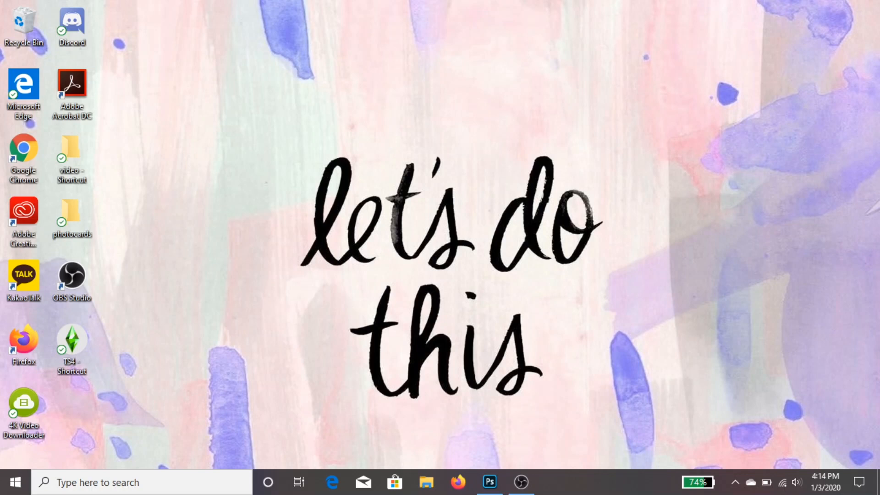
Launch Avidemux from the Avidemux 2.7 VC++ 64bits program group
{"action": "left_click", "coordinate": [15, 482]}
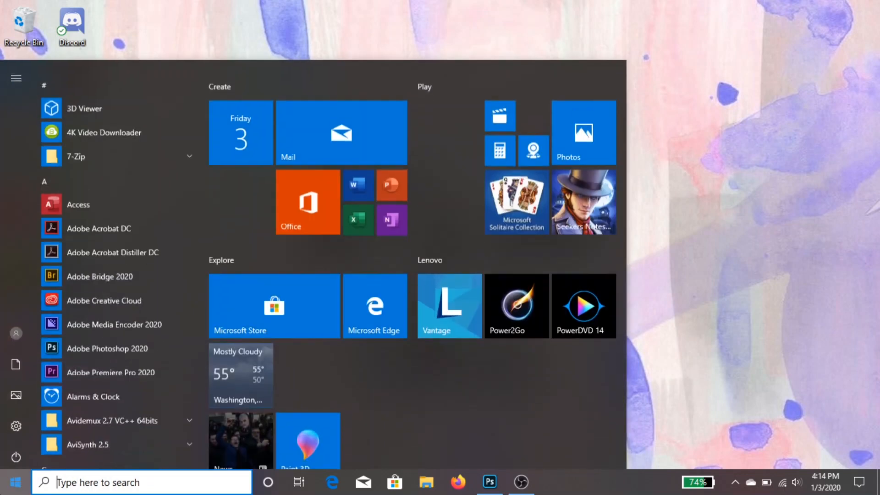
{"action": "left_click", "coordinate": [119, 397]}
{"action": "left_click", "coordinate": [122, 422]}
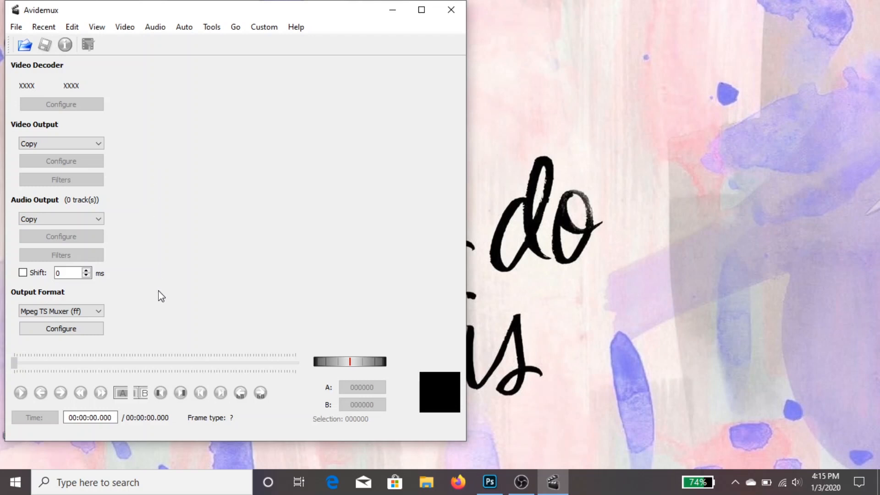
Try the MP4 Muxer output format and switch back to Mpeg TS Muxer (ff)
{"action": "left_click", "coordinate": [90, 314]}
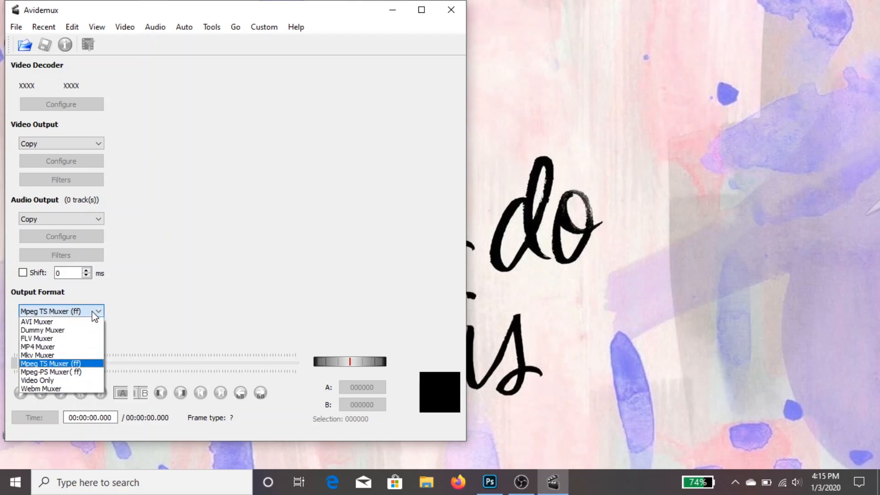
{"action": "left_click", "coordinate": [92, 347]}
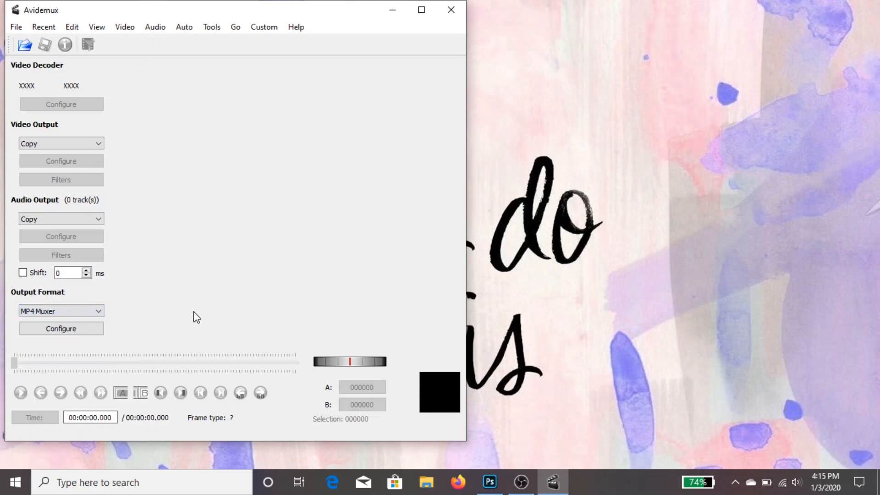
{"action": "left_click", "coordinate": [95, 313]}
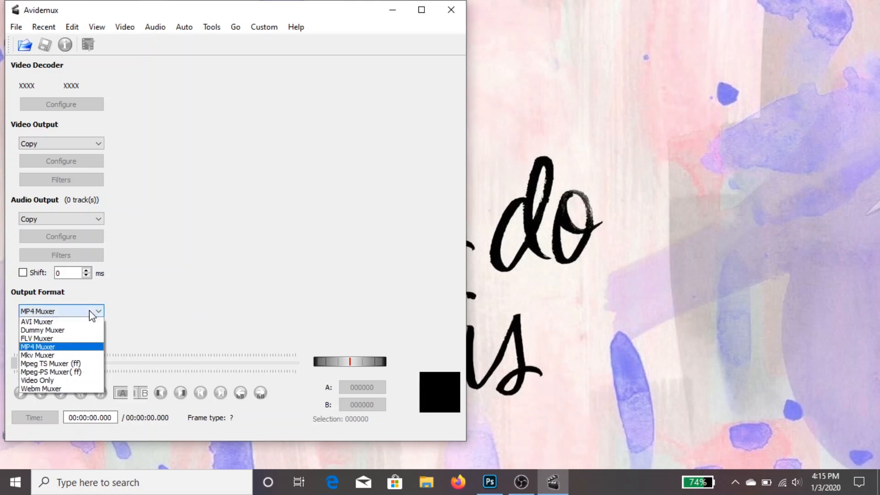
{"action": "left_click", "coordinate": [96, 364]}
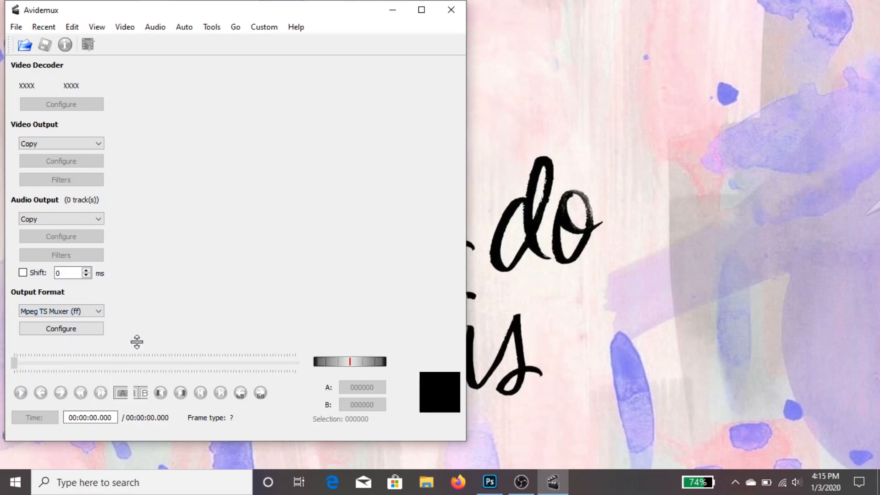
Inspect the configuration of the Mpeg TS Muxer and close it without changes
{"action": "left_click", "coordinate": [86, 331]}
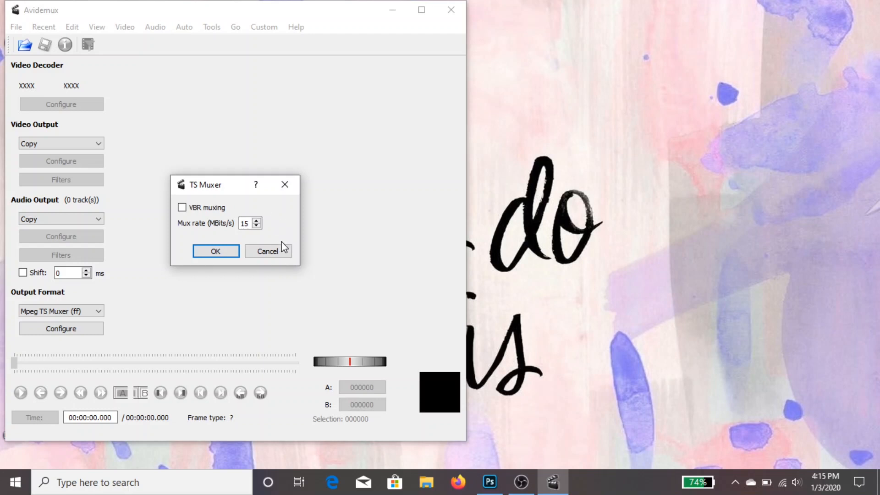
{"action": "left_click", "coordinate": [296, 193]}
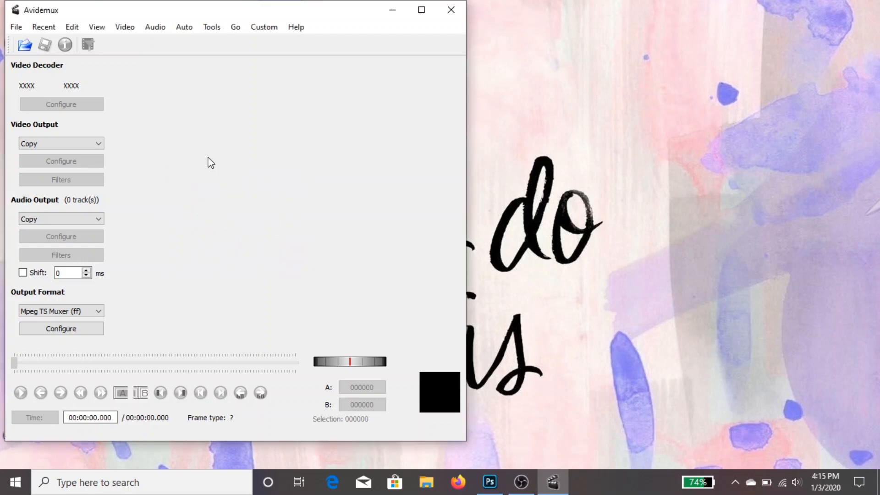
Load the onewe video from the mubank folder for cutting
{"action": "left_click", "coordinate": [25, 45]}
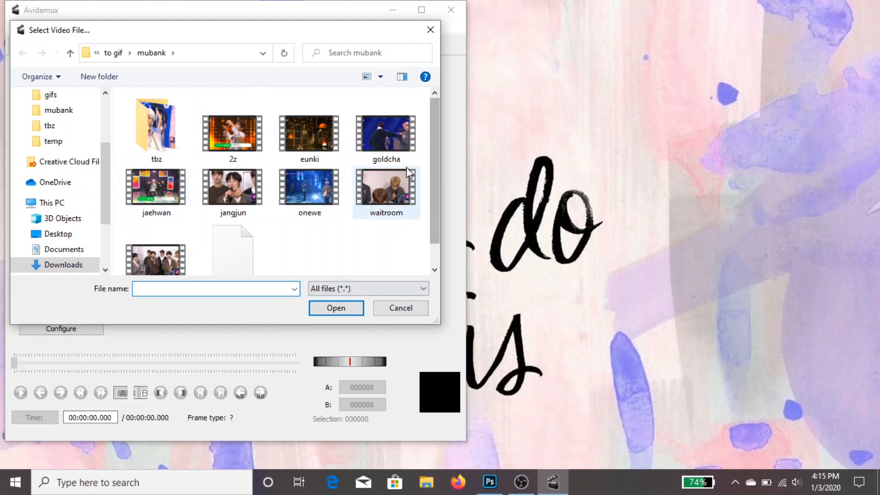
{"action": "scroll", "coordinate": [436, 124], "scroll_direction": "down", "scroll_amount": 1}
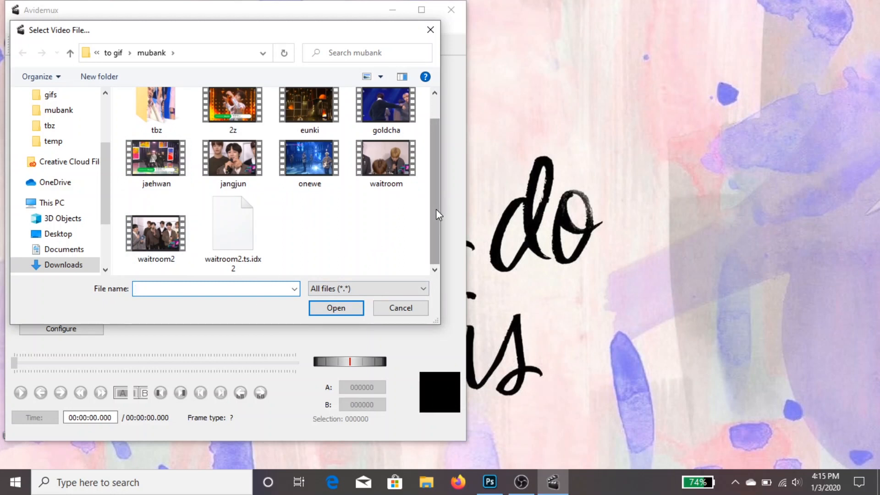
{"action": "scroll", "coordinate": [436, 209], "scroll_direction": "up", "scroll_amount": 1}
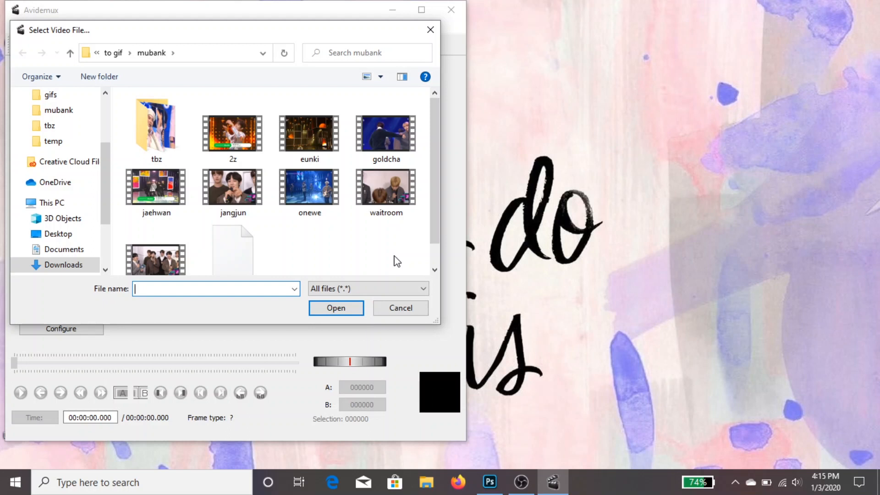
{"action": "left_click", "coordinate": [324, 215]}
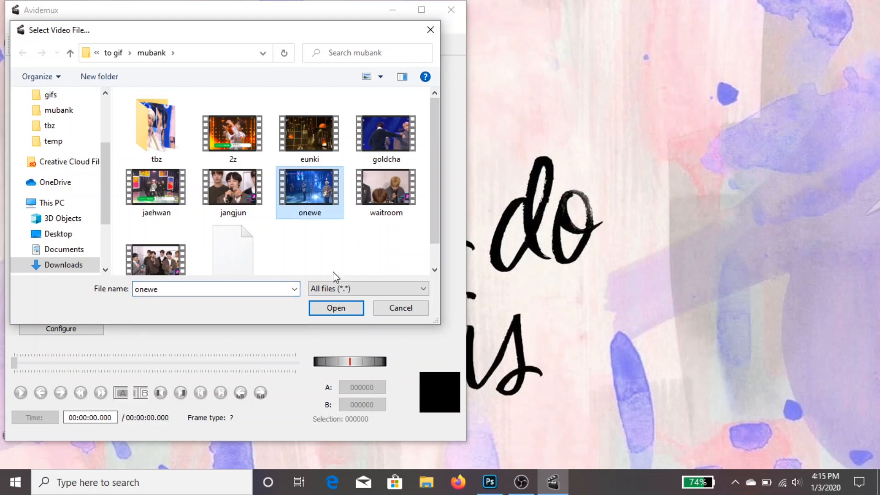
{"action": "left_click", "coordinate": [347, 311]}
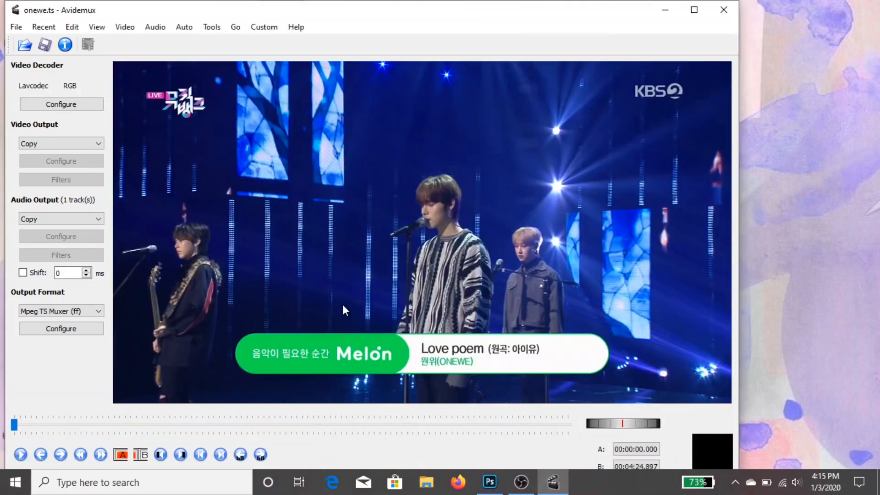
Mark the clip's start at 00:00:12.645 and its end at 00:00:23.156
{"action": "left_click_drag", "start_coordinate": [14, 425], "coordinate": [40, 421]}
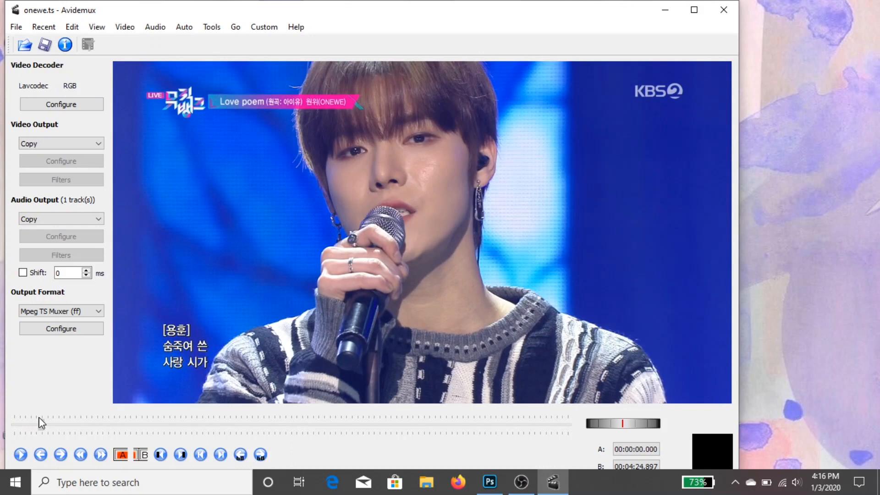
{"action": "left_click", "coordinate": [123, 455]}
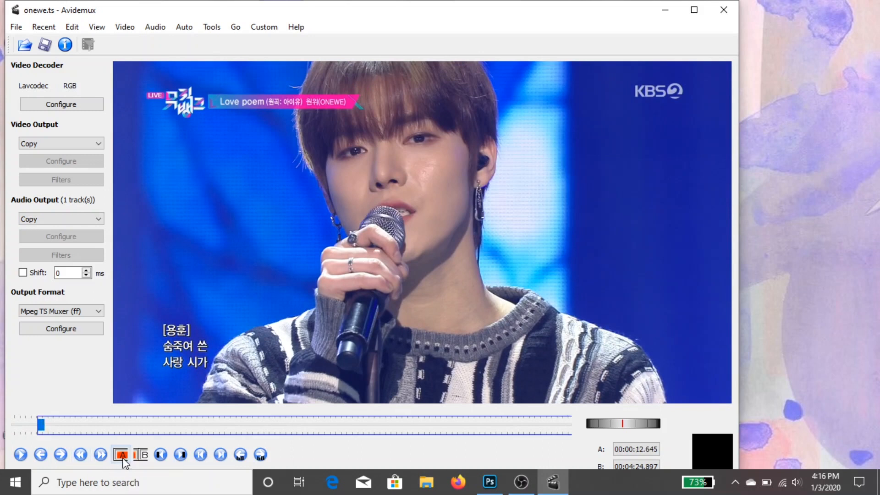
{"action": "left_click", "coordinate": [108, 461]}
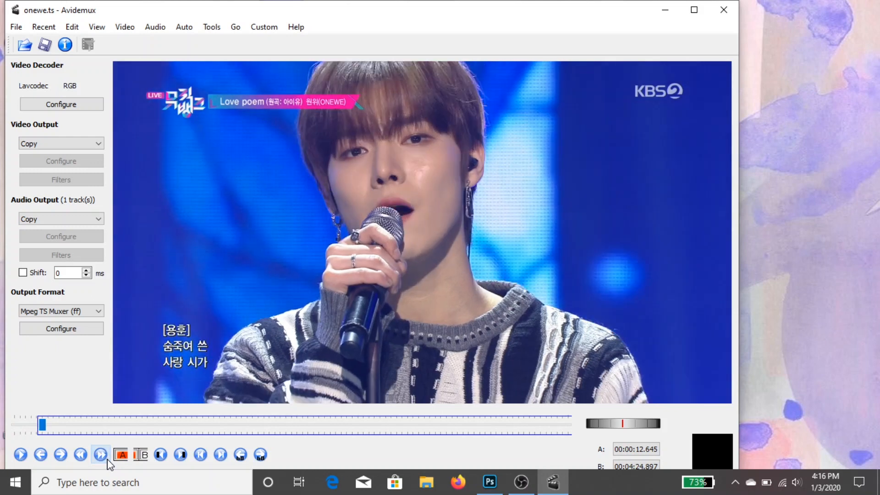
{"action": "left_click", "coordinate": [108, 461]}
{"action": "left_click", "coordinate": [109, 461]}
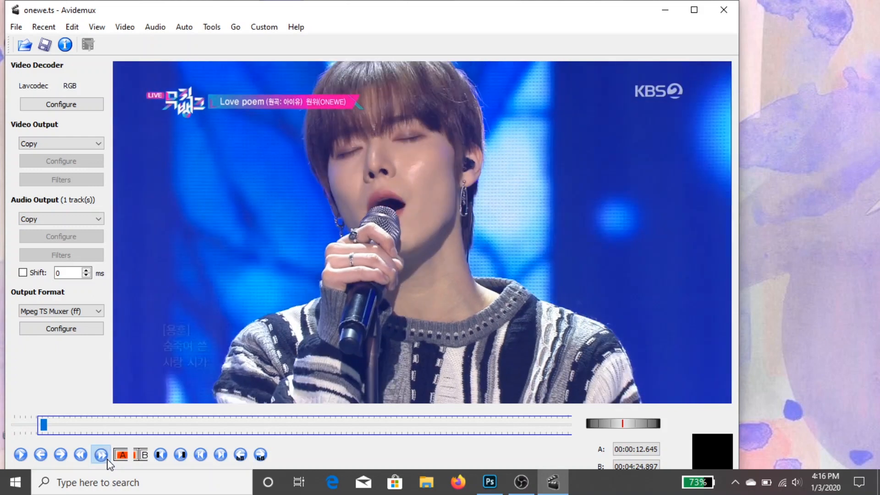
{"action": "left_click", "coordinate": [108, 461]}
{"action": "left_click", "coordinate": [108, 461]}
{"action": "left_click", "coordinate": [109, 461]}
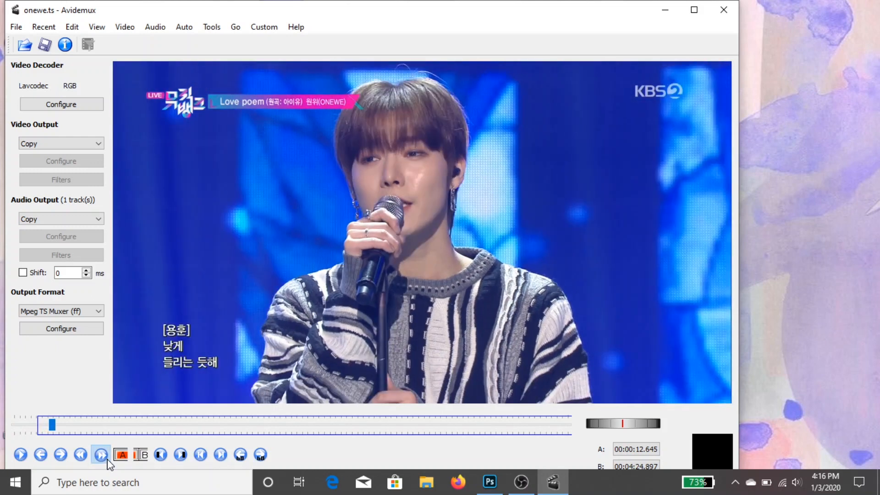
{"action": "left_click", "coordinate": [108, 461]}
{"action": "left_click", "coordinate": [108, 461]}
{"action": "left_click", "coordinate": [108, 461]}
{"action": "left_click", "coordinate": [108, 461]}
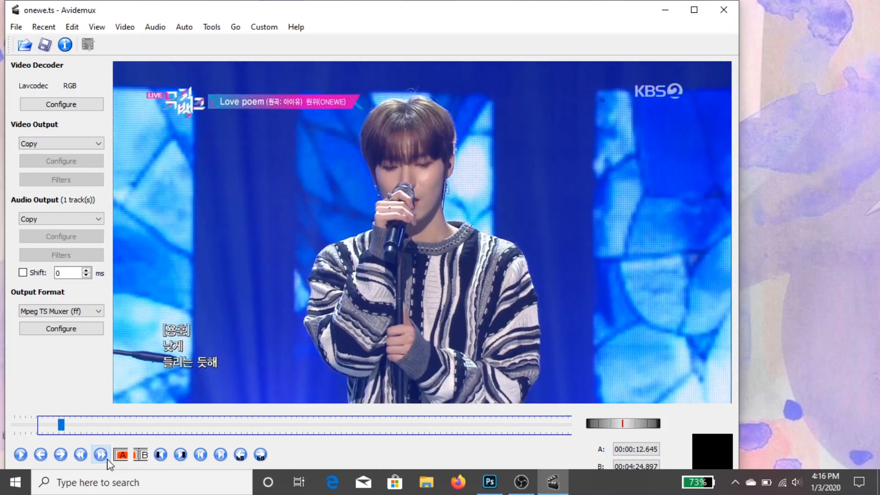
{"action": "left_click", "coordinate": [108, 461]}
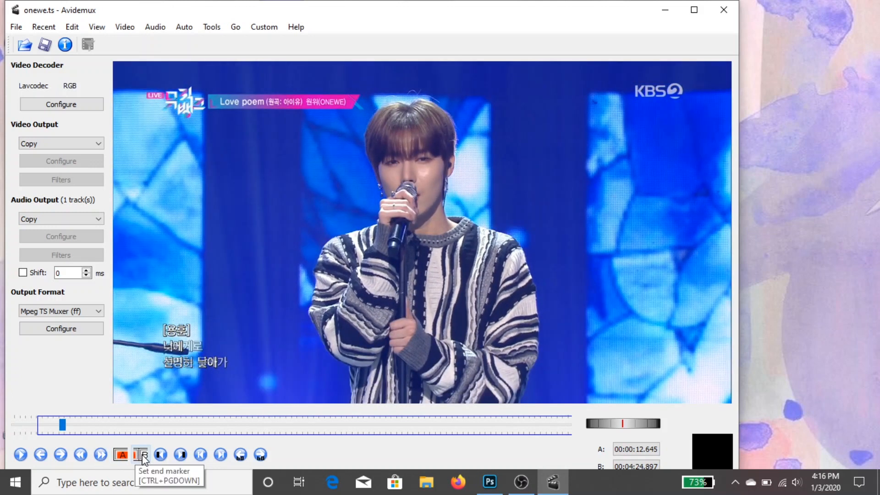
{"action": "left_click", "coordinate": [142, 455]}
Save the marked clip as yh1 in ts format in the mubank folder and close Avidemux
{"action": "left_click", "coordinate": [45, 45]}
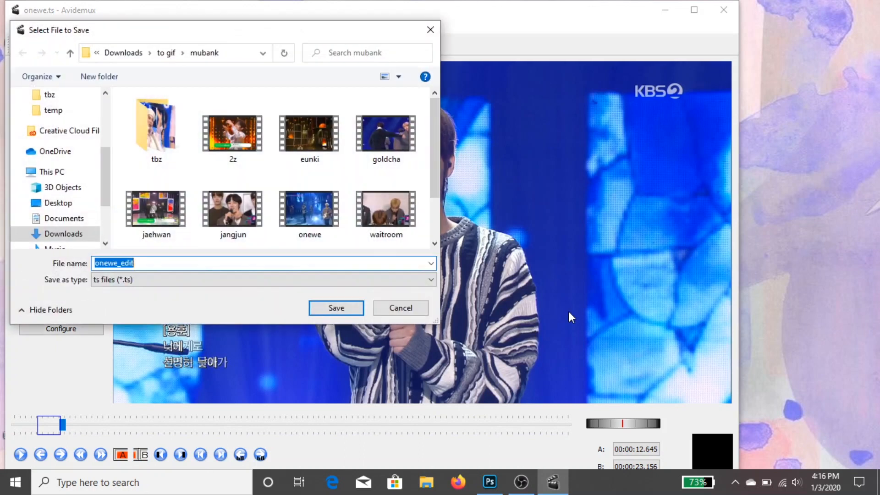
{"action": "type", "text": "yh1"}
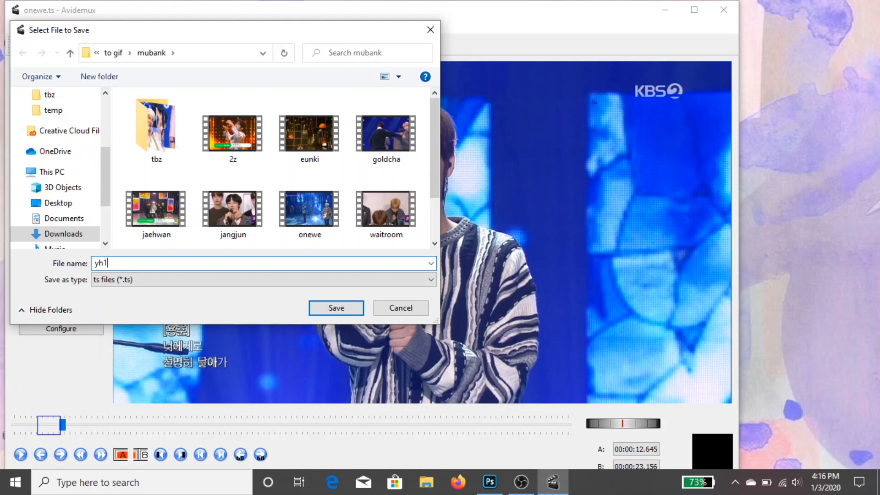
{"action": "key", "text": "Return"}
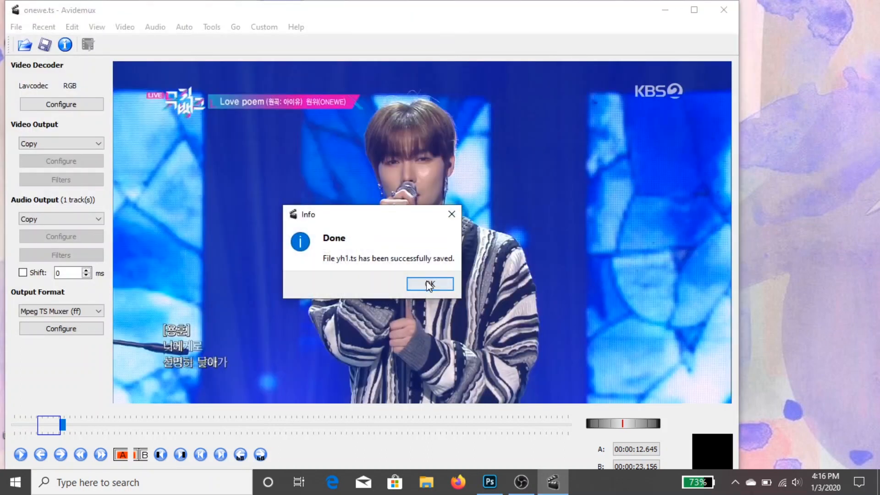
{"action": "left_click", "coordinate": [429, 285]}
{"action": "left_click", "coordinate": [722, 10]}
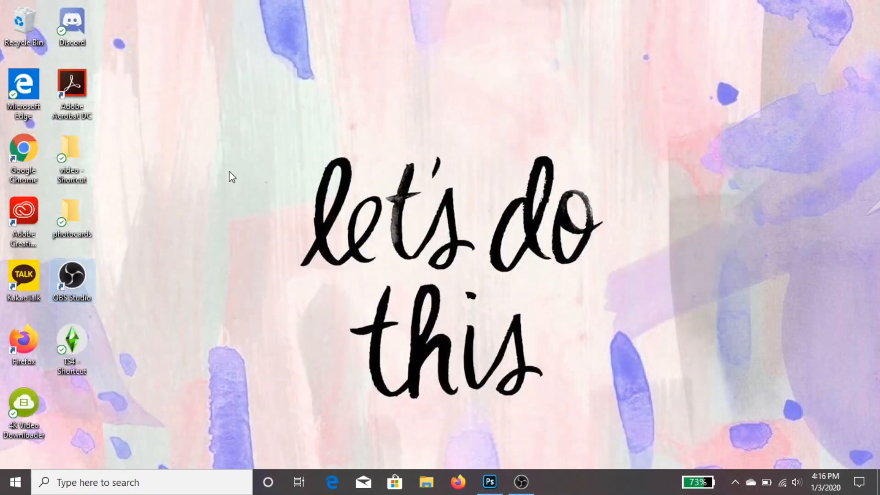
Open the video folder from its desktop shortcut and look through its script files
{"action": "double_click", "coordinate": [84, 157]}
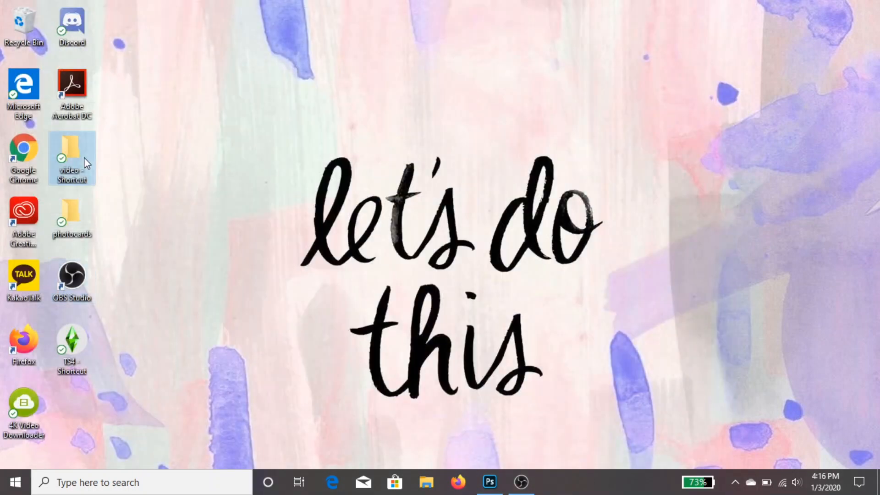
{"action": "left_click_drag", "start_coordinate": [467, 19], "coordinate": [228, 37]}
{"action": "scroll", "coordinate": [82, 212], "scroll_direction": "down", "scroll_amount": 2}
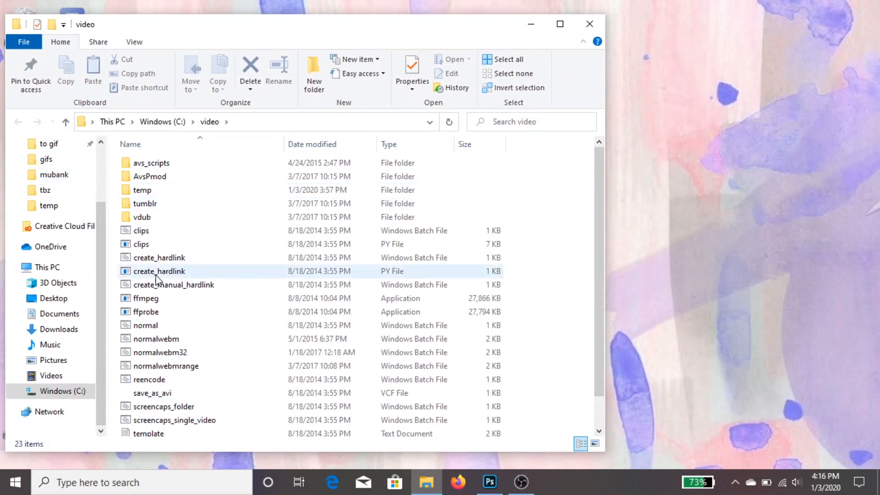
{"action": "scroll", "coordinate": [268, 244], "scroll_direction": "down", "scroll_amount": 1}
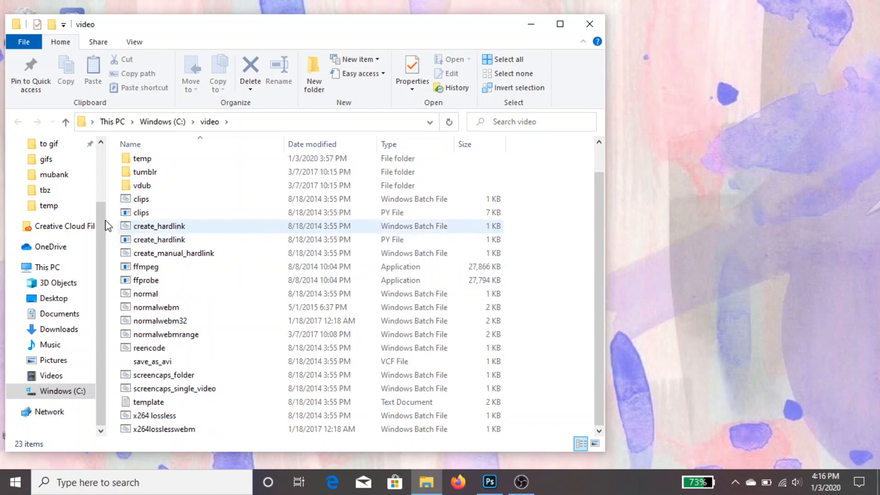
Open the to gif folder in a separate window and place it beside the video folder window
{"action": "scroll", "coordinate": [87, 220], "scroll_direction": "up", "scroll_amount": 2}
{"action": "scroll", "coordinate": [85, 220], "scroll_direction": "down", "scroll_amount": 1}
{"action": "scroll", "coordinate": [85, 220], "scroll_direction": "up", "scroll_amount": 1}
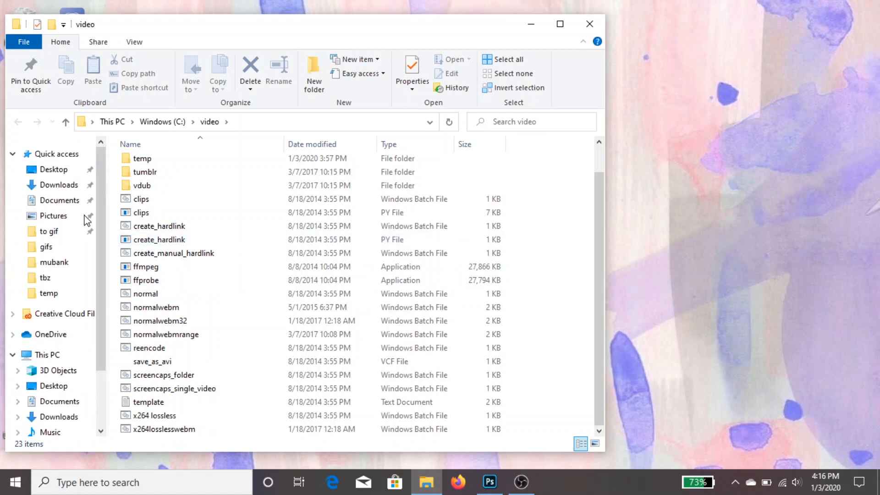
{"action": "right_click", "coordinate": [65, 231]}
{"action": "left_click", "coordinate": [145, 212]}
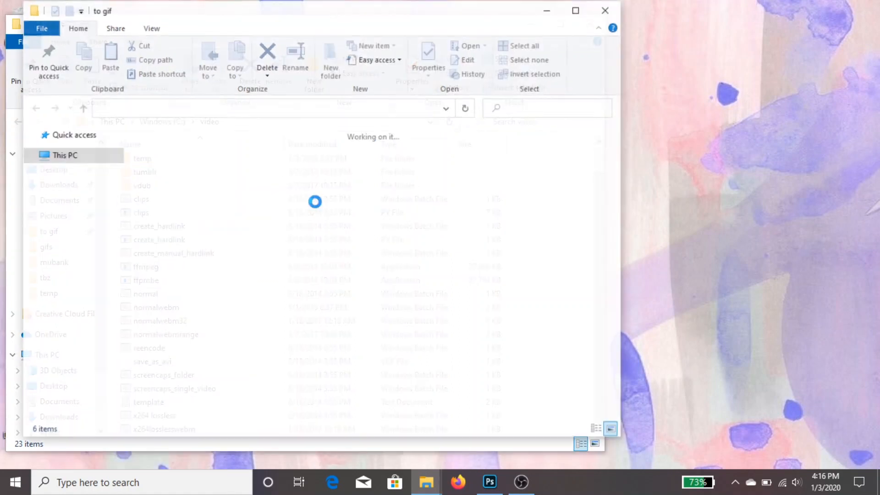
{"action": "left_click_drag", "start_coordinate": [245, 33], "coordinate": [513, 32]}
{"action": "scroll", "coordinate": [293, 275], "scroll_direction": "down", "scroll_amount": 1}
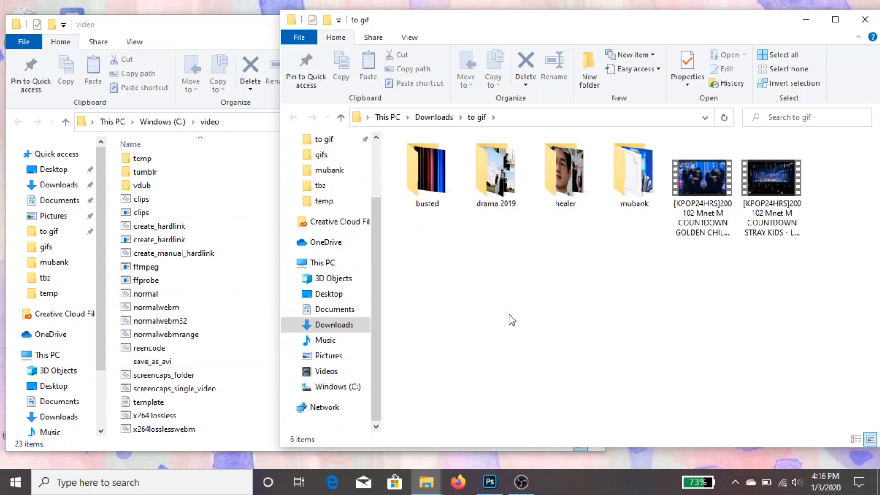
Go into the mubank folder and open its tbz subfolder
{"action": "mouse_move", "coordinate": [618, 189]}
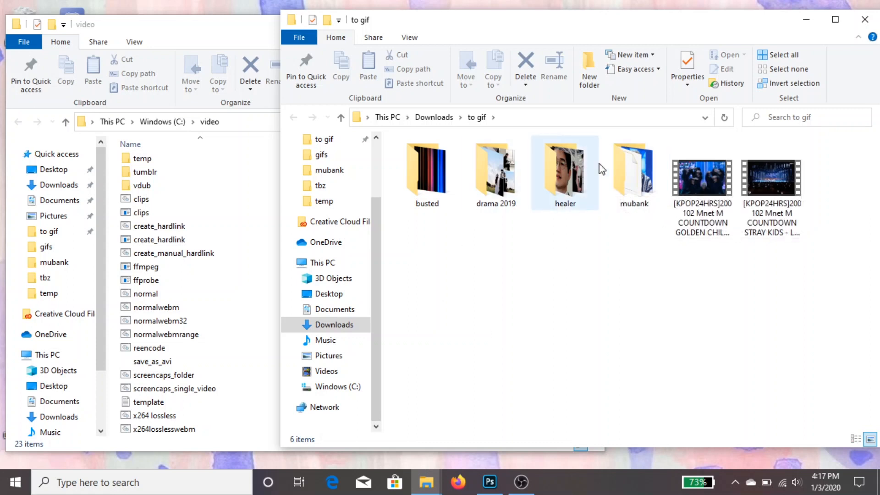
{"action": "double_click", "coordinate": [633, 174]}
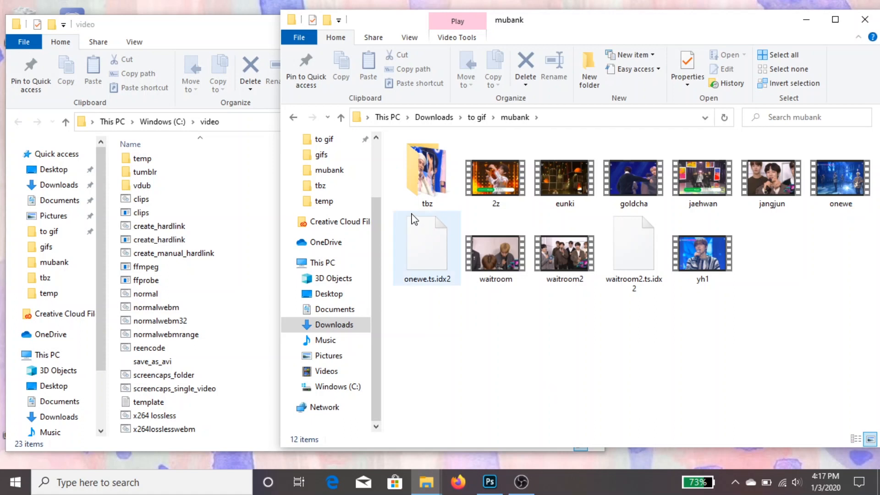
{"action": "double_click", "coordinate": [424, 192]}
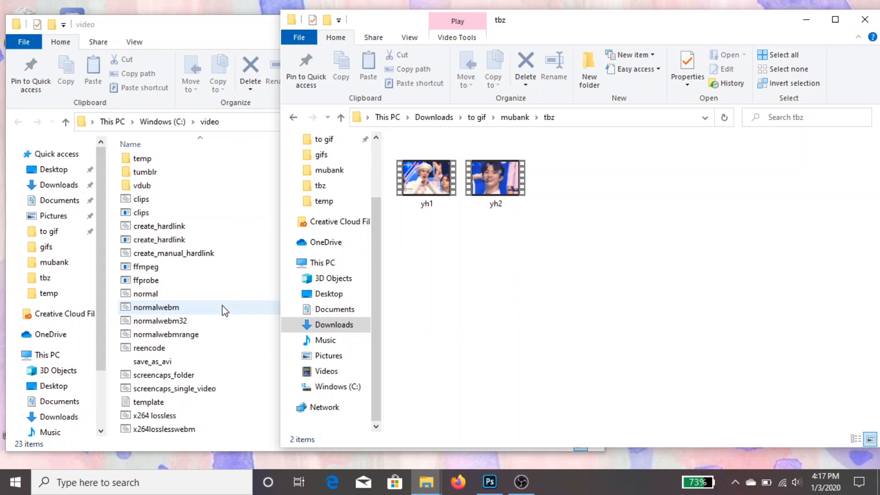
Run the yh1 clip through the x264losslesswebm script with 00:00:00 as the start timestamp
{"action": "scroll", "coordinate": [103, 307], "scroll_direction": "down", "scroll_amount": 1}
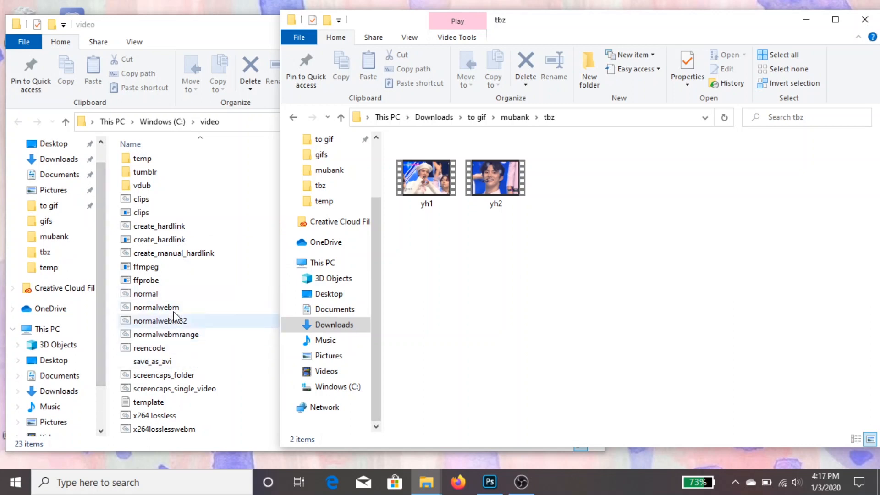
{"action": "left_click", "coordinate": [437, 172]}
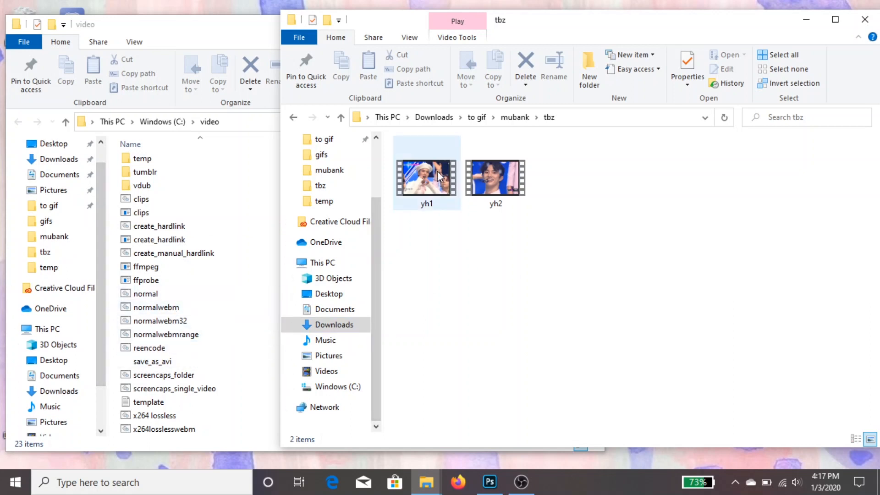
{"action": "left_click_drag", "start_coordinate": [373, 276], "coordinate": [225, 432]}
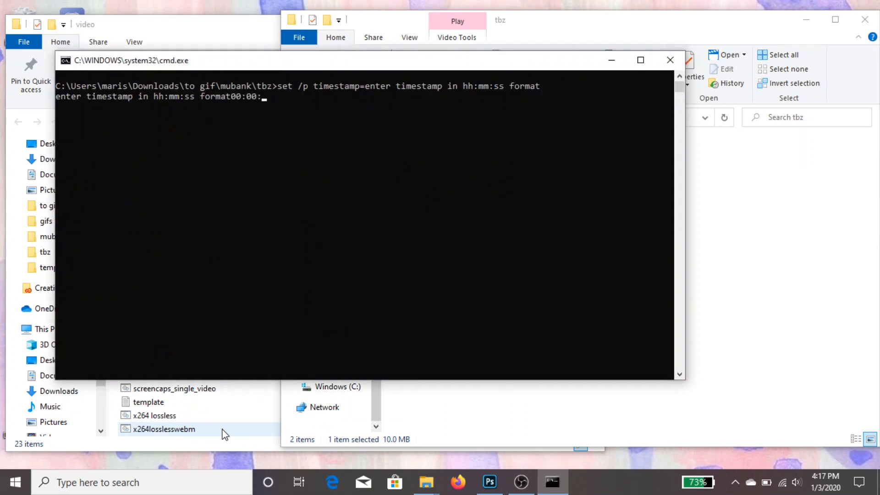
{"action": "type", "text": "00:00:00"}
{"action": "key", "text": "Return"}
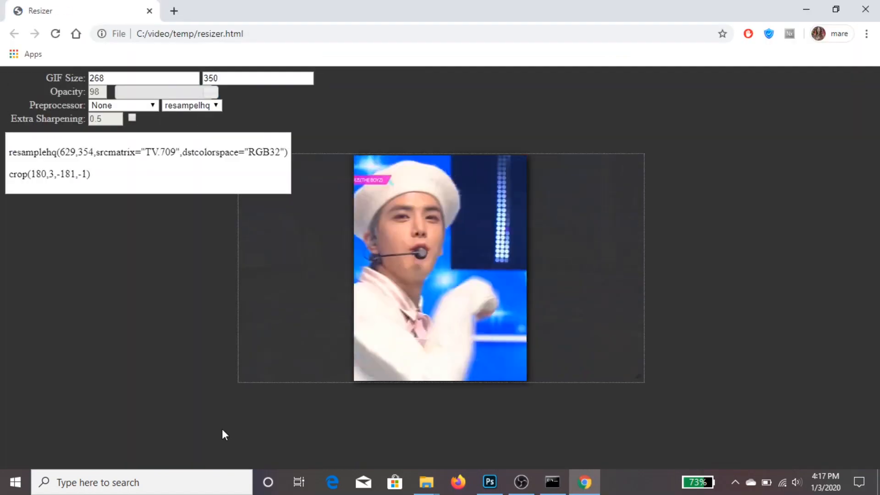
Set the resizer's opacity to 100, its resize method to debilinear and the preprocessor to qtgmc 30 slow
{"action": "left_click_drag", "start_coordinate": [211, 92], "coordinate": [252, 90]}
{"action": "left_click", "coordinate": [212, 109]}
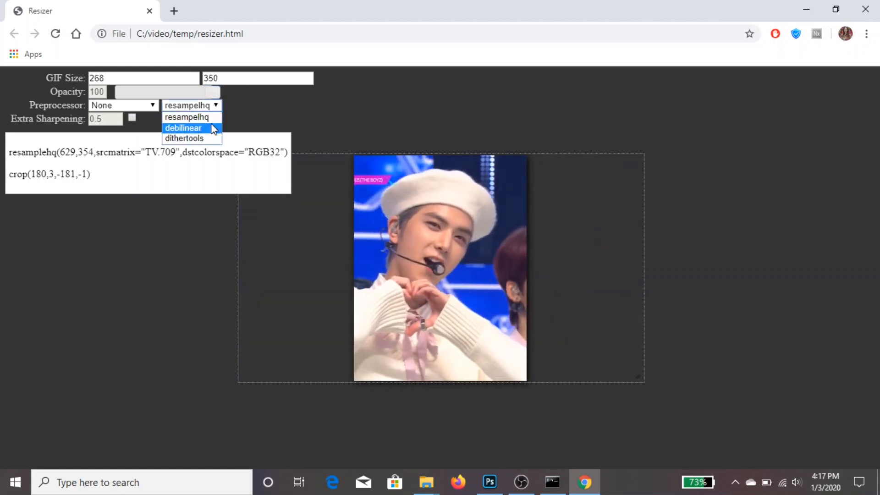
{"action": "left_click", "coordinate": [213, 125]}
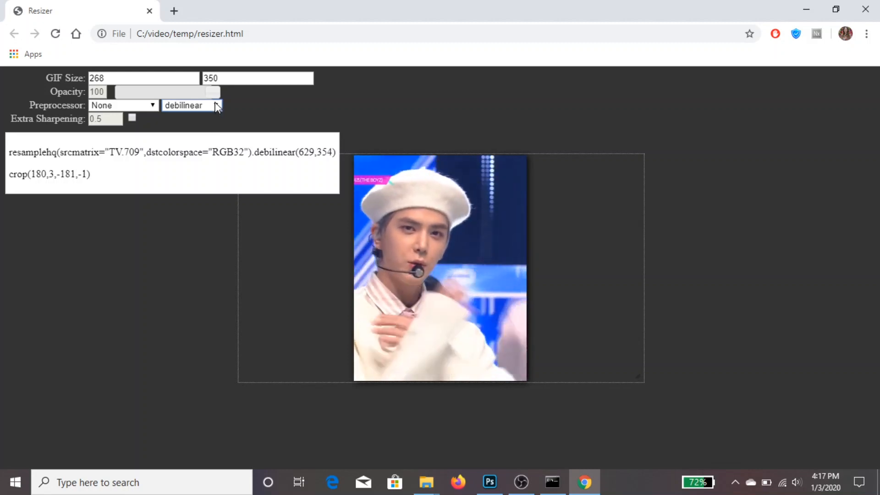
{"action": "left_click", "coordinate": [153, 105]}
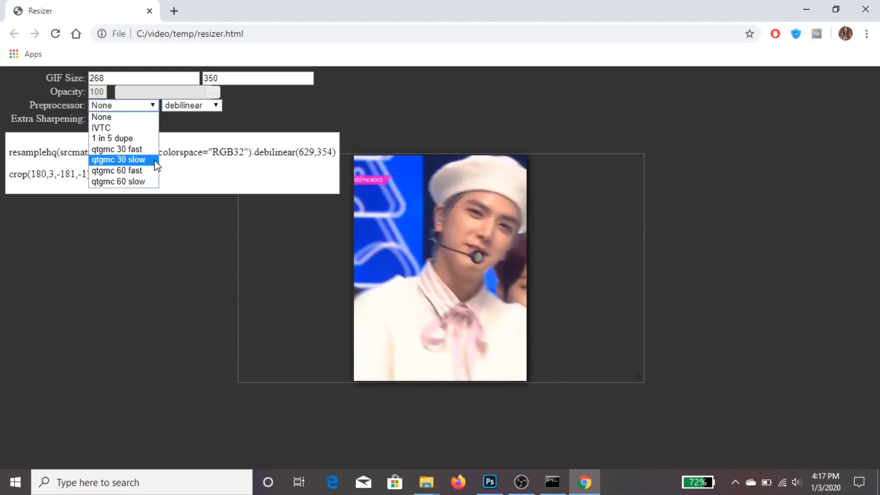
{"action": "left_click", "coordinate": [154, 159]}
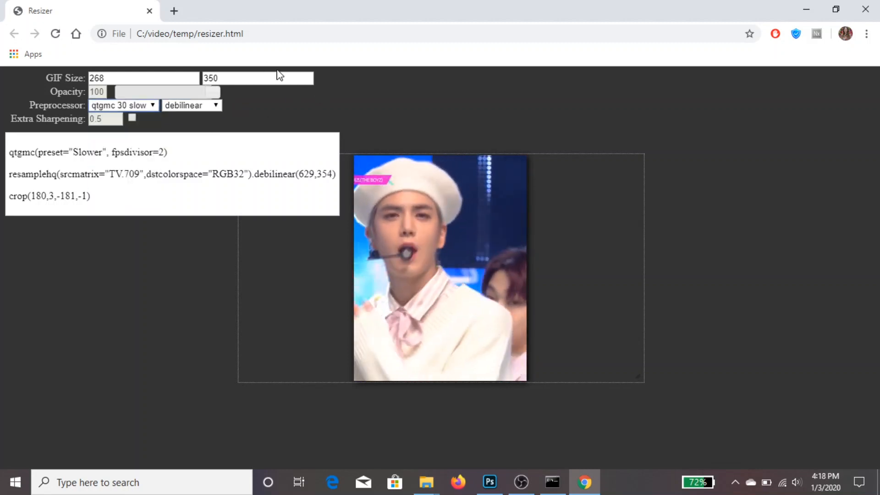
Enlarge the video to about 726 by 408 and reposition it within the 268 by 350 GIF frame
{"action": "left_click_drag", "start_coordinate": [640, 379], "coordinate": [671, 405]}
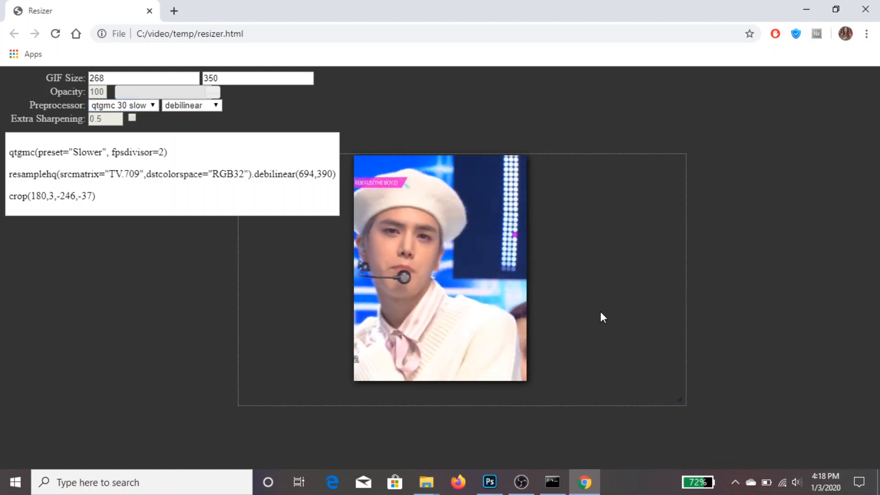
{"action": "left_click_drag", "start_coordinate": [682, 402], "coordinate": [693, 413]}
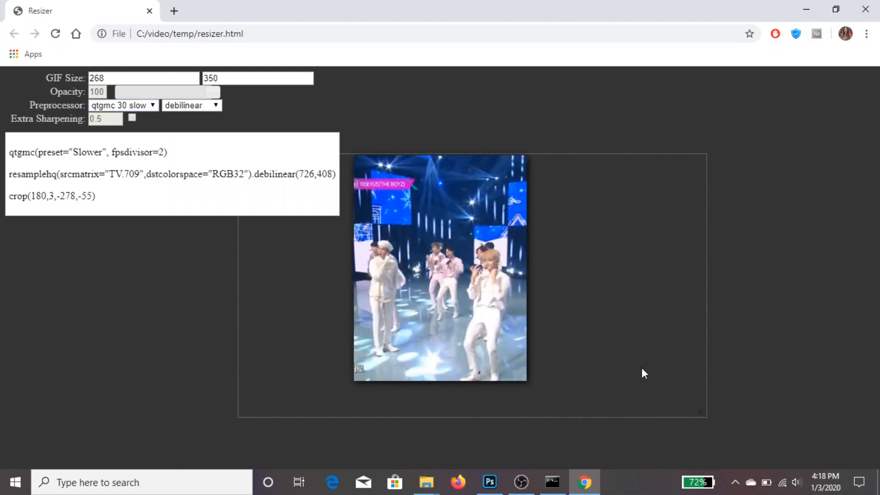
{"action": "left_click_drag", "start_coordinate": [647, 345], "coordinate": [648, 333]}
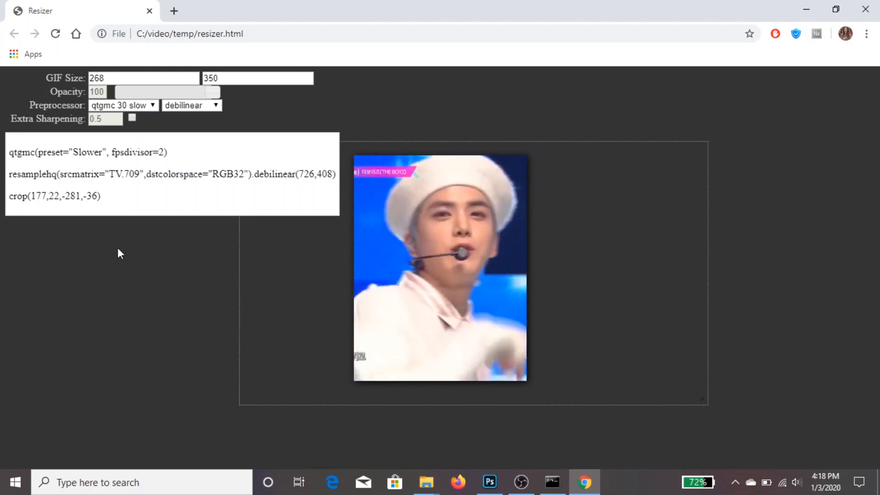
Copy the generated qtgmc and resamplehq lines into the avs.avs script in AvsPmod and comment out the qtgmc line
{"action": "left_click_drag", "start_coordinate": [7, 150], "coordinate": [348, 170]}
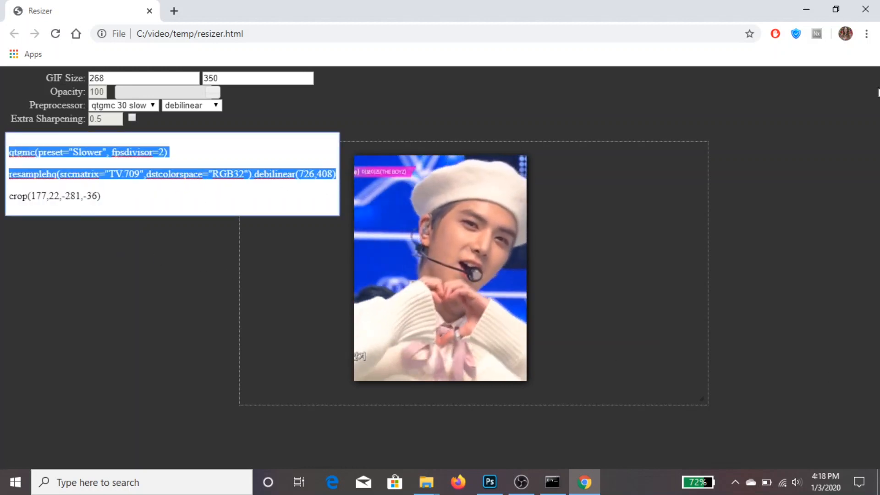
{"action": "left_click", "coordinate": [868, 8]}
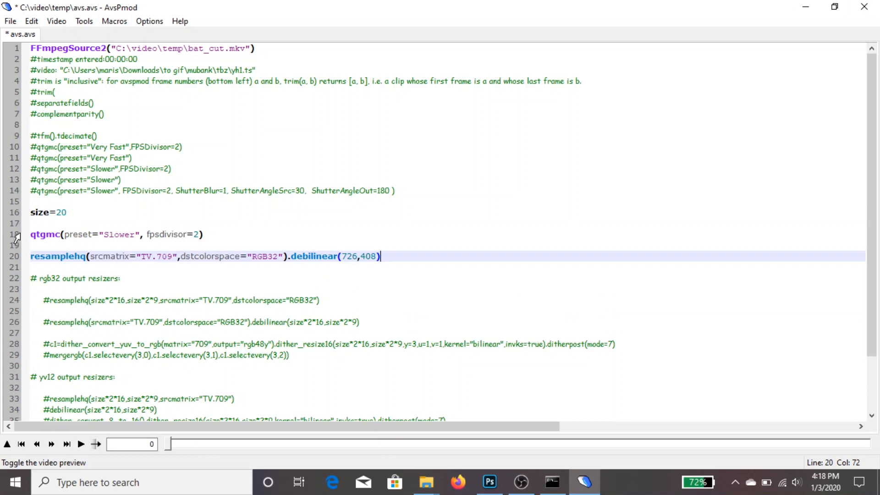
{"action": "left_click", "coordinate": [32, 234]}
{"action": "key", "text": "ctrl+q"}
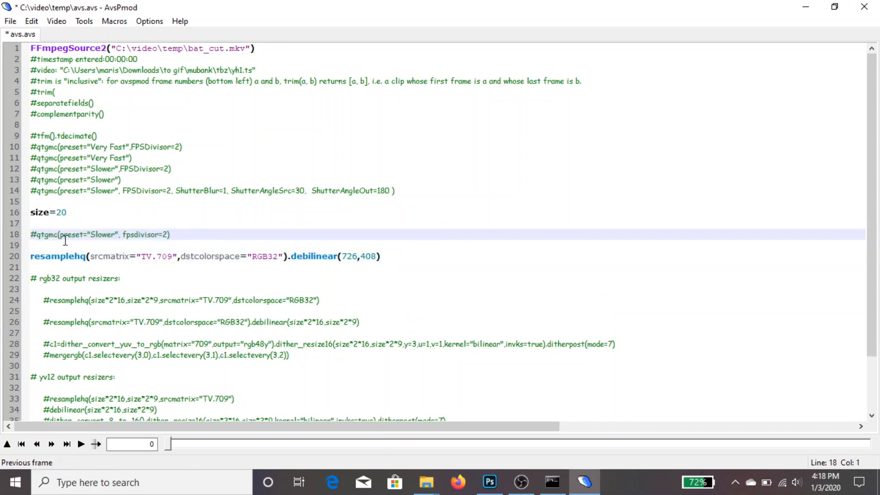
Show the video preview, move to frame 10 and enter 10 as the start frame in the trim line
{"action": "left_click", "coordinate": [6, 448]}
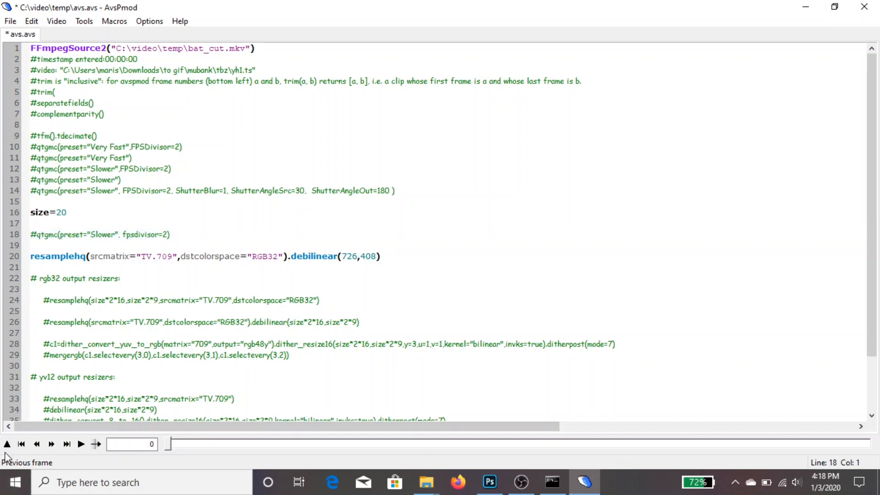
{"action": "left_click", "coordinate": [7, 444]}
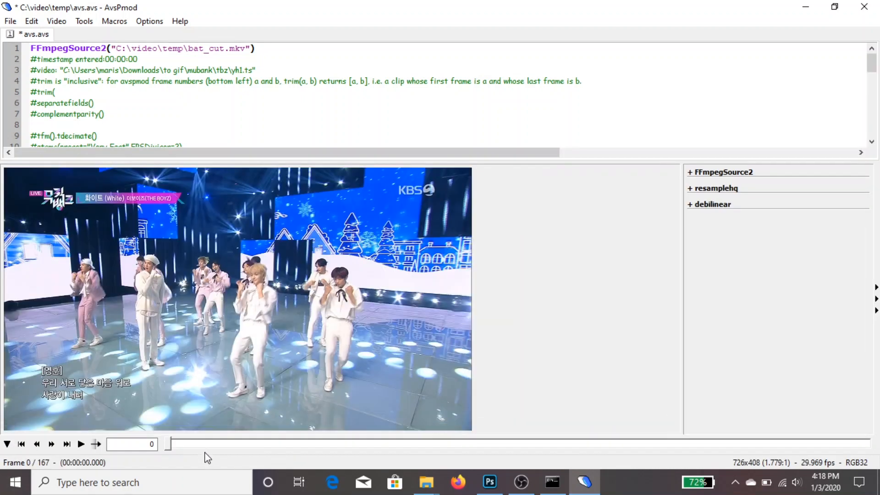
{"action": "left_click_drag", "start_coordinate": [170, 446], "coordinate": [212, 445]}
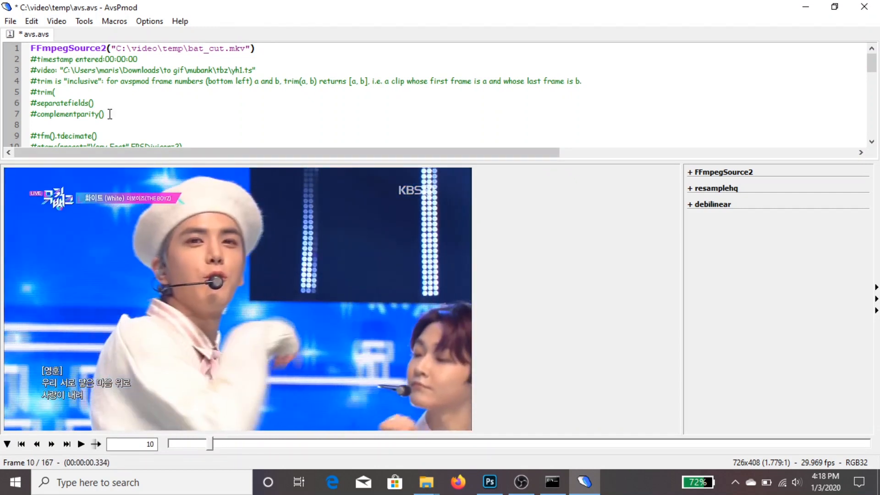
{"action": "left_click", "coordinate": [103, 90]}
{"action": "type", "text": "10,"}
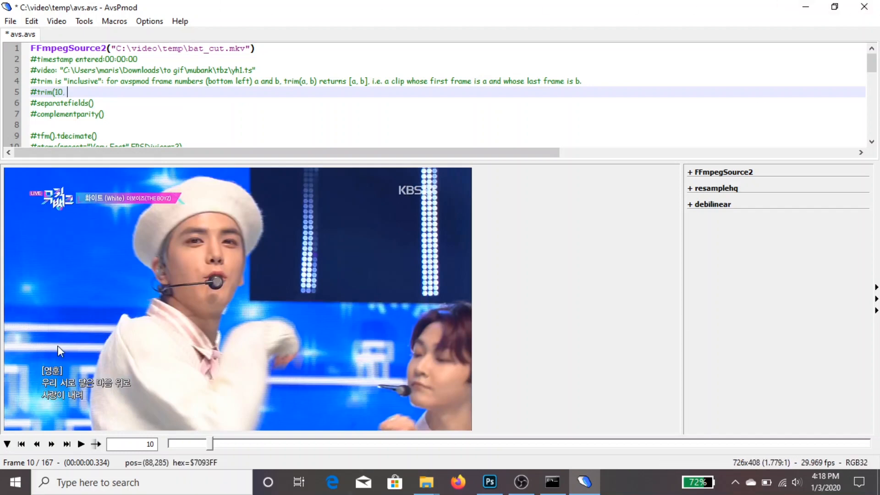
Find where the clip should end in the preview and complete the trim line with end frame 130
{"action": "left_click_drag", "start_coordinate": [212, 445], "coordinate": [748, 447]}
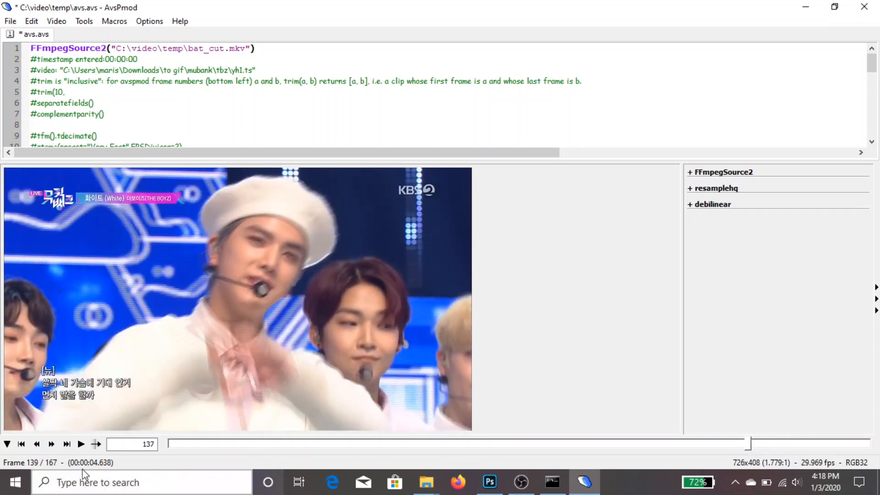
{"action": "left_click", "coordinate": [41, 447]}
{"action": "left_click", "coordinate": [41, 448]}
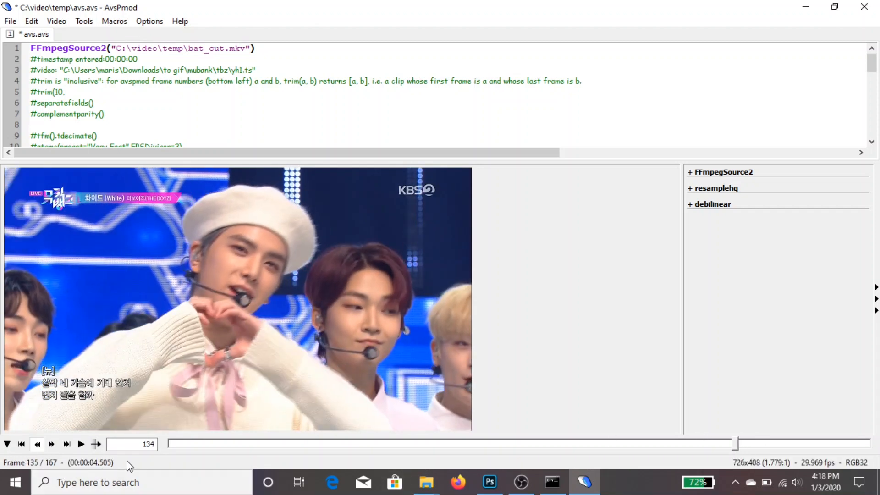
{"action": "key", "text": "Left"}
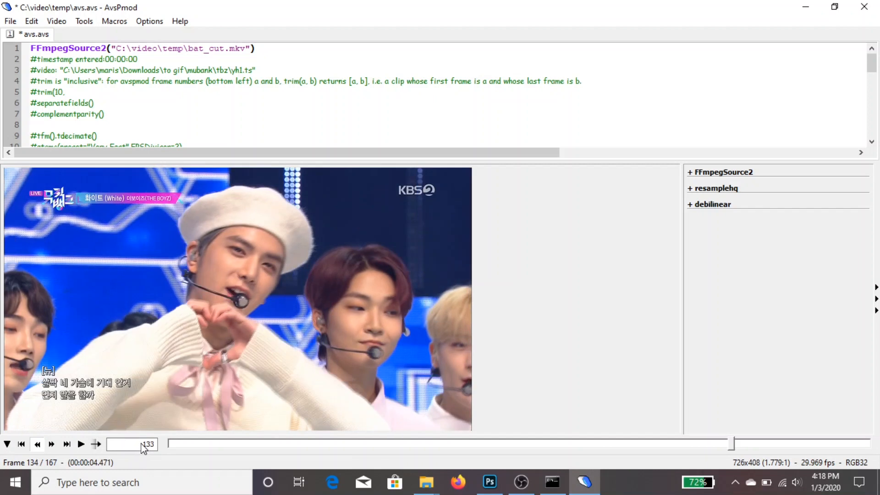
{"action": "key", "text": "Left"}
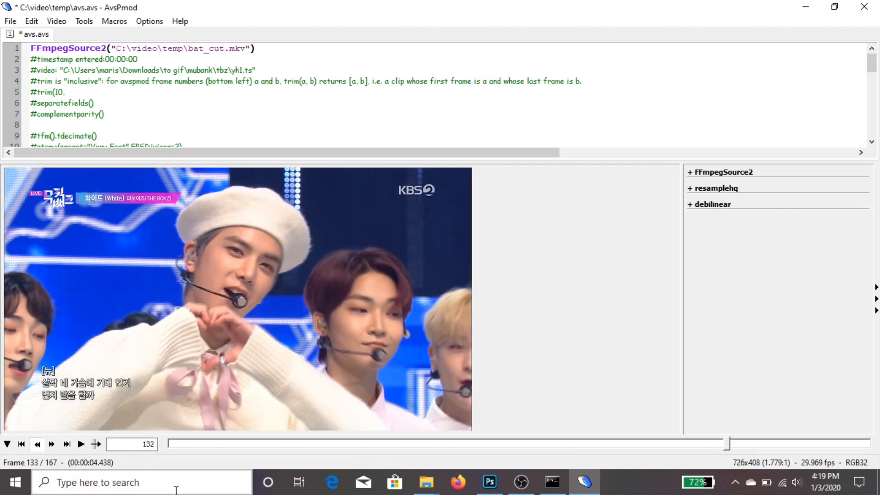
{"action": "key", "text": "Left"}
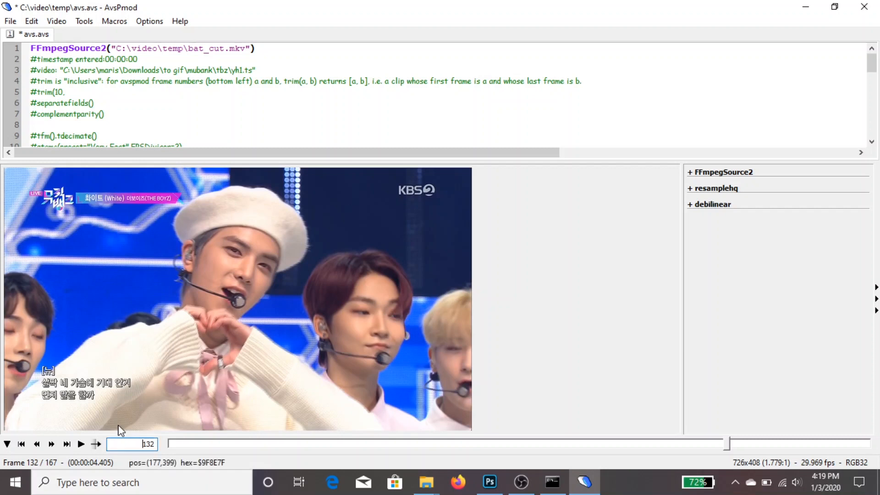
{"action": "left_click", "coordinate": [95, 81]}
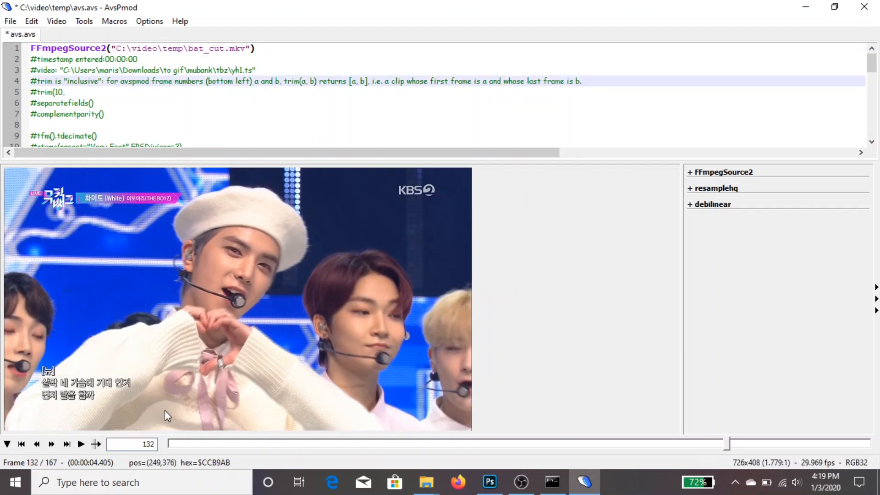
{"action": "key", "text": "Down"}
{"action": "type", "text": "1"}
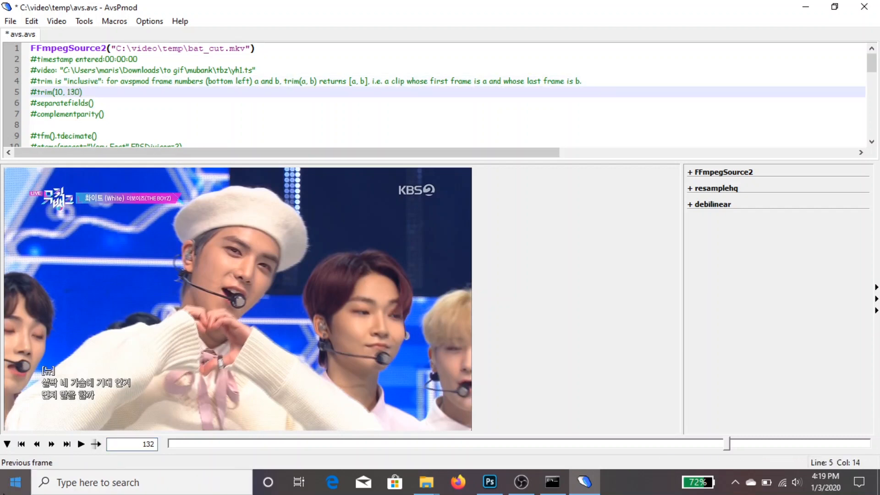
Hide the preview, uncomment the trim and qtgmc lines, and close the script with its changes saved
{"action": "left_click", "coordinate": [7, 444]}
{"action": "left_click", "coordinate": [37, 92]}
{"action": "key", "text": "BackSpace"}
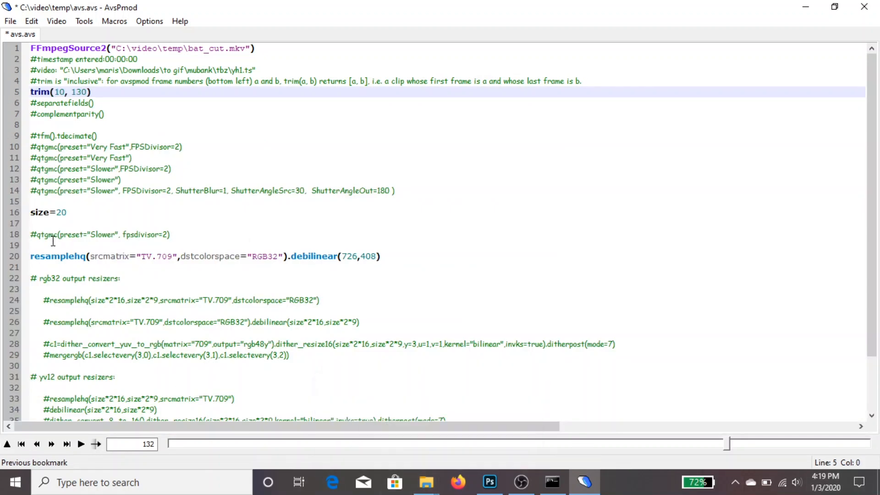
{"action": "left_click", "coordinate": [33, 235]}
{"action": "key", "text": "BackSpace"}
{"action": "left_click", "coordinate": [864, 7]}
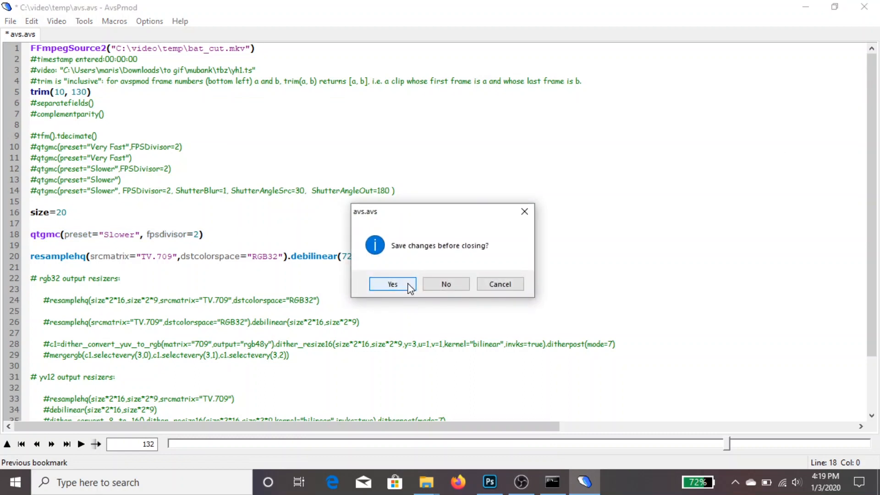
{"action": "left_click", "coordinate": [393, 284]}
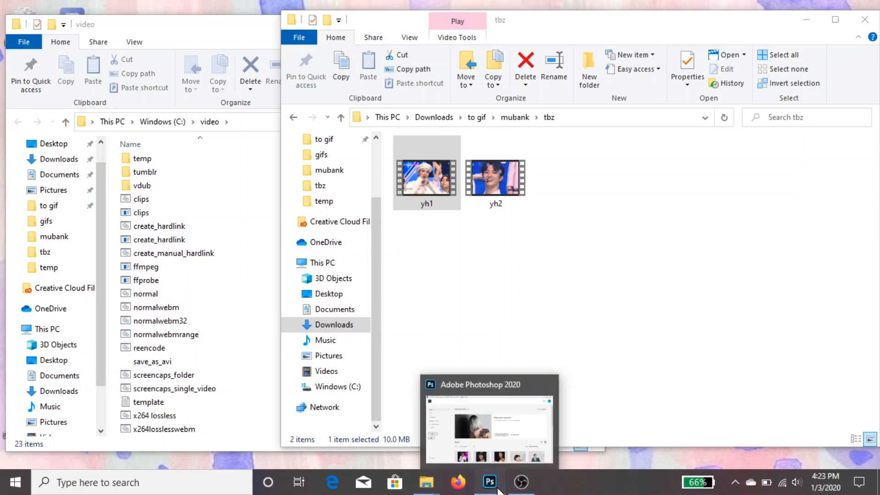
Switch to Photoshop and import the video AVI from the temp folder as layers, from beginning to end, with a frame animation
{"action": "left_click", "coordinate": [498, 488]}
{"action": "left_click", "coordinate": [26, 8]}
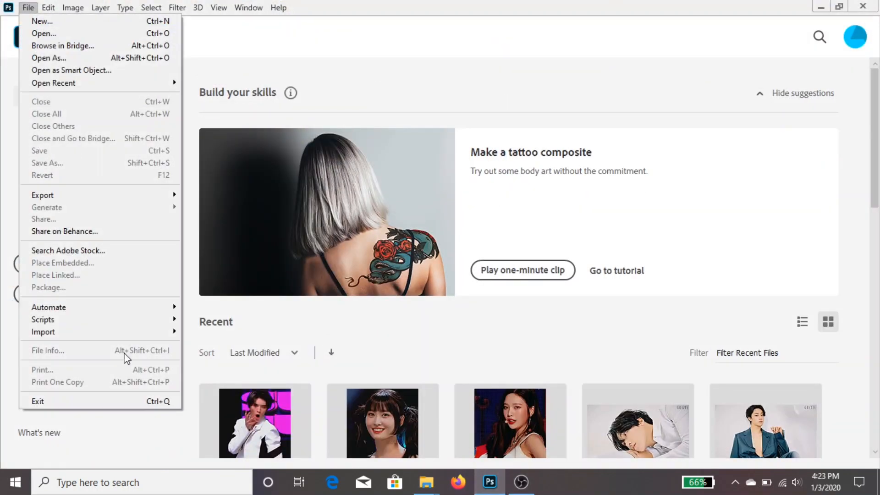
{"action": "mouse_move", "coordinate": [175, 335]}
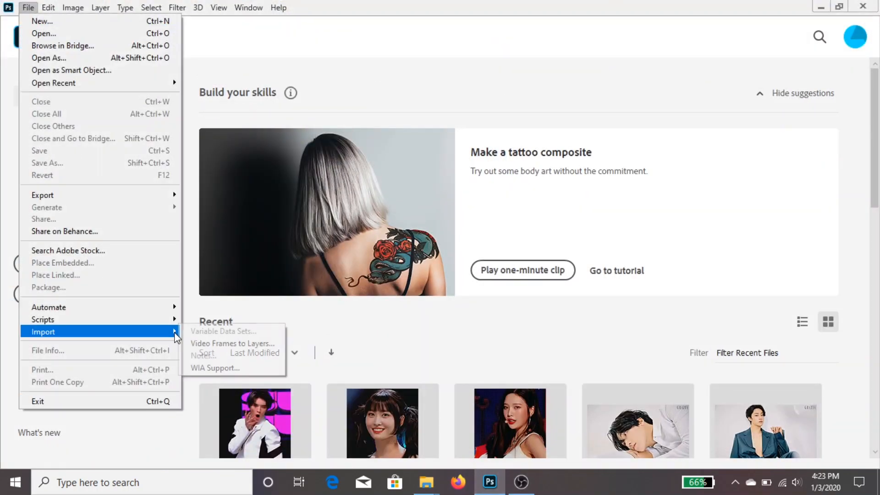
{"action": "left_click", "coordinate": [215, 343]}
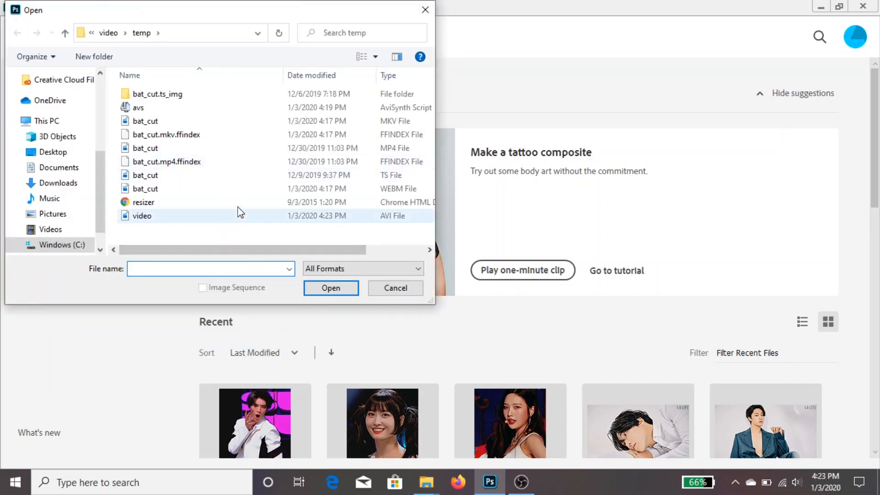
{"action": "left_click", "coordinate": [237, 217]}
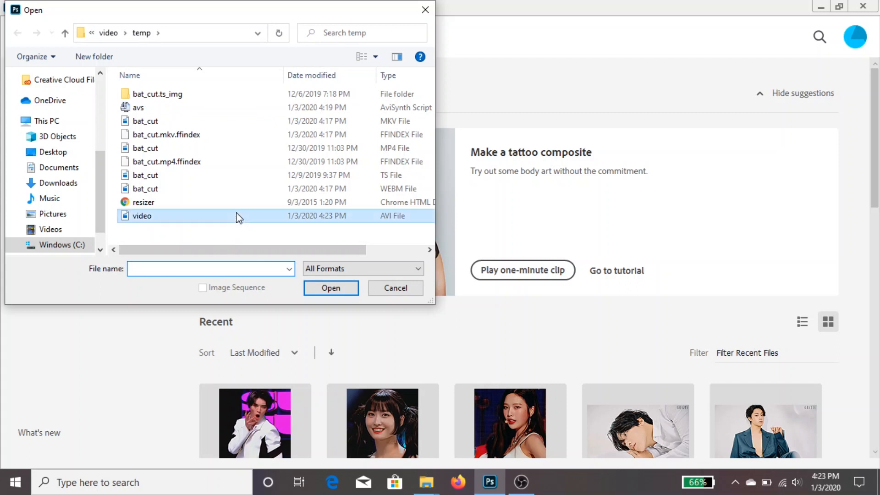
{"action": "left_click", "coordinate": [341, 293]}
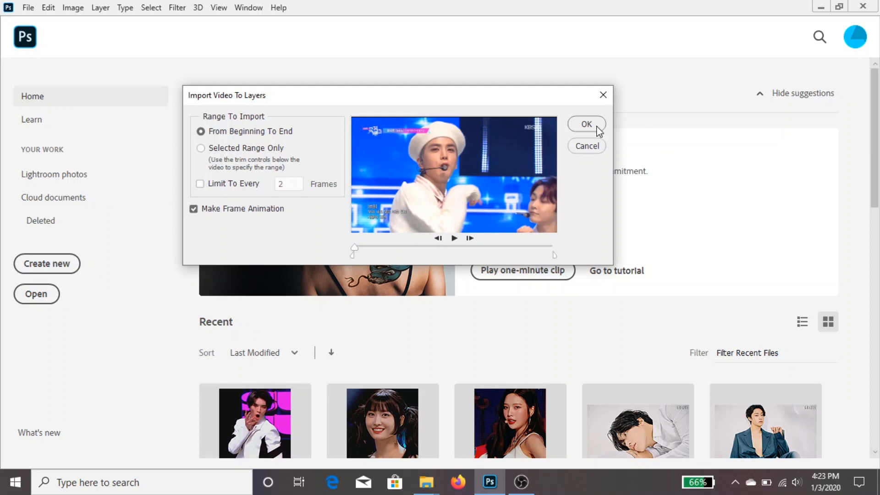
{"action": "left_click", "coordinate": [591, 125]}
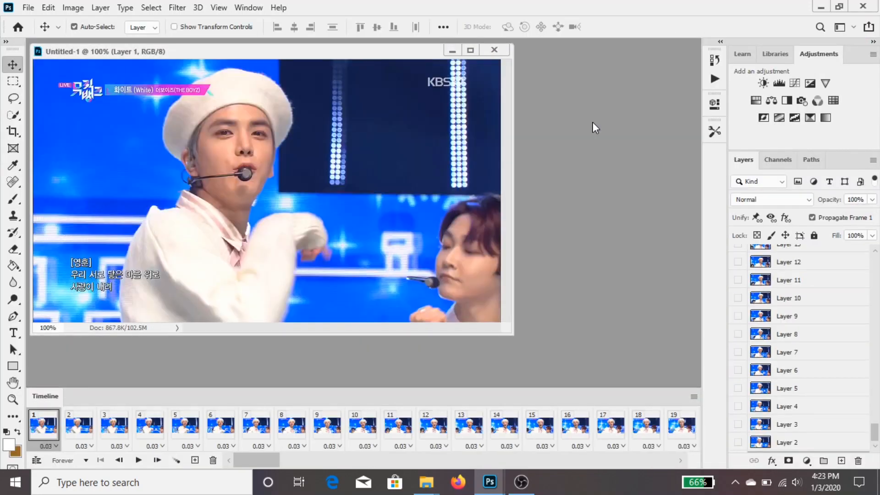
Look through the imported frames in the timeline and play the animation
{"action": "left_click_drag", "start_coordinate": [271, 460], "coordinate": [732, 464]}
{"action": "left_click_drag", "start_coordinate": [657, 448], "coordinate": [267, 461]}
{"action": "key", "text": "space"}
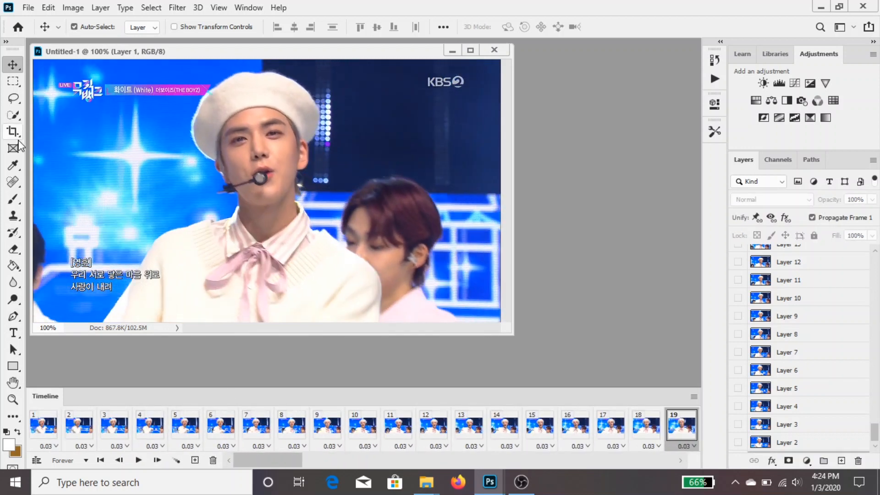
Activate the Crop tool, play the animation to find where the shot should be split, and select frame 60
{"action": "left_click", "coordinate": [15, 134]}
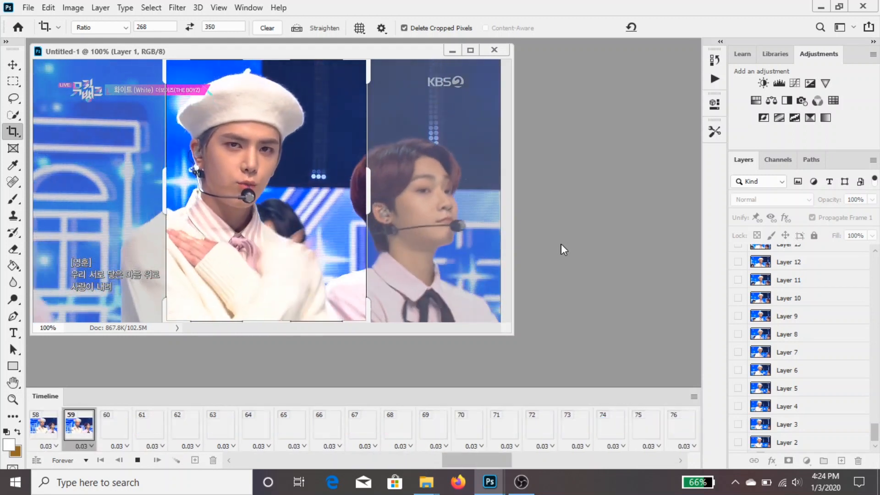
{"action": "key", "text": "space"}
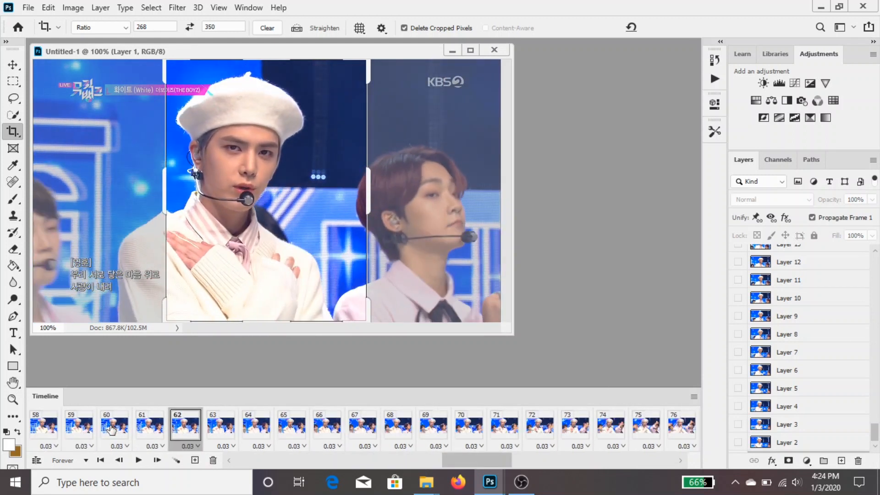
{"action": "left_click", "coordinate": [111, 427]}
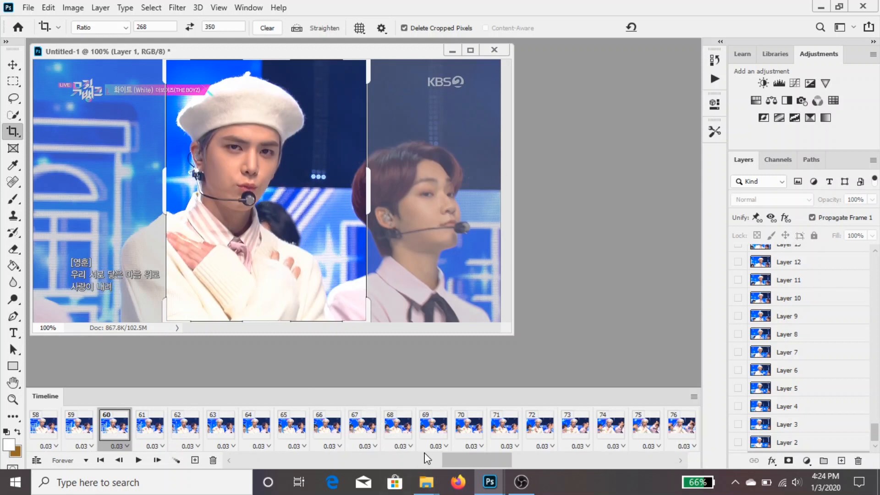
Copy the animation frames from 60 through the last one, 121
{"action": "left_click_drag", "start_coordinate": [478, 461], "coordinate": [644, 461]}
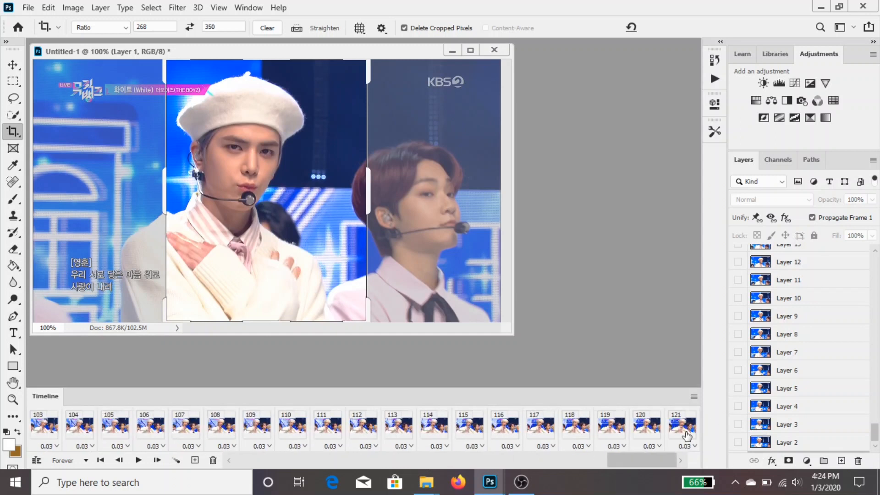
{"action": "left_click", "coordinate": [694, 397]}
{"action": "left_click", "coordinate": [743, 137]}
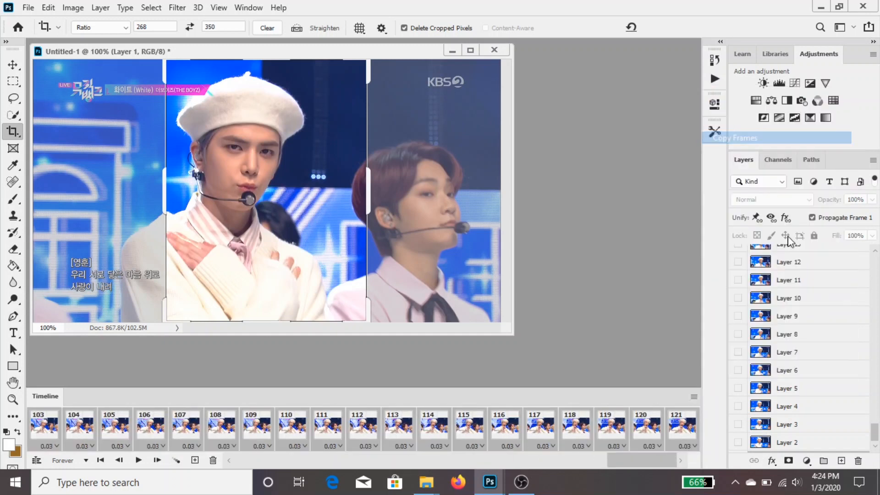
Duplicate Layer 9 into a new document named "two"
{"action": "left_click", "coordinate": [794, 322]}
{"action": "right_click", "coordinate": [801, 320]}
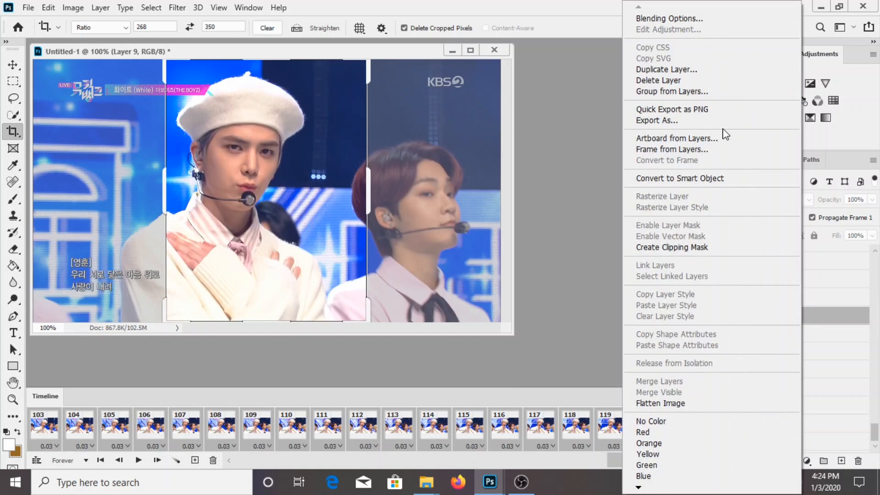
{"action": "left_click", "coordinate": [724, 73]}
{"action": "left_click", "coordinate": [426, 170]}
{"action": "left_click", "coordinate": [424, 189]}
{"action": "left_click", "coordinate": [426, 206]}
{"action": "type", "text": "two"}
{"action": "key", "text": "Return"}
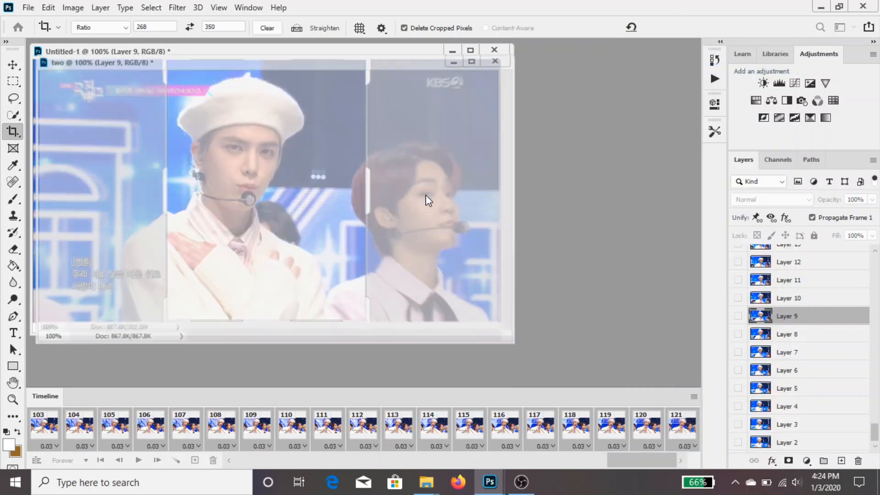
Paste the copied frames over the selection in document "two" and move its window off the original document
{"action": "left_click", "coordinate": [383, 435]}
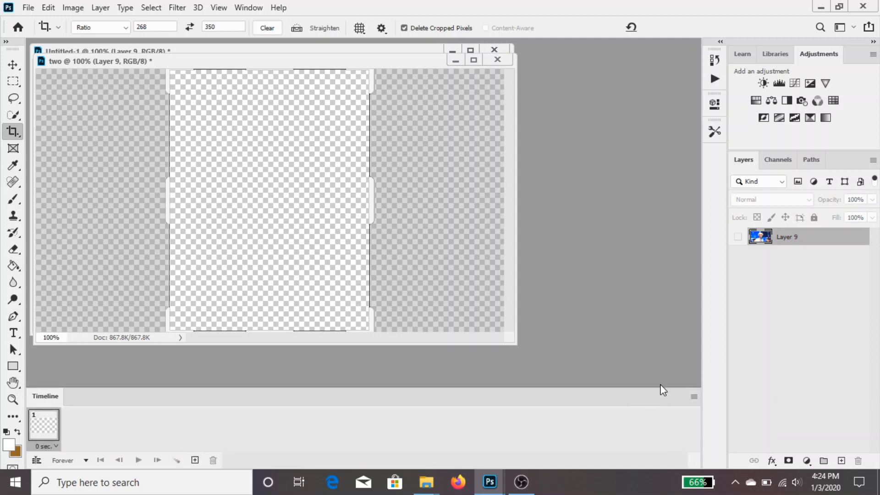
{"action": "left_click", "coordinate": [693, 396]}
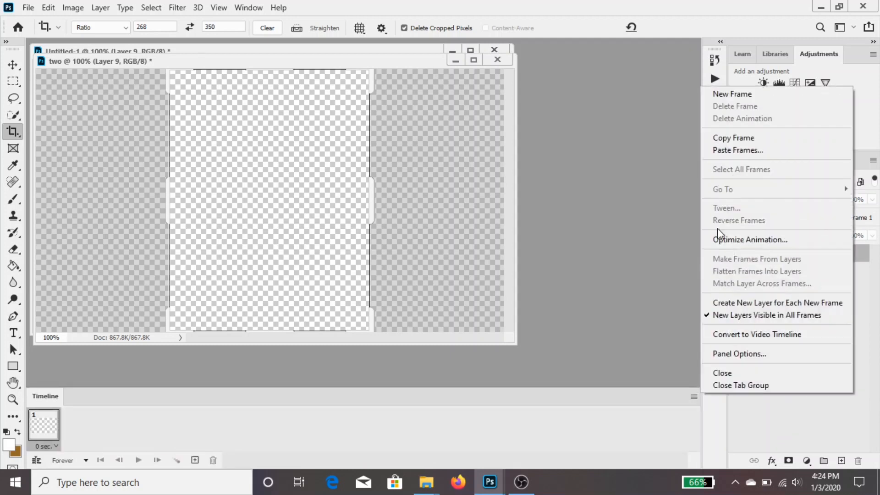
{"action": "left_click", "coordinate": [745, 150]}
{"action": "left_click", "coordinate": [436, 174]}
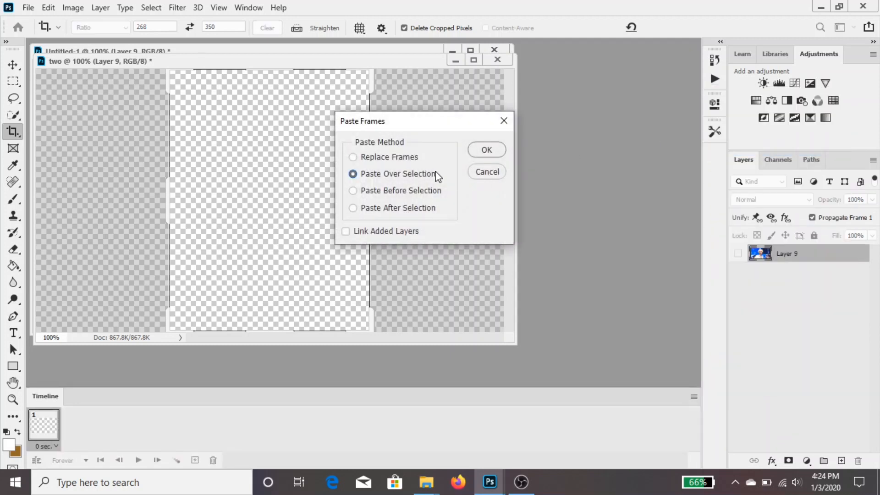
{"action": "left_click", "coordinate": [482, 151]}
{"action": "left_click_drag", "start_coordinate": [215, 65], "coordinate": [374, 87]}
Delete frames 60 to 121 from the Untitled-1 animation and select frame 59
{"action": "left_click", "coordinate": [367, 52]}
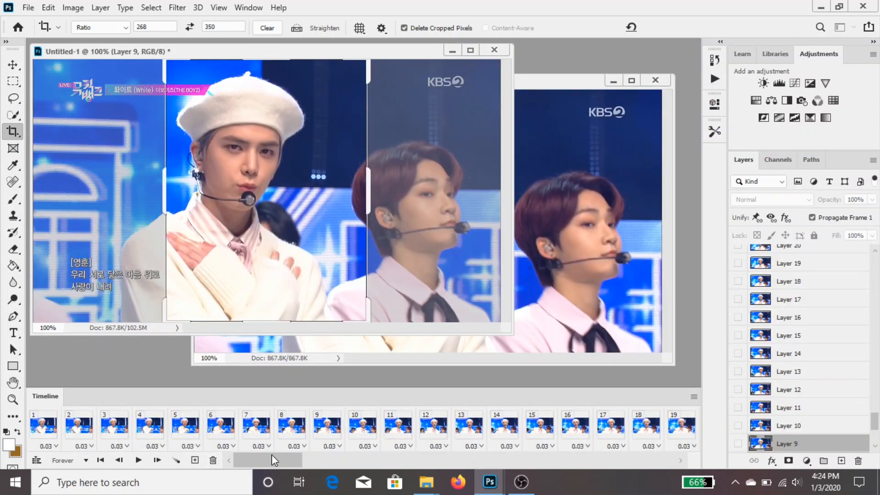
{"action": "left_click", "coordinate": [307, 460]}
{"action": "left_click", "coordinate": [658, 460]}
{"action": "left_click", "coordinate": [658, 460]}
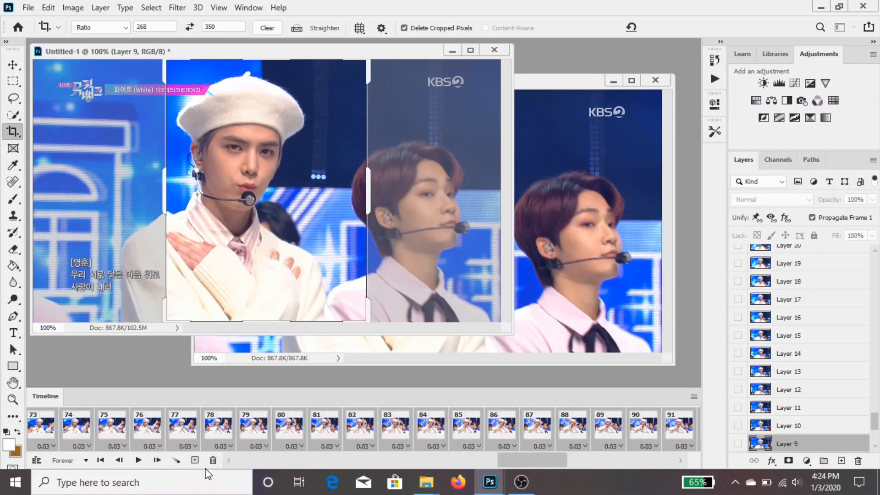
{"action": "left_click", "coordinate": [682, 425]}
Delete Layer 60 and all layers above it from Untitled-1
{"action": "scroll", "coordinate": [754, 391], "scroll_direction": "up", "scroll_amount": 15}
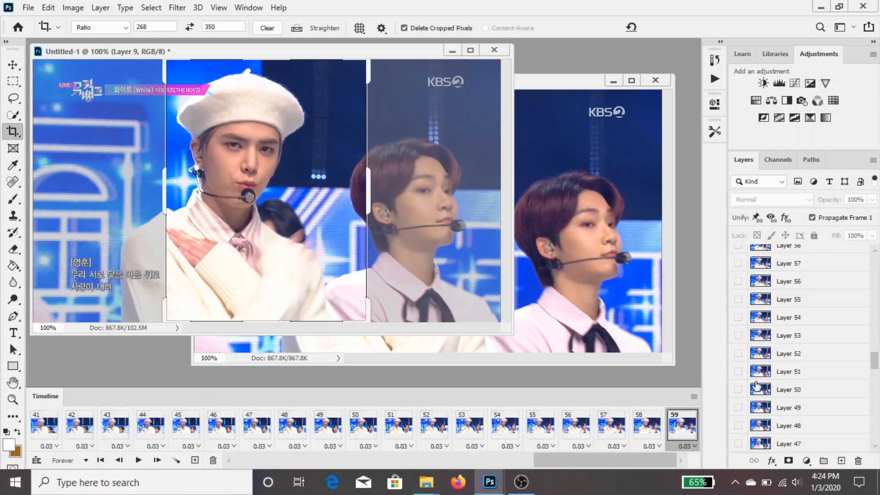
{"action": "left_click", "coordinate": [820, 407]}
{"action": "scroll", "coordinate": [823, 384], "scroll_direction": "up", "scroll_amount": 16}
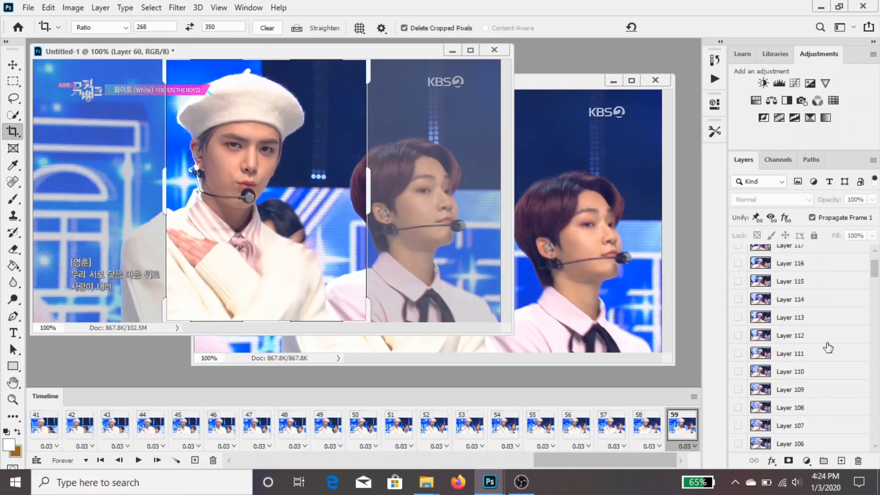
{"action": "left_click", "coordinate": [814, 260], "text": "shift"}
{"action": "key", "text": "Delete"}
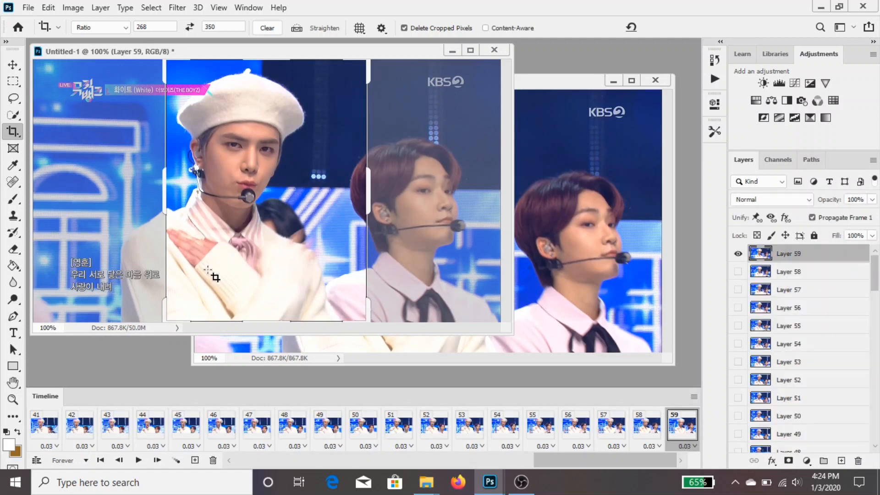
Play the shortened Untitled-1 animation and return to its first frame
{"action": "key", "text": "space"}
{"action": "key", "text": "space"}
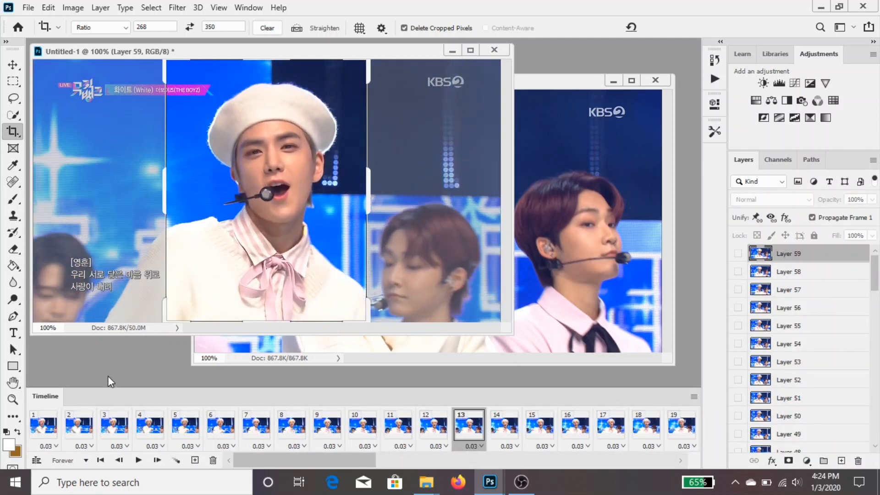
{"action": "left_click", "coordinate": [45, 426]}
Switch to File Explorer and run the x264losslesswebm script on yh2.ts from the tbz folder, with start timestamp 00:00:00
{"action": "left_click", "coordinate": [426, 482]}
{"action": "left_click", "coordinate": [406, 459]}
{"action": "left_click", "coordinate": [425, 482]}
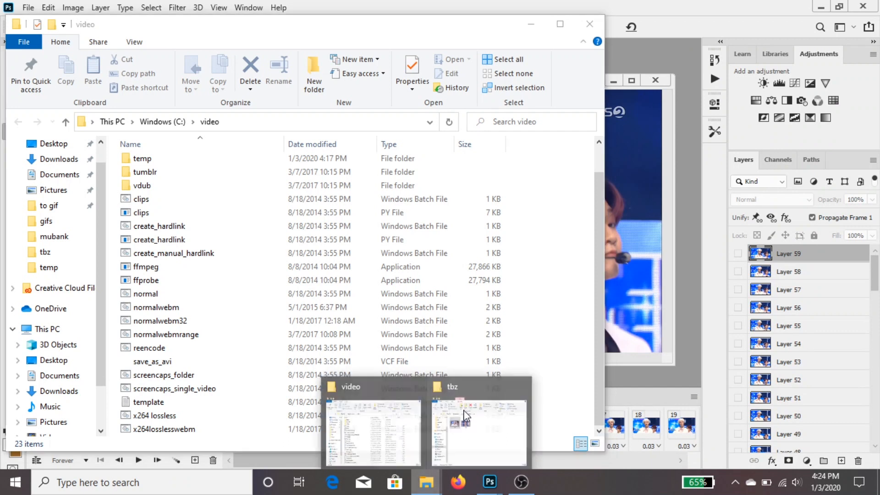
{"action": "left_click", "coordinate": [465, 415]}
{"action": "left_click", "coordinate": [483, 179]}
{"action": "left_click_drag", "start_coordinate": [502, 177], "coordinate": [232, 434]}
{"action": "type", "text": "00:00:00"}
{"action": "key", "text": "Return"}
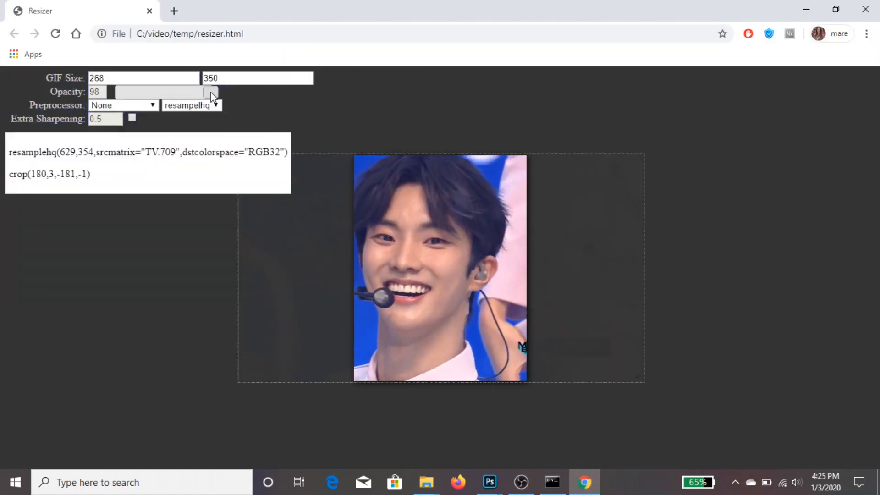
Set the resizer's opacity to 100, the resize method to debilinear and the preprocessor to qtgmc 30 slow
{"action": "left_click_drag", "start_coordinate": [210, 90], "coordinate": [219, 92]}
{"action": "left_click", "coordinate": [213, 106]}
{"action": "left_click", "coordinate": [209, 125]}
{"action": "left_click", "coordinate": [122, 105]}
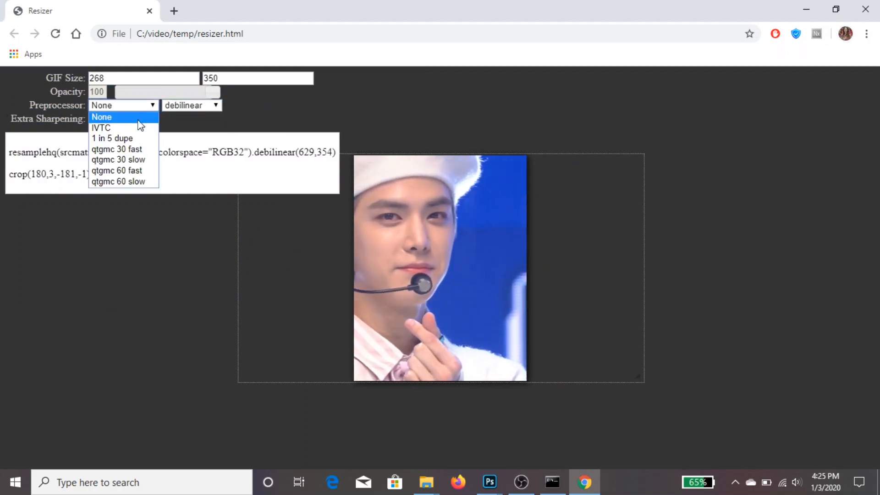
{"action": "left_click", "coordinate": [118, 160]}
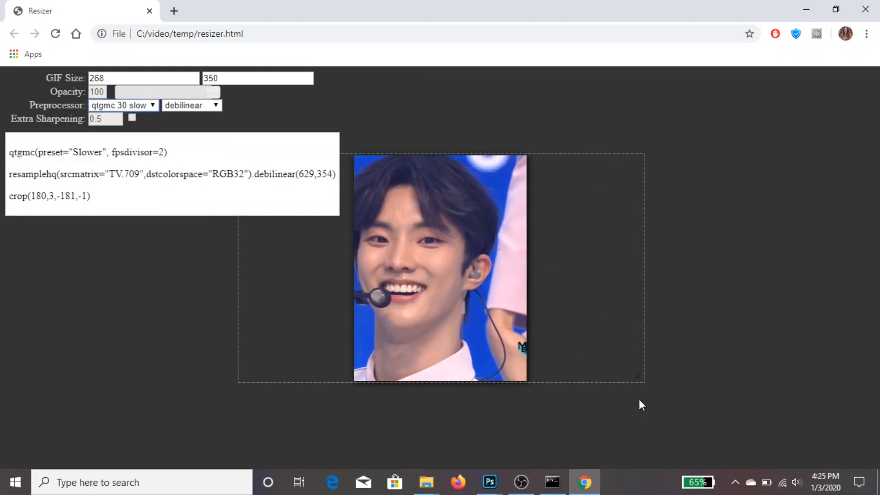
Enlarge the video in the resizer to 696 by 392 and position the singer in the beret inside the crop window
{"action": "mouse_move", "coordinate": [637, 375]}
{"action": "left_mouse_down"}
{"action": "mouse_move", "coordinate": [654, 390]}
{"action": "mouse_move", "coordinate": [649, 367]}
{"action": "mouse_move", "coordinate": [634, 372]}
{"action": "left_mouse_up"}
{"action": "left_click_drag", "start_coordinate": [712, 396], "coordinate": [722, 402]}
{"action": "left_click_drag", "start_coordinate": [681, 348], "coordinate": [683, 348]}
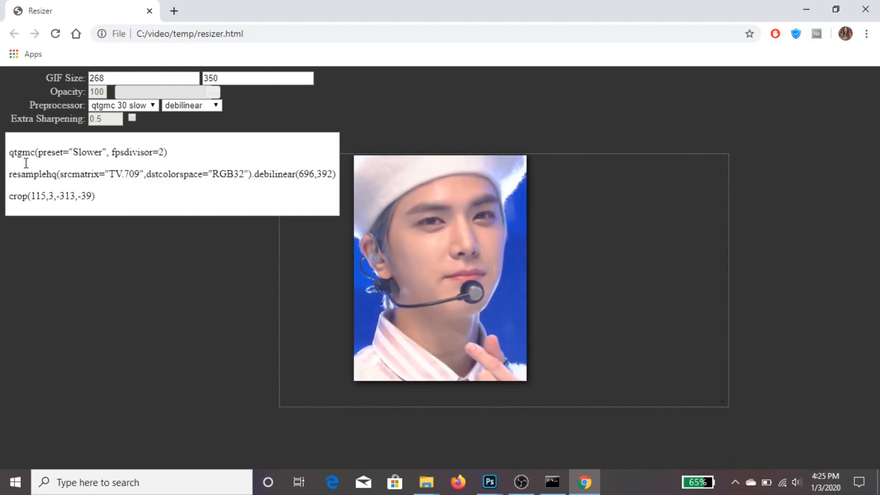
Copy the resizer's qtgmc and resamplehq lines into the AvsPmod script below size=20, closing the resizer, and comment out the qtgmc line
{"action": "left_click_drag", "start_coordinate": [10, 152], "coordinate": [352, 171]}
{"action": "key", "text": "ctrl+c"}
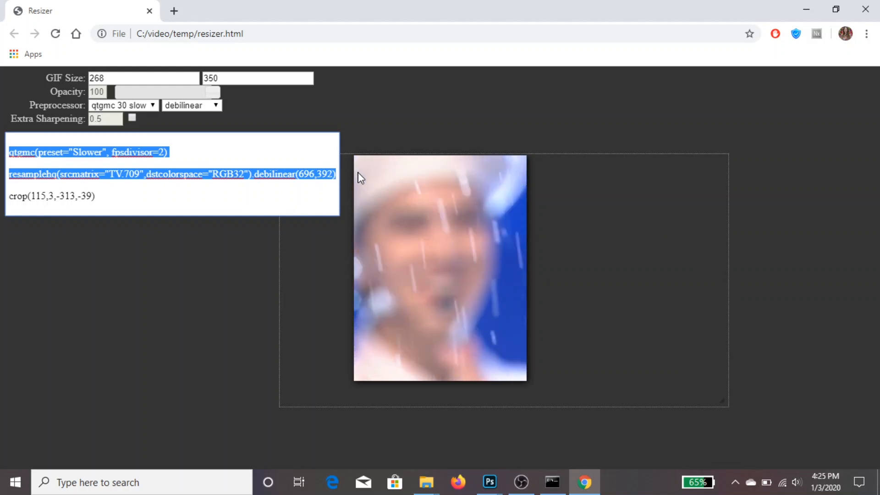
{"action": "left_click", "coordinate": [865, 10]}
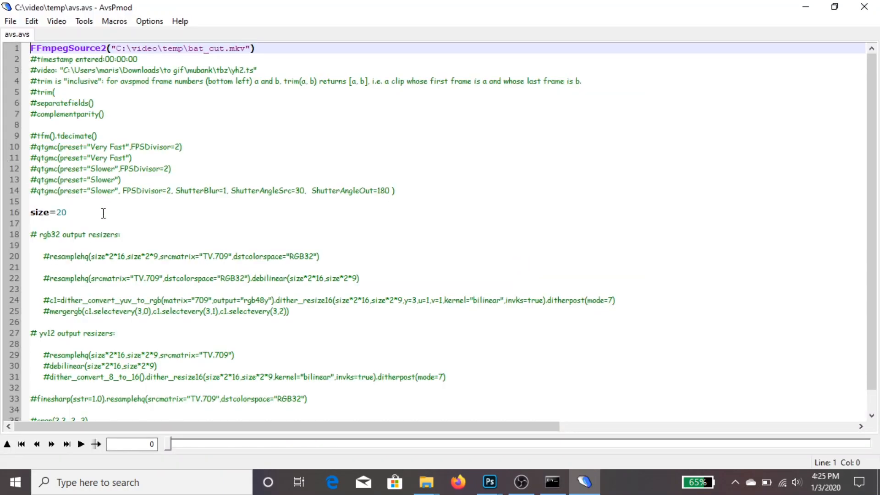
{"action": "left_click", "coordinate": [104, 213]}
{"action": "key", "text": "Return"}
{"action": "key", "text": "Return"}
{"action": "key", "text": "ctrl+v"}
{"action": "left_click", "coordinate": [36, 237]}
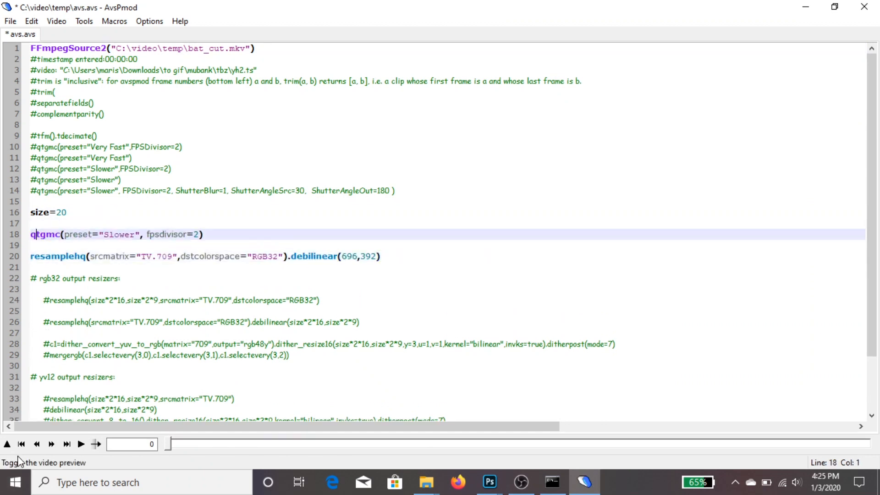
Preview the video, find where the clip should start and enter start frame 26 in the trim line
{"action": "left_click", "coordinate": [7, 444]}
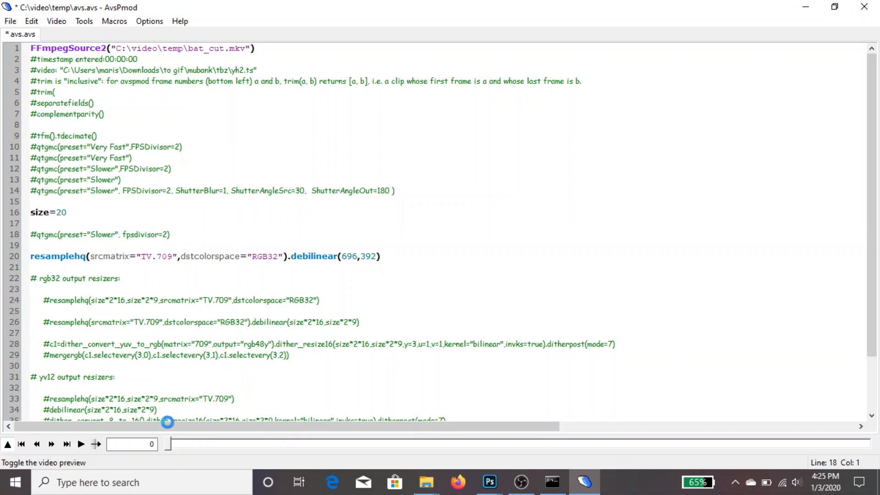
{"action": "left_click_drag", "start_coordinate": [170, 447], "coordinate": [311, 447]}
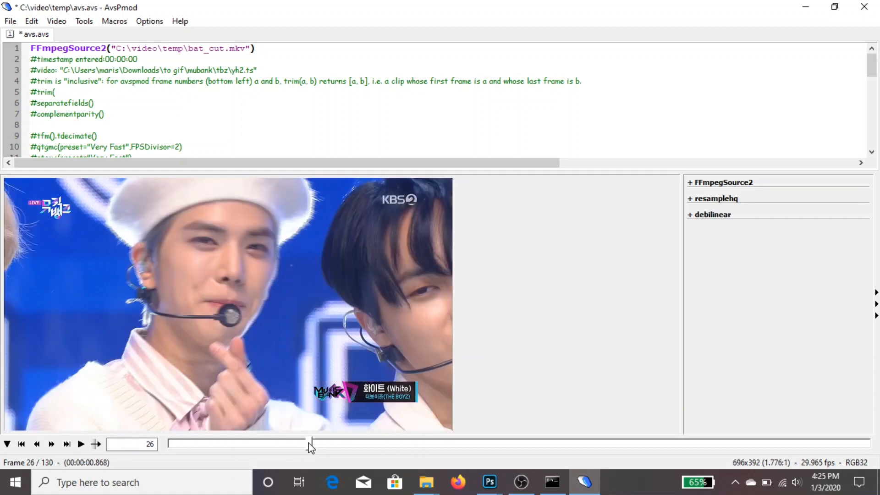
{"action": "left_click", "coordinate": [67, 95]}
{"action": "type", "text": "26,"}
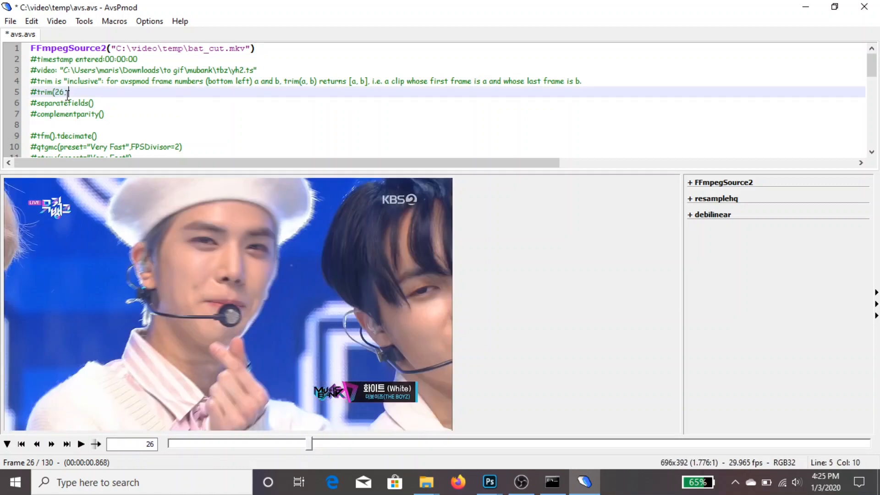
Find where the clip should end in the preview and complete the trim line with end frame 120
{"action": "left_click_drag", "start_coordinate": [310, 444], "coordinate": [333, 444]}
{"action": "left_click_drag", "start_coordinate": [414, 464], "coordinate": [827, 448]}
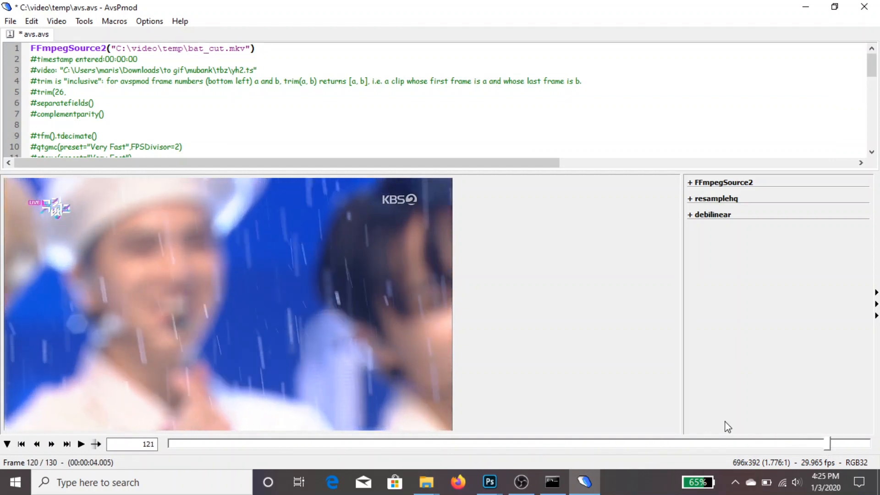
{"action": "left_click", "coordinate": [93, 82]}
{"action": "left_click", "coordinate": [95, 94]}
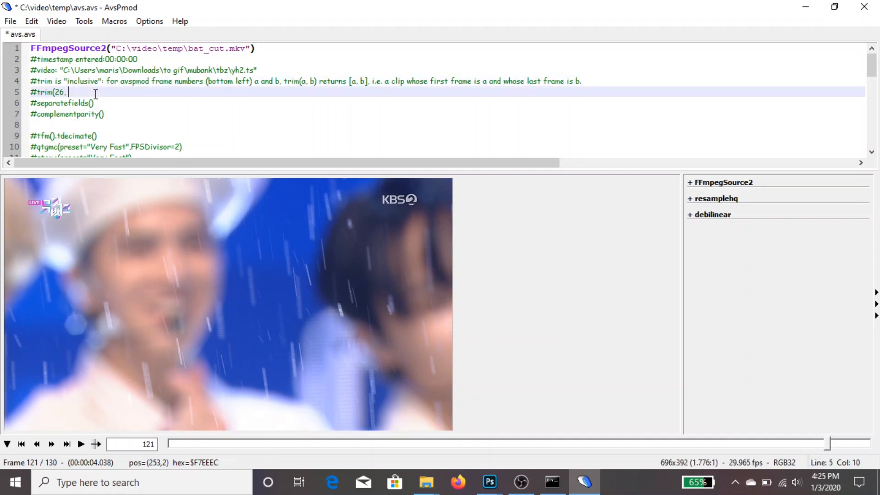
Uncomment the trim(26, 120) and pasted qtgmc lines, and close the script with its changes saved
{"action": "left_click", "coordinate": [33, 86]}
{"action": "key", "text": "BackSpace"}
{"action": "scroll", "coordinate": [48, 120], "scroll_direction": "down", "scroll_amount": 4}
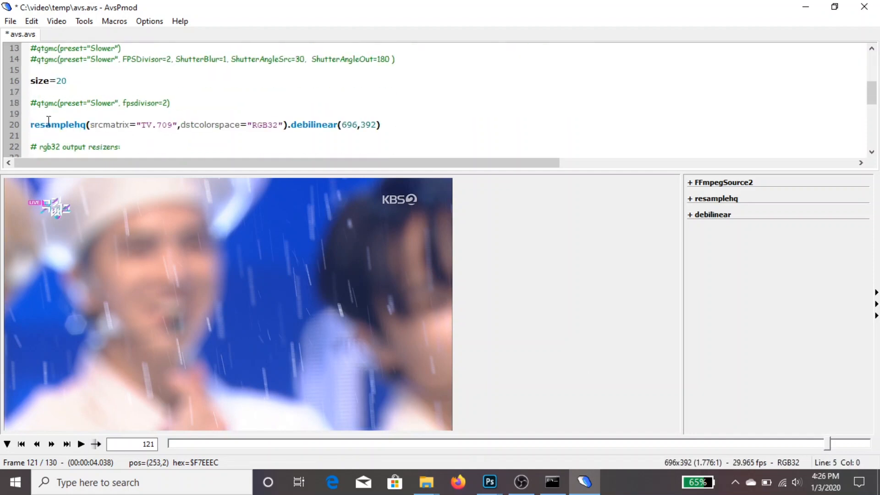
{"action": "left_click", "coordinate": [37, 101]}
{"action": "key", "text": "BackSpace"}
{"action": "left_click", "coordinate": [864, 6]}
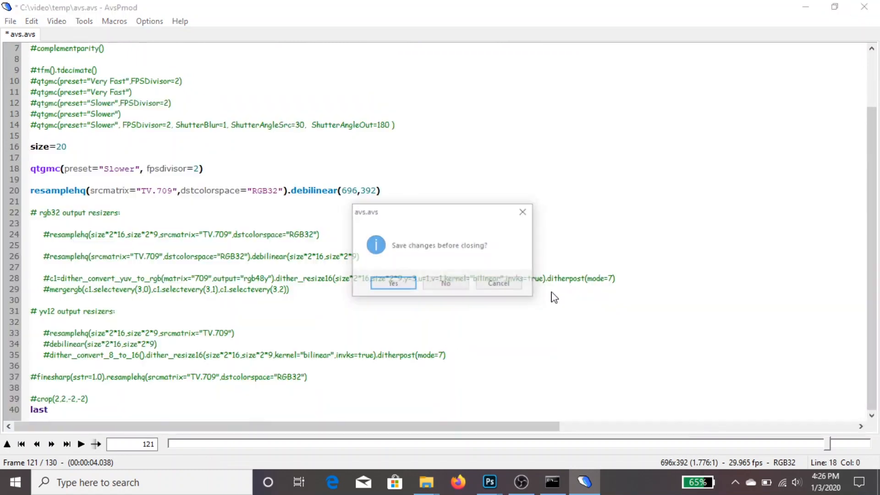
{"action": "left_click", "coordinate": [393, 284]}
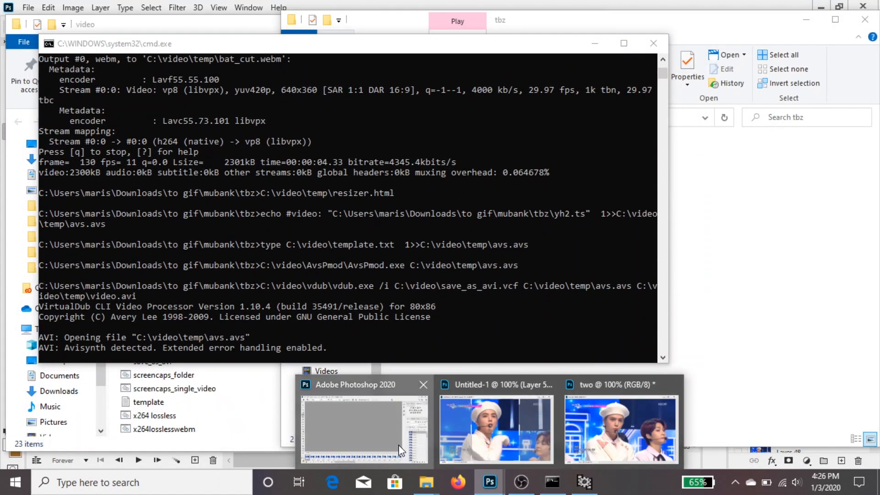
Switch to Photoshop and play the Untitled-1 animation to check the framing, stopping at frame 42
{"action": "left_click", "coordinate": [489, 481]}
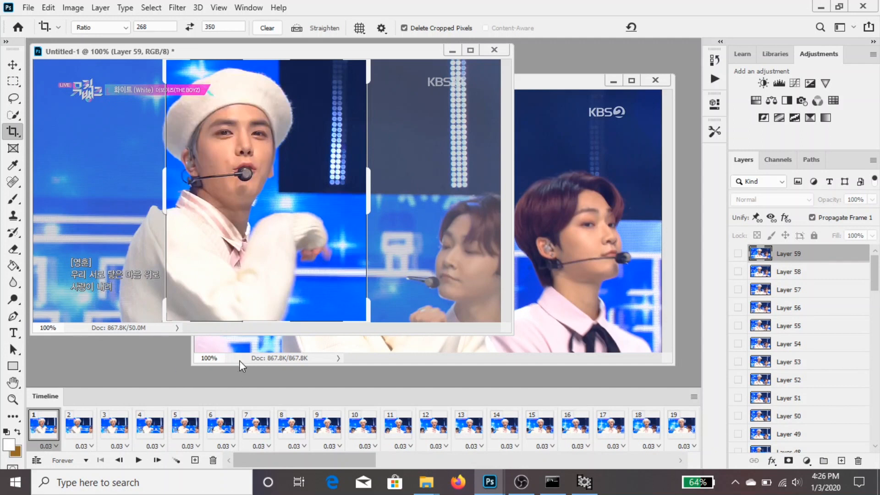
{"action": "key", "text": "space"}
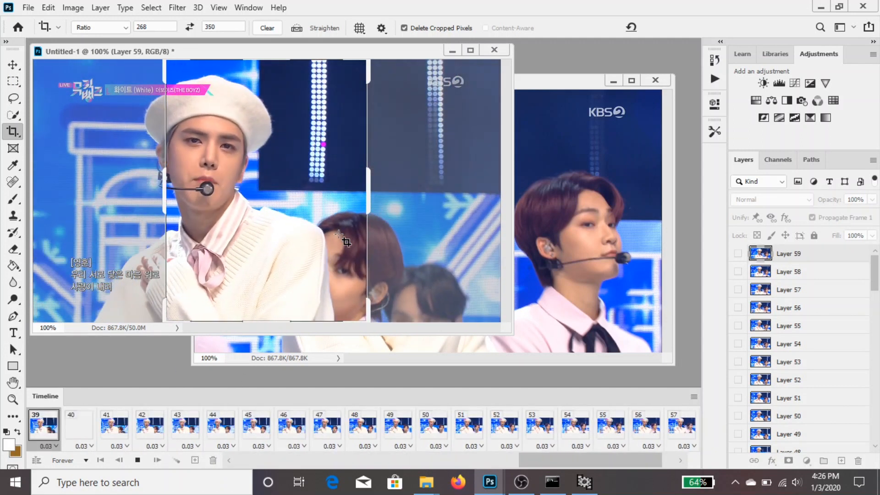
{"action": "key", "text": "space"}
Crop the Untitled-1 animation at the 268:350 ratio to frame the singer in the white beret, and apply the crop
{"action": "left_click", "coordinate": [220, 169]}
{"action": "left_click_drag", "start_coordinate": [292, 171], "coordinate": [321, 172]}
{"action": "left_click_drag", "start_coordinate": [367, 61], "coordinate": [362, 67]}
{"action": "left_click_drag", "start_coordinate": [363, 317], "coordinate": [360, 312]}
{"action": "left_click_drag", "start_coordinate": [316, 275], "coordinate": [317, 276]}
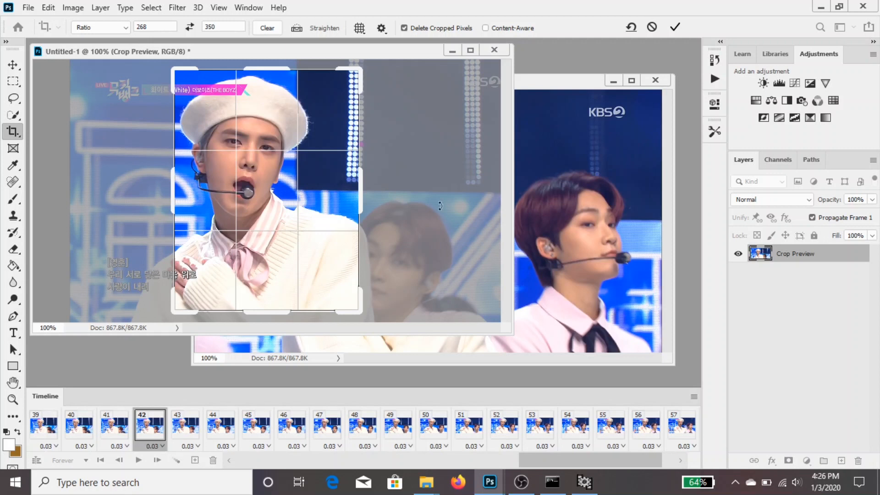
{"action": "left_click", "coordinate": [673, 28]}
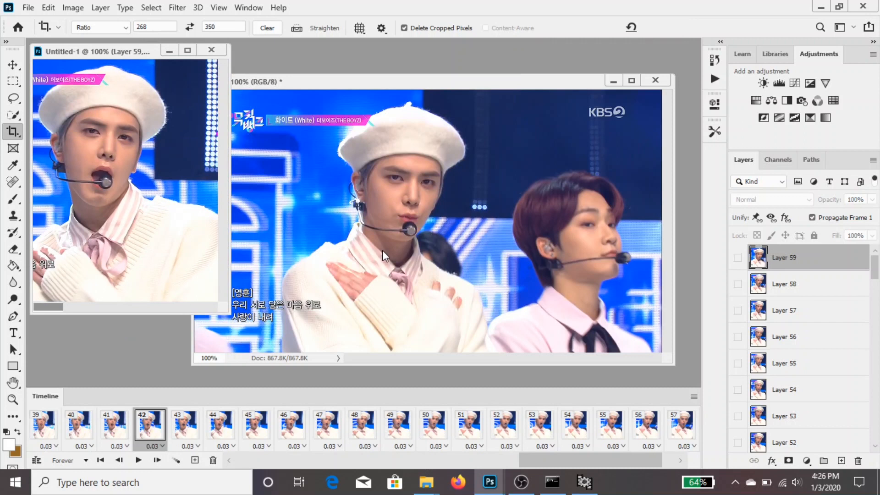
Play the animation in document two to check the framing, and crop it at 268:350 around the singer in the white beret
{"action": "left_click", "coordinate": [428, 264]}
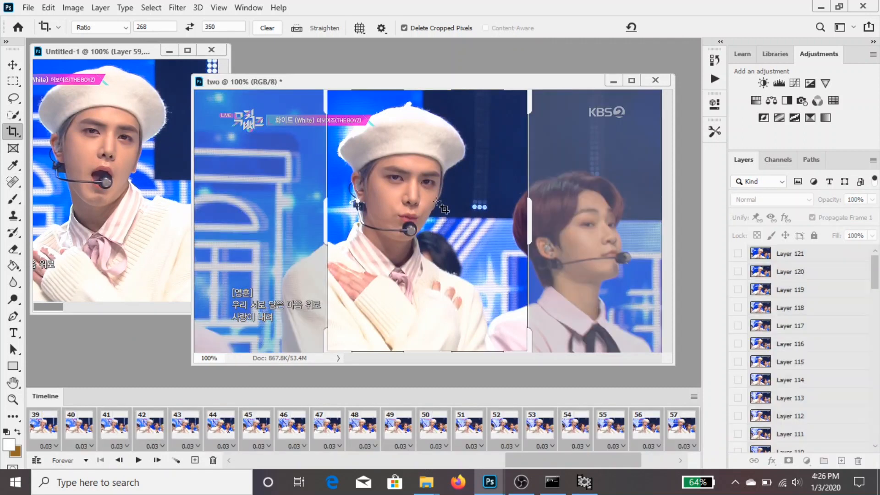
{"action": "key", "text": "space"}
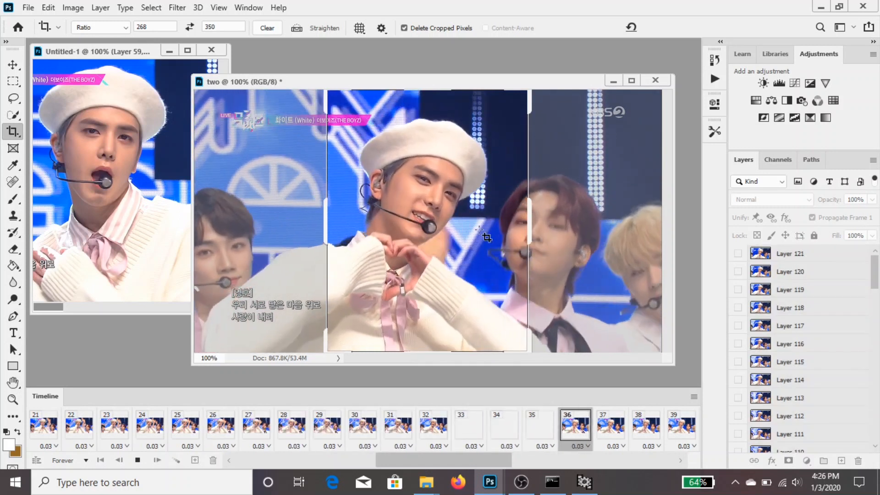
{"action": "left_click", "coordinate": [479, 230]}
{"action": "left_click_drag", "start_coordinate": [526, 91], "coordinate": [518, 102]}
{"action": "left_click_drag", "start_coordinate": [436, 347], "coordinate": [465, 301]}
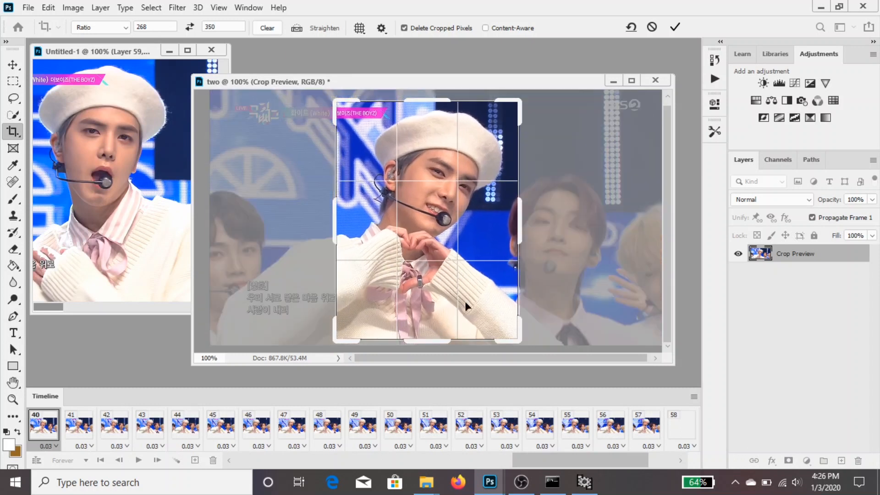
{"action": "left_click", "coordinate": [674, 28]}
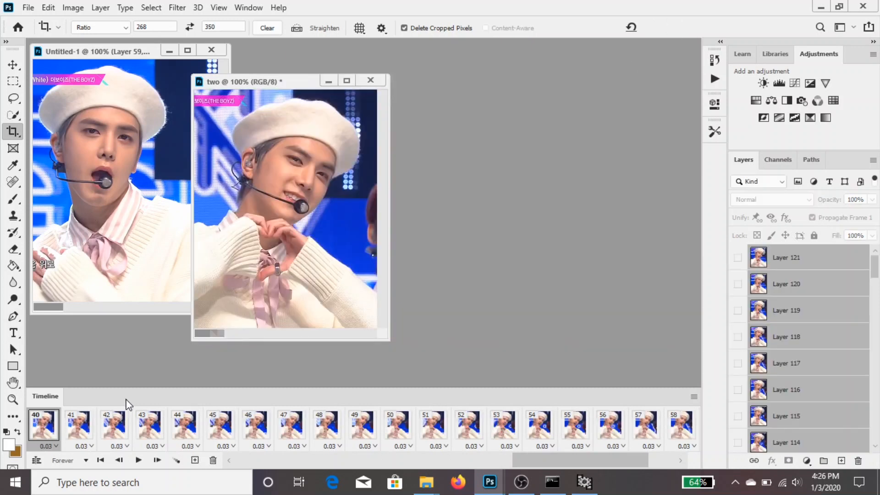
Resize the cropped document two to a width of 268 pixels
{"action": "key", "text": "ctrl+alt+i"}
{"action": "left_click", "coordinate": [631, 66]}
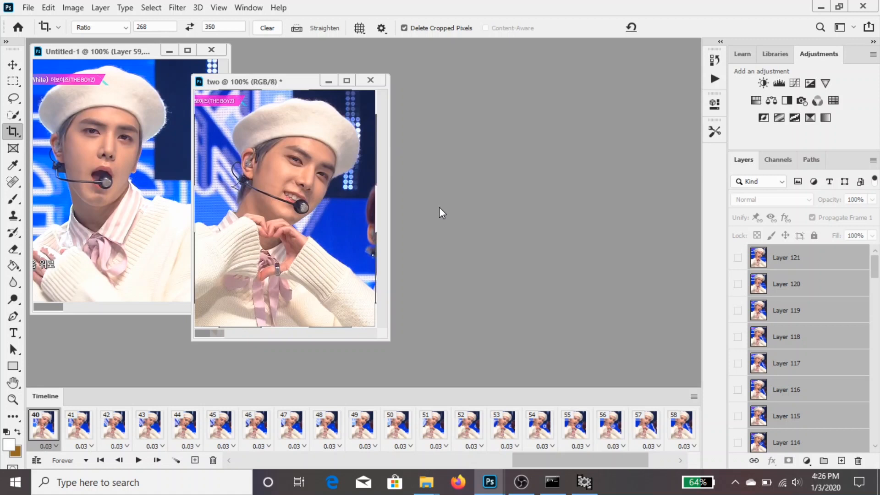
{"action": "key", "text": "ctrl+alt+i"}
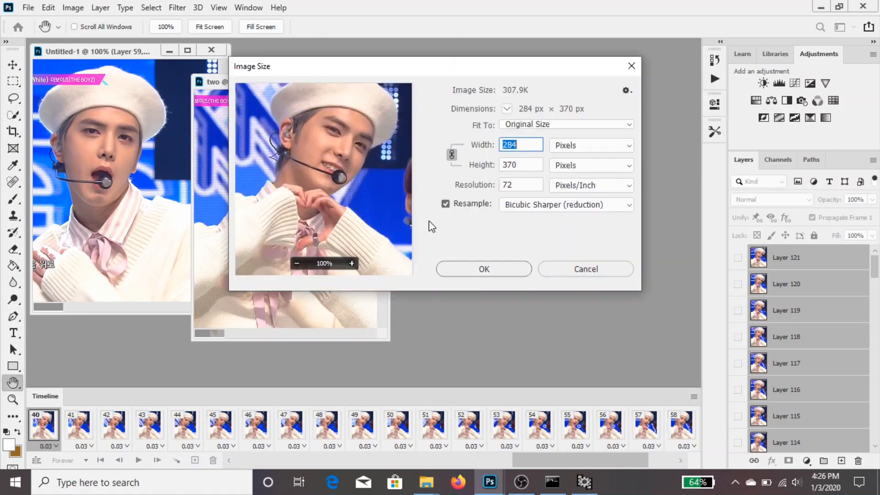
{"action": "type", "text": "268"}
{"action": "key", "text": "Return"}
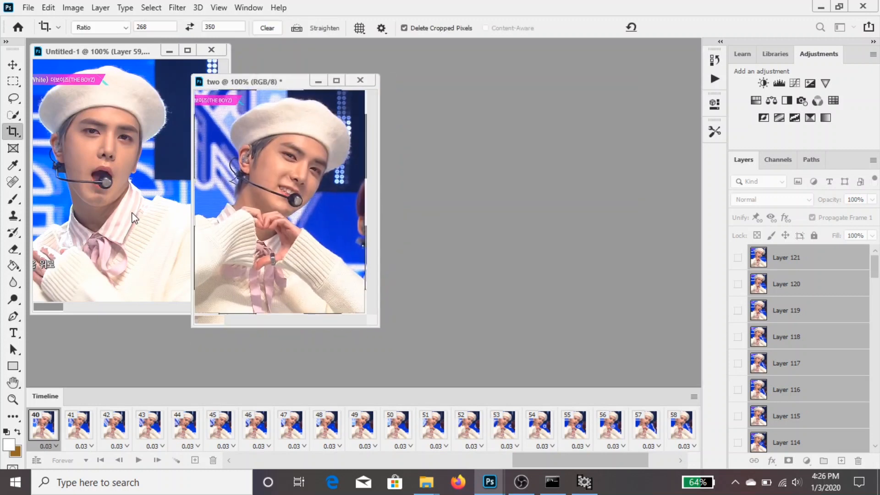
Resize Untitled-1 to a width of 268 pixels and arrange the two document windows side by side
{"action": "key", "text": "ctrl+alt+i"}
{"action": "type", "text": "268"}
{"action": "key", "text": "Return"}
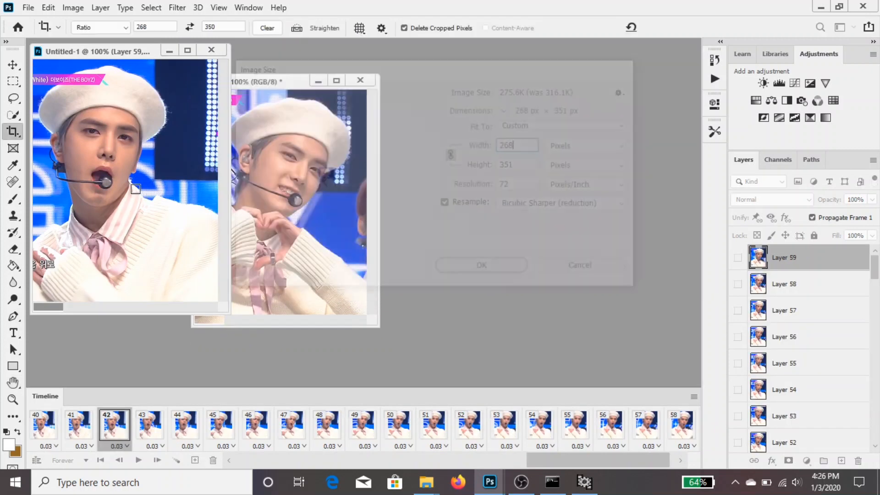
{"action": "left_click_drag", "start_coordinate": [244, 81], "coordinate": [277, 51]}
{"action": "left_click_drag", "start_coordinate": [114, 60], "coordinate": [297, 65]}
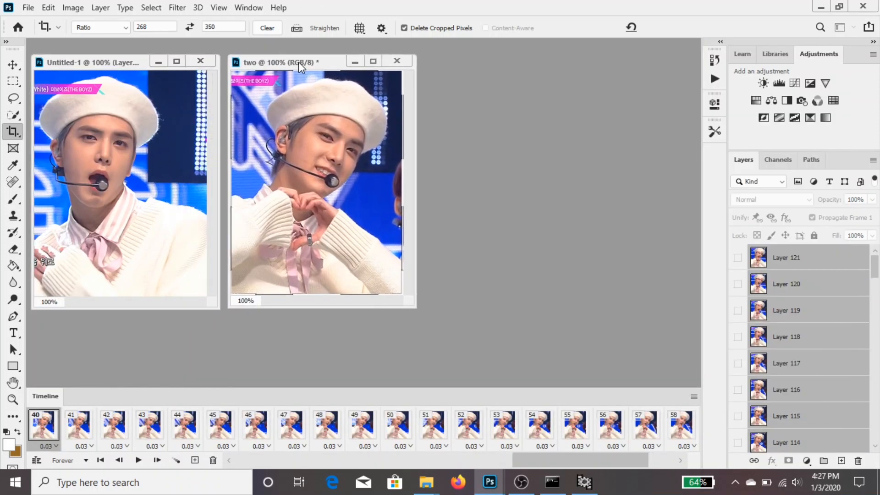
Go to frame 1 of the Untitled-1 animation and select all its layers from Layer 1 to Layer 59
{"action": "left_click", "coordinate": [11, 66]}
{"action": "left_click", "coordinate": [114, 424]}
{"action": "scroll", "coordinate": [866, 358], "scroll_direction": "down", "scroll_amount": 3}
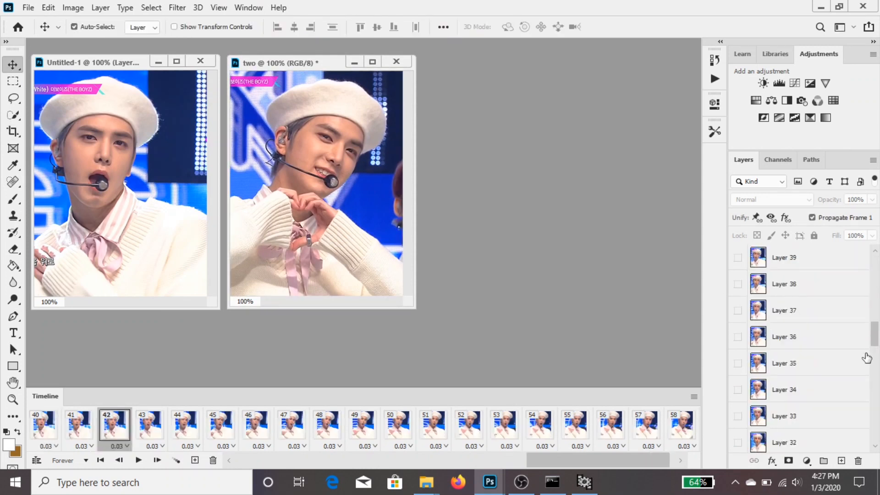
{"action": "scroll", "coordinate": [866, 357], "scroll_direction": "down", "scroll_amount": 10}
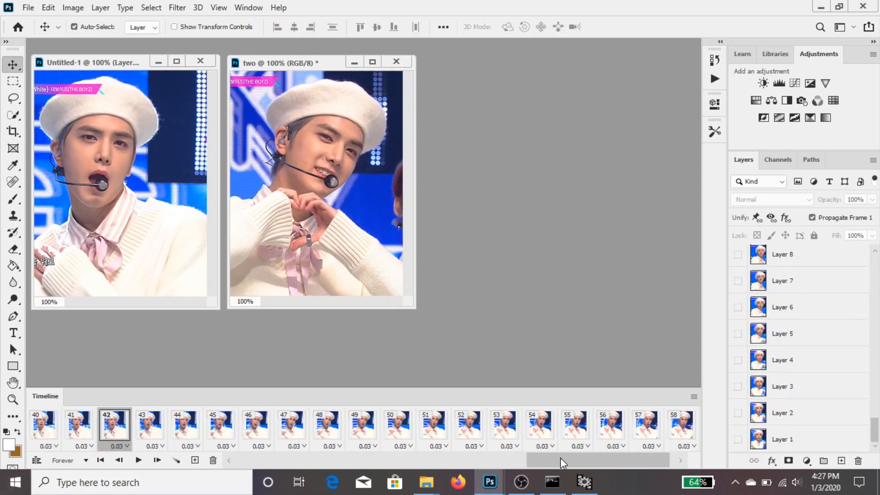
{"action": "left_click_drag", "start_coordinate": [563, 453], "coordinate": [270, 472]}
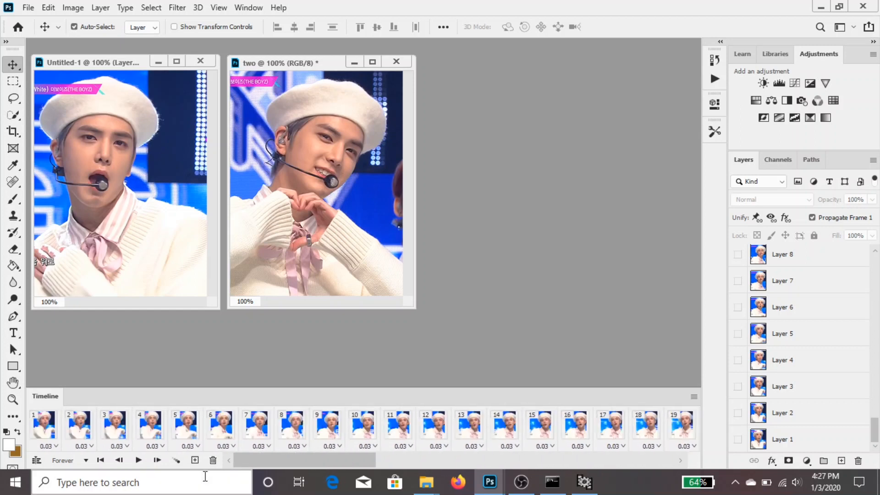
{"action": "left_click", "coordinate": [47, 432]}
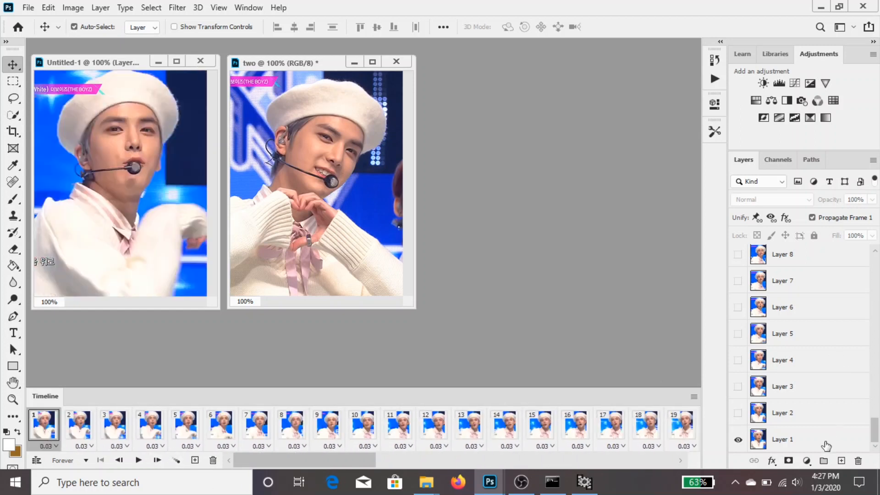
{"action": "scroll", "coordinate": [824, 446], "scroll_direction": "up", "scroll_amount": 17}
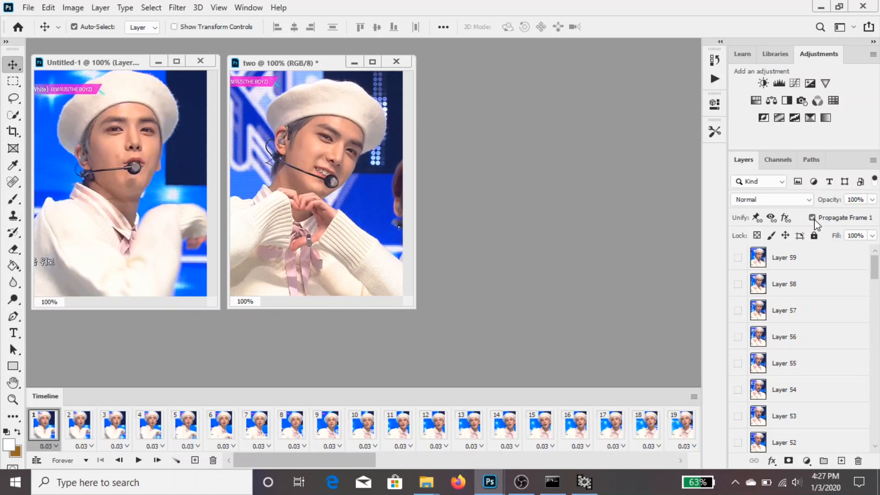
{"action": "left_click", "coordinate": [820, 260], "text": "shift"}
Review the recorded steps of the giffing set's actions and run its smart object action on the selected layers
{"action": "left_click", "coordinate": [714, 79]}
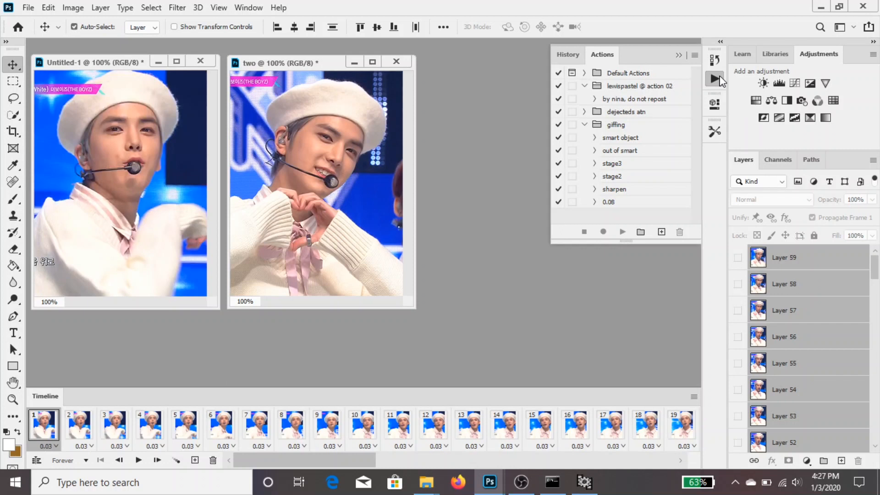
{"action": "left_click", "coordinate": [594, 138]}
{"action": "left_click", "coordinate": [594, 138]}
{"action": "left_click", "coordinate": [595, 151]}
{"action": "scroll", "coordinate": [600, 184], "scroll_direction": "down", "scroll_amount": 3}
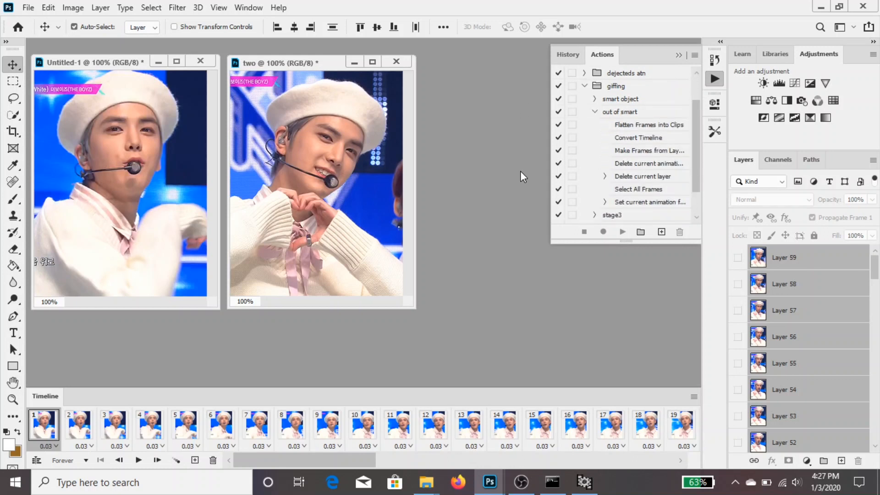
{"action": "left_click", "coordinate": [594, 112]}
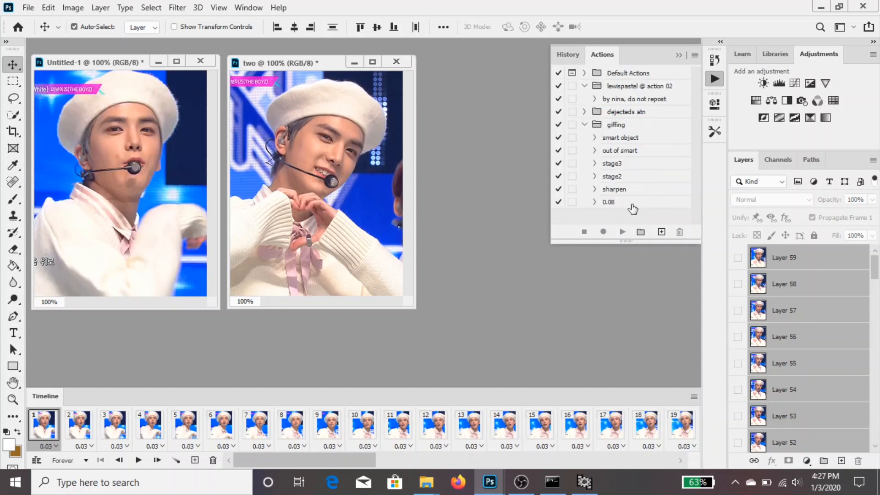
{"action": "left_click", "coordinate": [638, 138]}
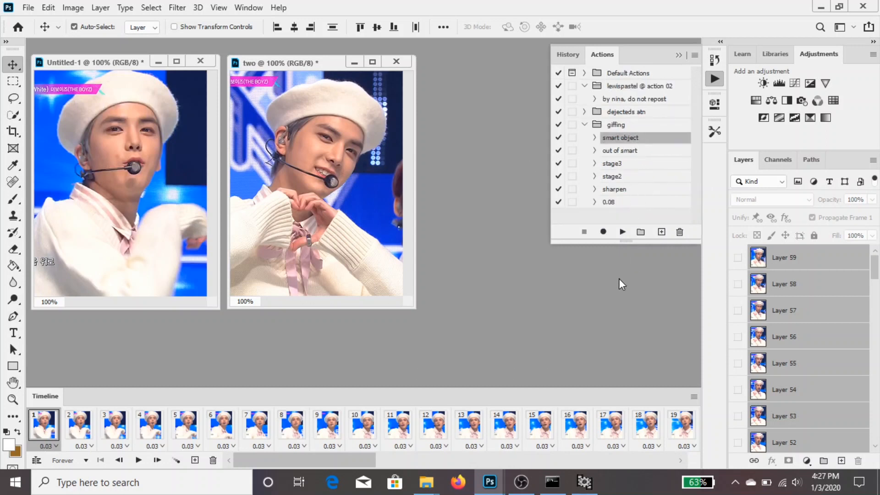
{"action": "left_click", "coordinate": [622, 231]}
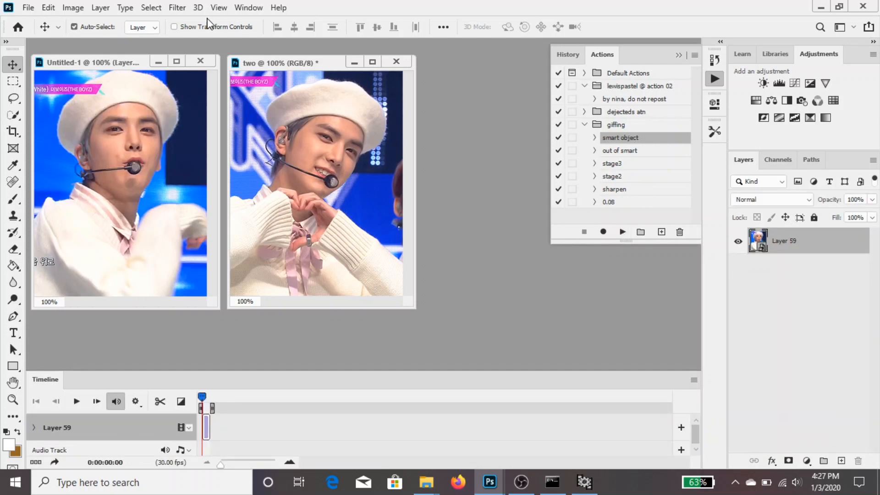
Apply Smart Sharpen to Layer 59 with amount 500%, radius 0.3 px and Gaussian Blur removal
{"action": "left_click", "coordinate": [177, 7]}
{"action": "mouse_move", "coordinate": [321, 227]}
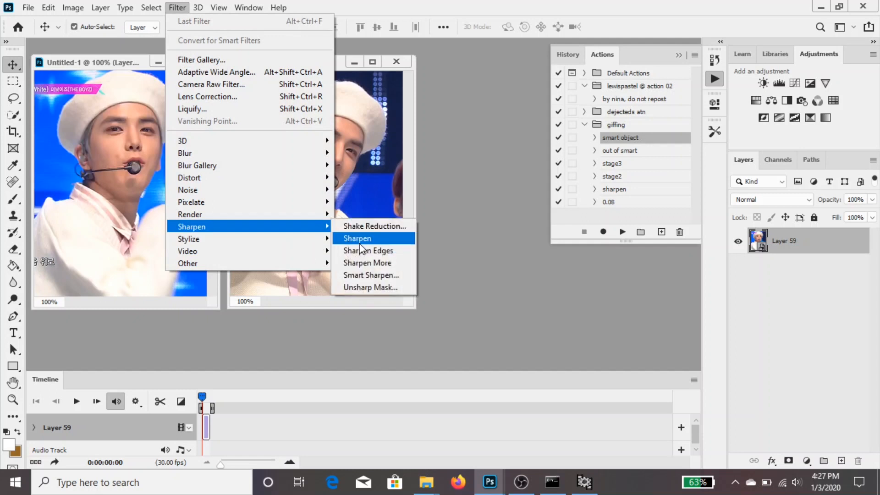
{"action": "left_click", "coordinate": [371, 274]}
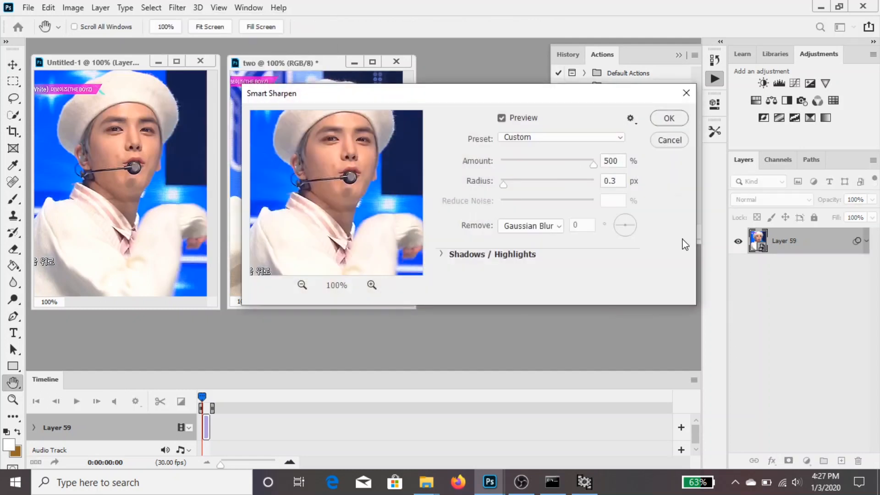
{"action": "left_click", "coordinate": [669, 118]}
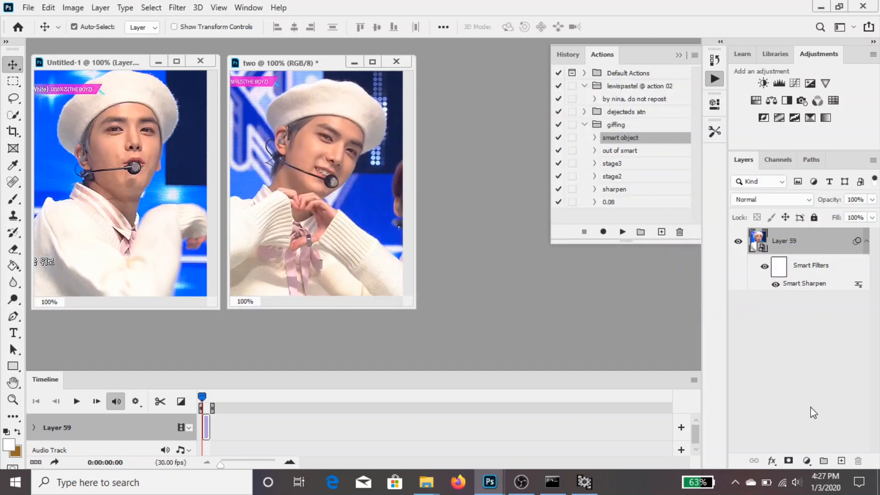
Open the Camera Raw Filter for Layer 59, preview the image at 100% and choose the live2 preset
{"action": "left_click", "coordinate": [176, 8]}
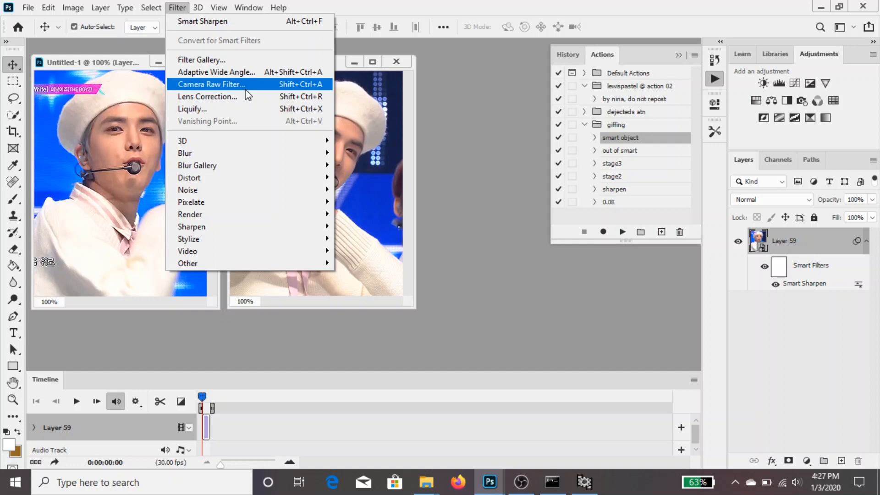
{"action": "left_click", "coordinate": [255, 84]}
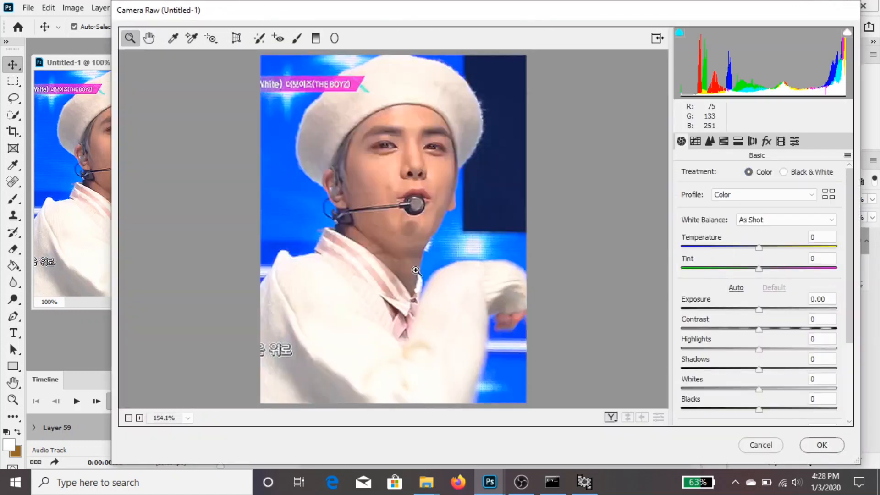
{"action": "left_click", "coordinate": [128, 418]}
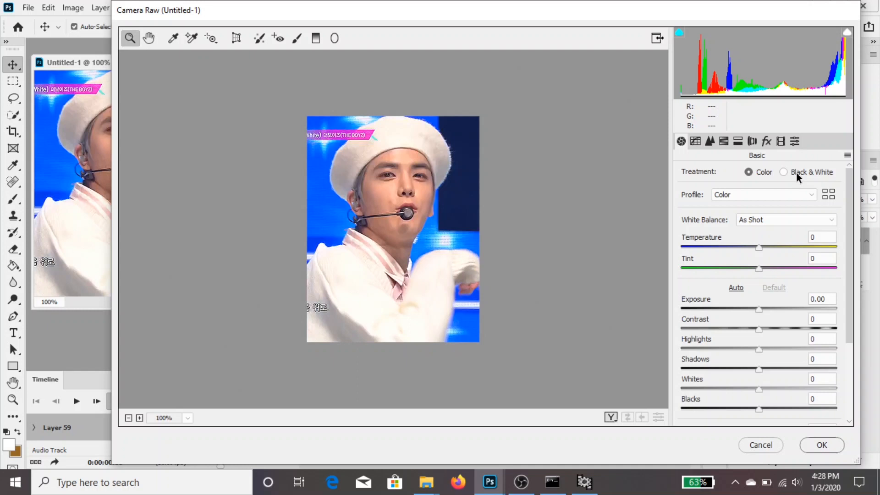
{"action": "left_click", "coordinate": [795, 141]}
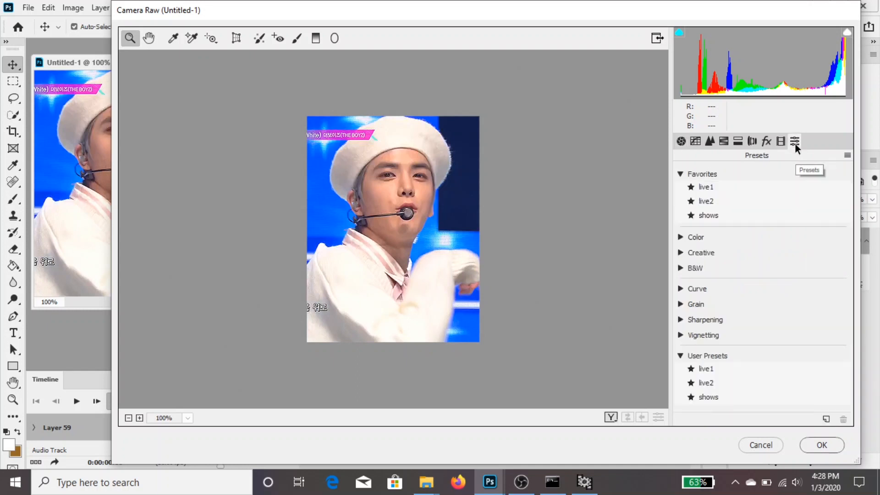
{"action": "left_click", "coordinate": [762, 201]}
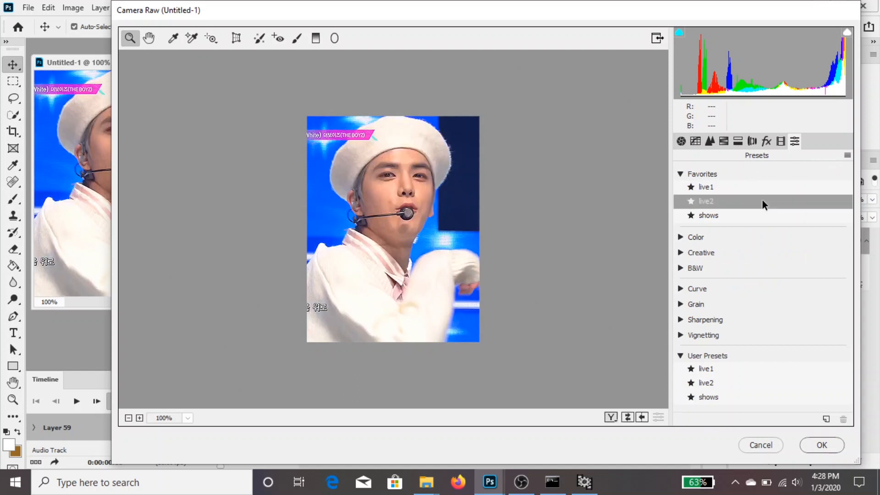
Set the Camera Raw noise reduction to Luminance 20 and Luminance Detail 70, and apply the filter
{"action": "left_click", "coordinate": [695, 142]}
{"action": "left_click", "coordinate": [708, 141]}
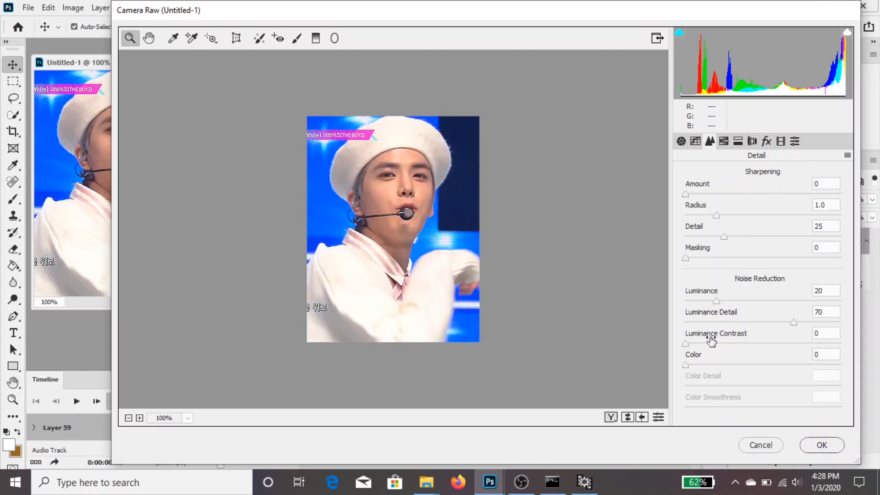
{"action": "left_click_drag", "start_coordinate": [717, 304], "coordinate": [766, 291]}
{"action": "key", "text": "Up"}
{"action": "left_click_drag", "start_coordinate": [727, 304], "coordinate": [725, 304]}
{"action": "type", "text": "20"}
{"action": "left_click_drag", "start_coordinate": [744, 323], "coordinate": [772, 321]}
{"action": "left_click", "coordinate": [825, 312]}
{"action": "type", "text": "70"}
{"action": "left_click", "coordinate": [822, 444]}
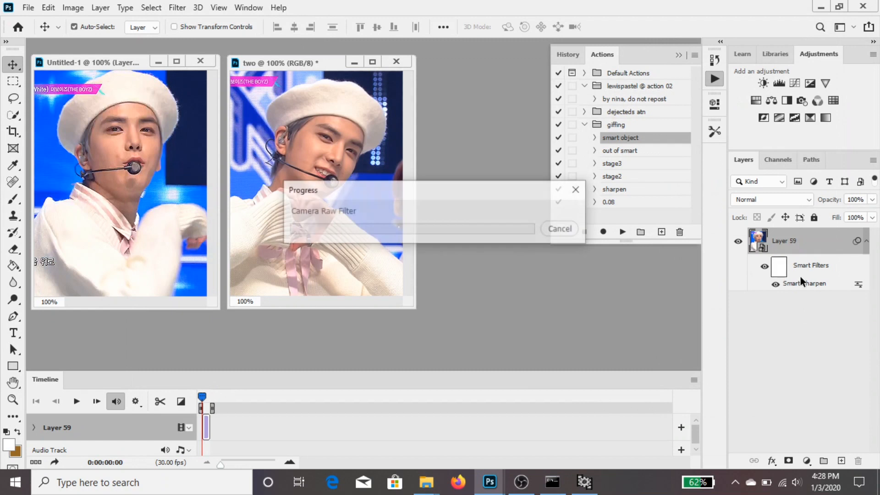
Review the recorded steps of the sharpen action, and run the giffing set's out of smart action on Layer 59
{"action": "left_click", "coordinate": [617, 150]}
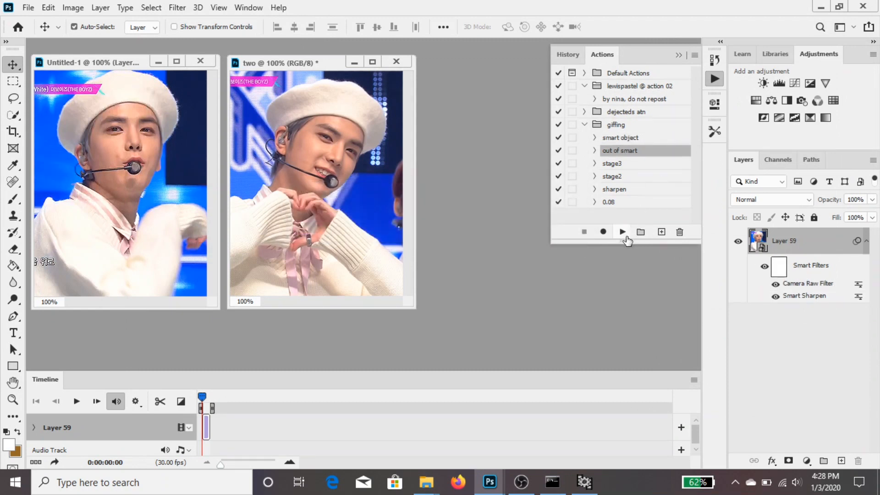
{"action": "left_click", "coordinate": [594, 188]}
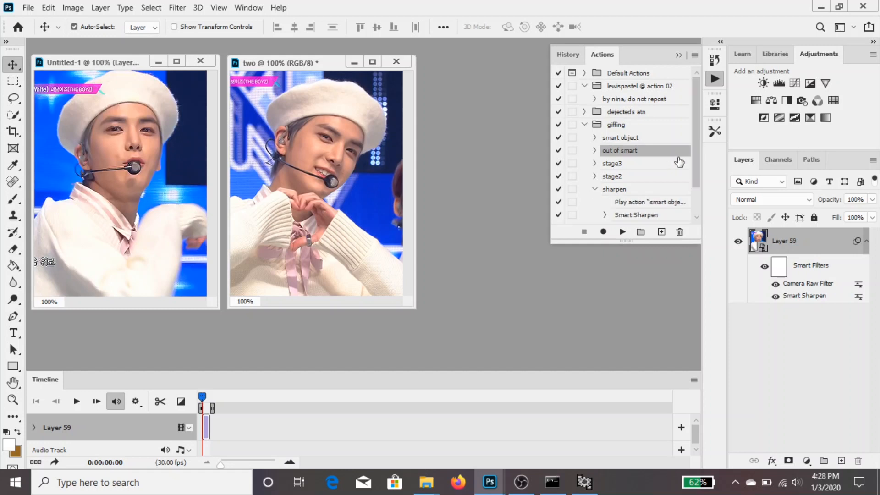
{"action": "scroll", "coordinate": [679, 161], "scroll_direction": "down", "scroll_amount": 1}
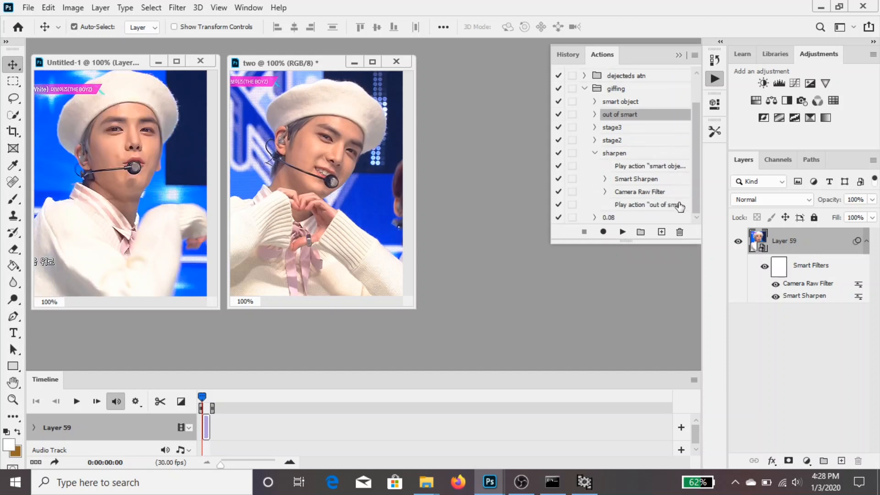
{"action": "left_click", "coordinate": [594, 153]}
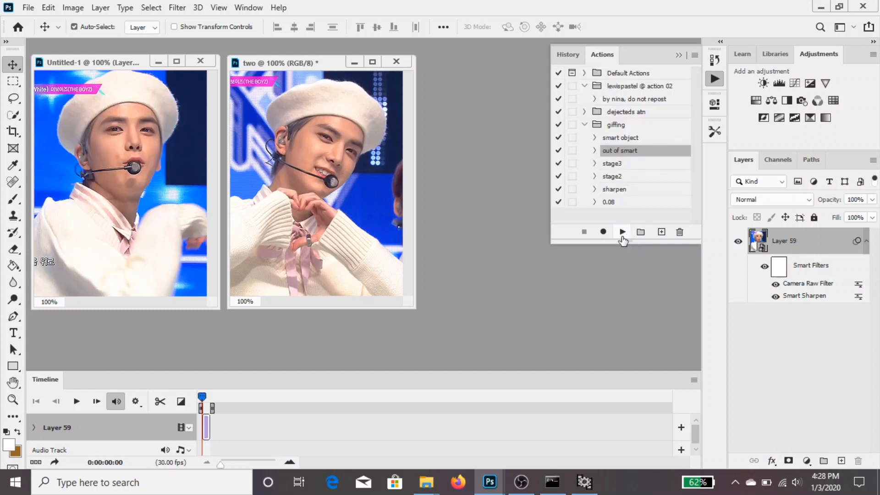
{"action": "left_click", "coordinate": [621, 233]}
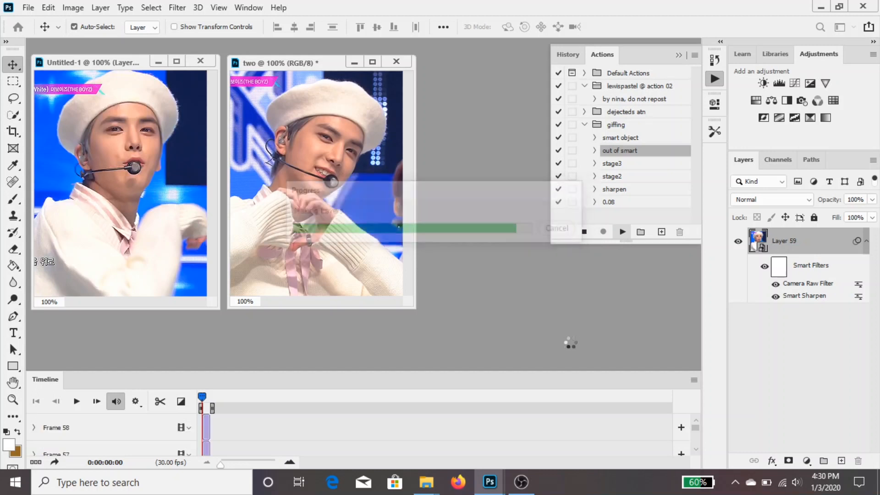
Group all the frame layers of Untitled-1, from Frame 0 to Frame 58, into one layer group
{"action": "scroll", "coordinate": [809, 395], "scroll_direction": "up", "scroll_amount": 15}
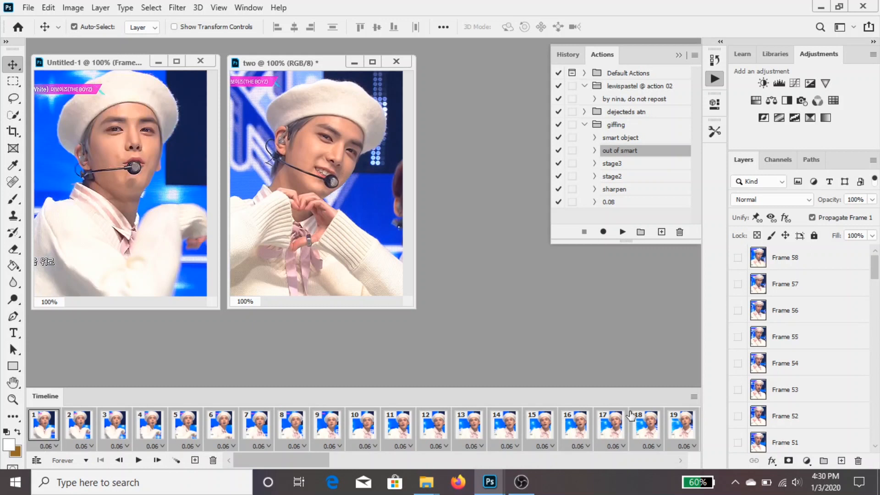
{"action": "scroll", "coordinate": [751, 404], "scroll_direction": "down", "scroll_amount": 15}
{"action": "scroll", "coordinate": [764, 370], "scroll_direction": "up", "scroll_amount": 15}
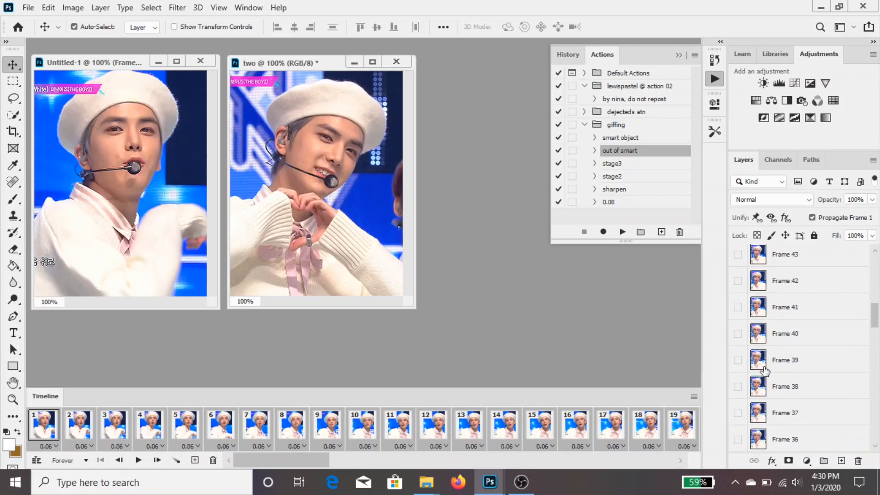
{"action": "left_click", "coordinate": [826, 261], "text": "shift"}
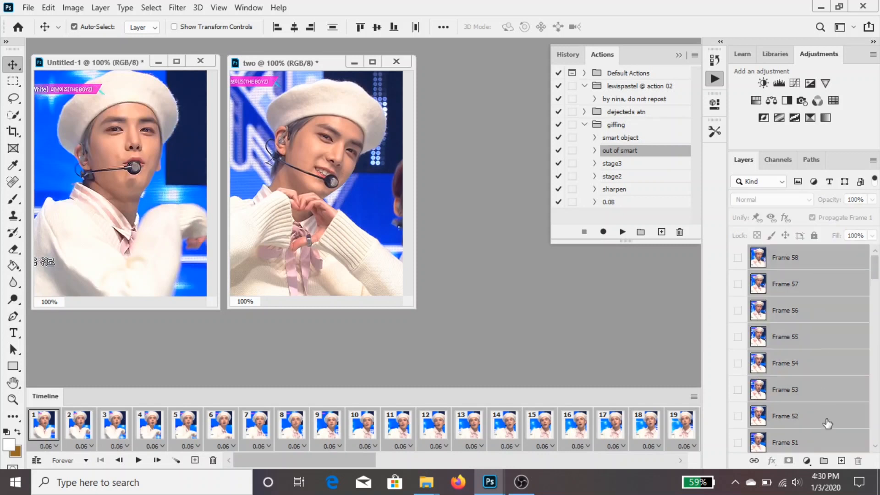
{"action": "left_click", "coordinate": [823, 461]}
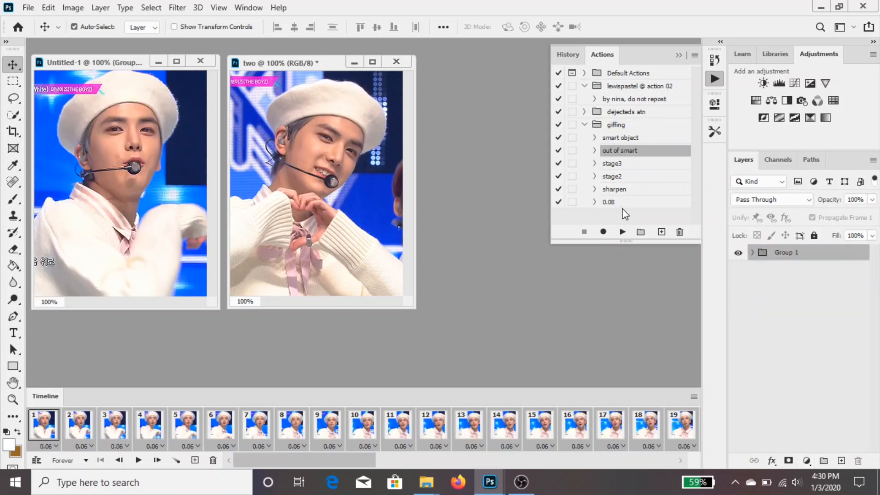
Delete the leftover Layer 9 at the end of the layer stack in the document two
{"action": "left_click", "coordinate": [346, 241]}
{"action": "scroll", "coordinate": [794, 347], "scroll_direction": "down", "scroll_amount": 15}
{"action": "left_click", "coordinate": [829, 441]}
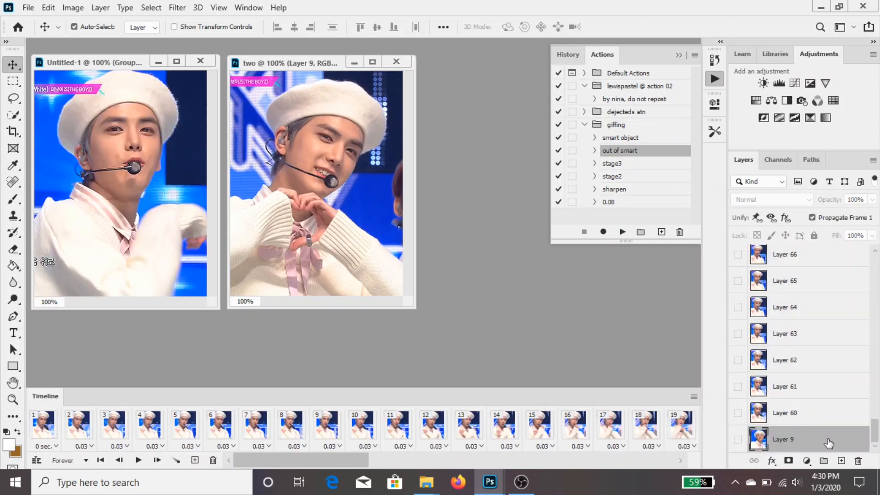
{"action": "key", "text": "Delete"}
Select Layers 60 to 121 in the document two and run the giffing set's sharpen action on them
{"action": "scroll", "coordinate": [782, 357], "scroll_direction": "up", "scroll_amount": 15}
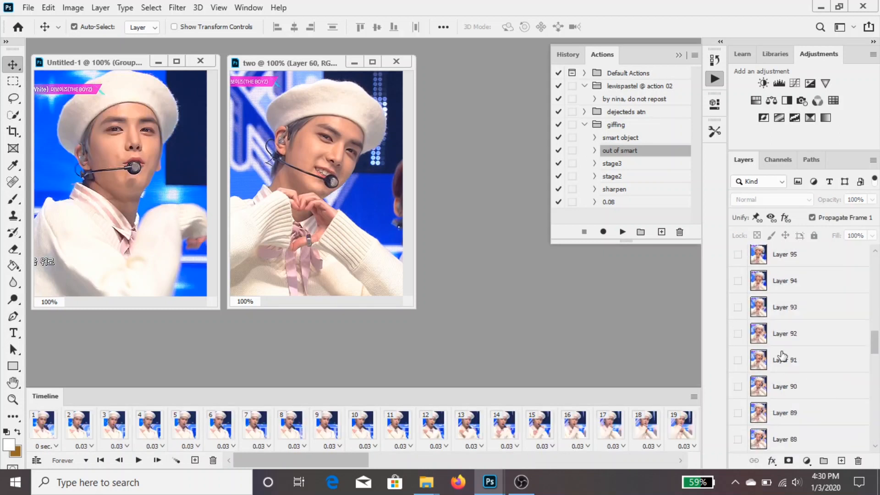
{"action": "left_click", "coordinate": [835, 264], "text": "shift"}
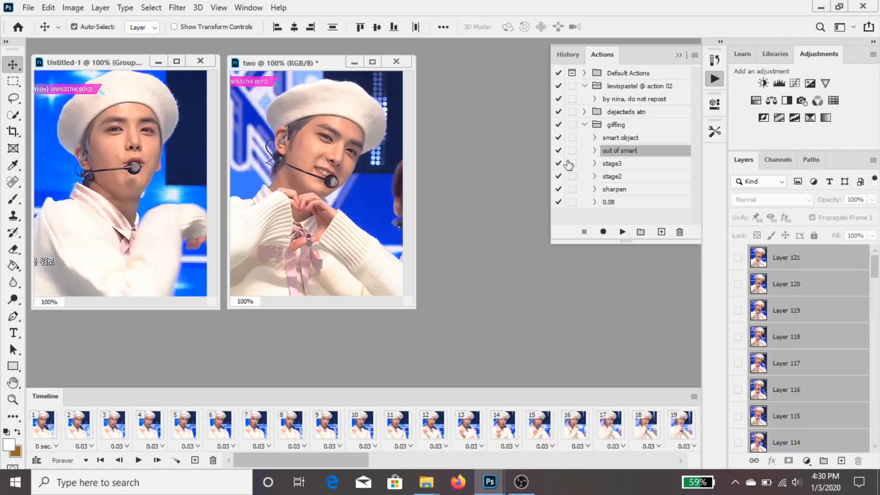
{"action": "left_click", "coordinate": [616, 192]}
{"action": "left_click", "coordinate": [623, 232]}
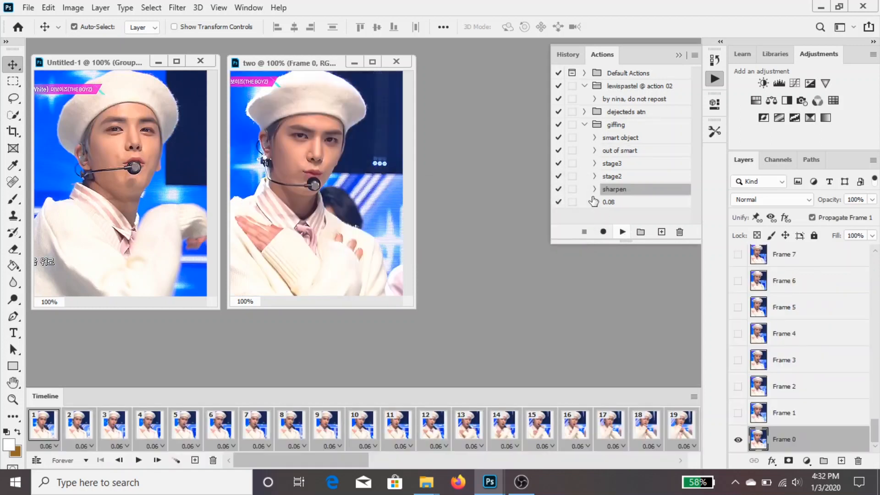
Group all the frame layers of the document two, from Frame 0 to Frame 61, into one layer group
{"action": "scroll", "coordinate": [758, 299], "scroll_direction": "up", "scroll_amount": 20}
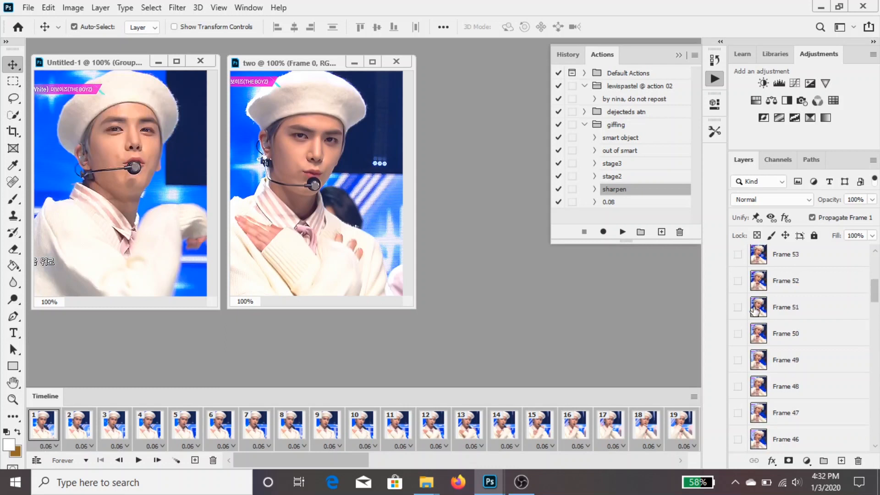
{"action": "left_click", "coordinate": [802, 257], "text": "shift"}
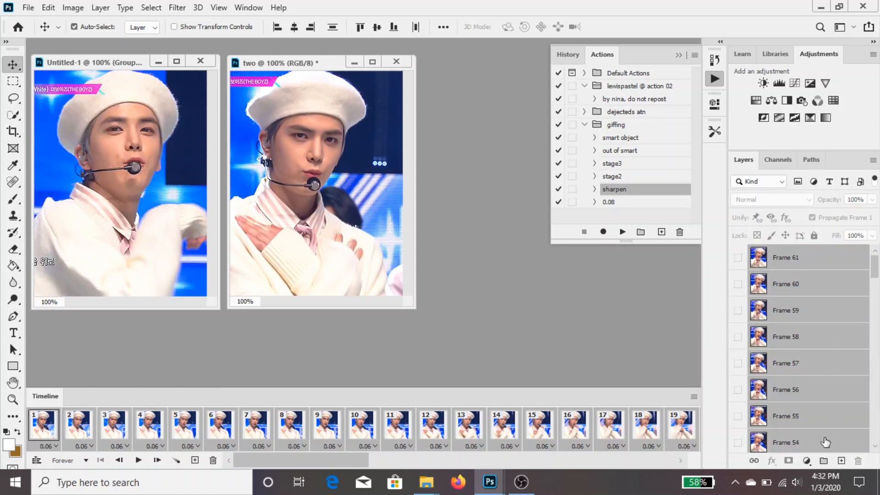
{"action": "left_click", "coordinate": [823, 461]}
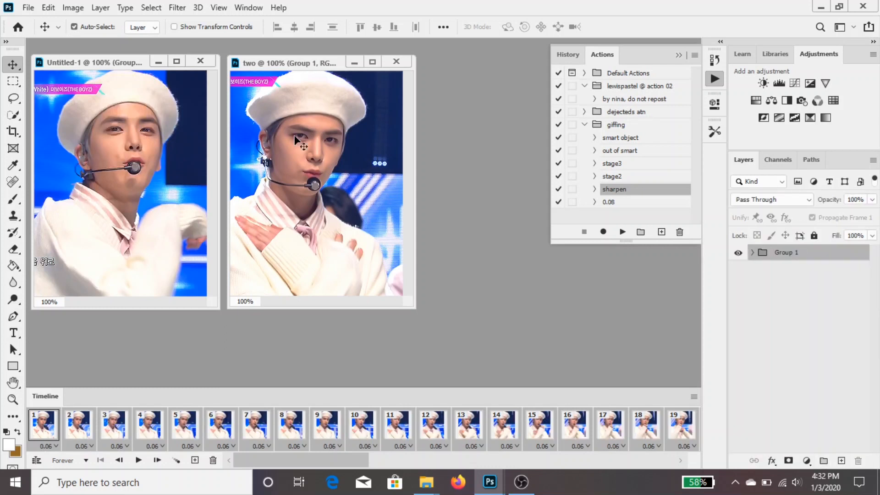
Import the next performance clip to layers from beginning to end as a frame animation
{"action": "left_click", "coordinate": [30, 7]}
{"action": "left_click", "coordinate": [213, 343]}
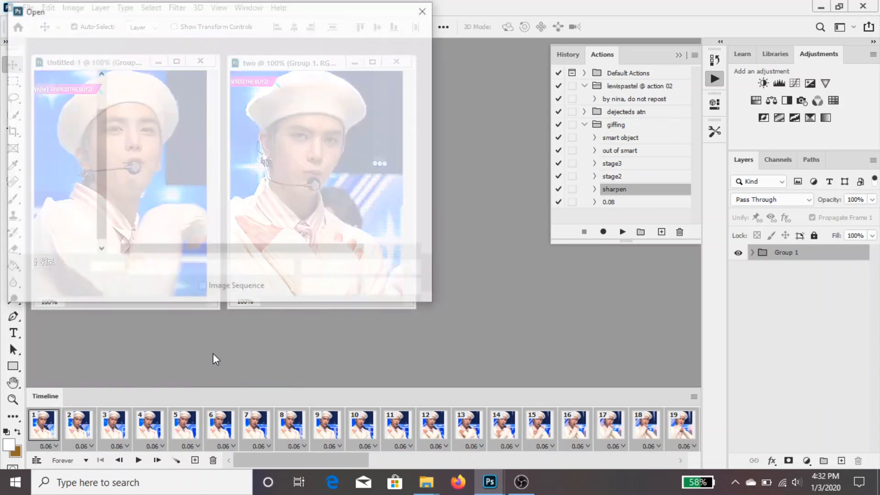
{"action": "left_click", "coordinate": [293, 217]}
{"action": "left_click", "coordinate": [330, 288]}
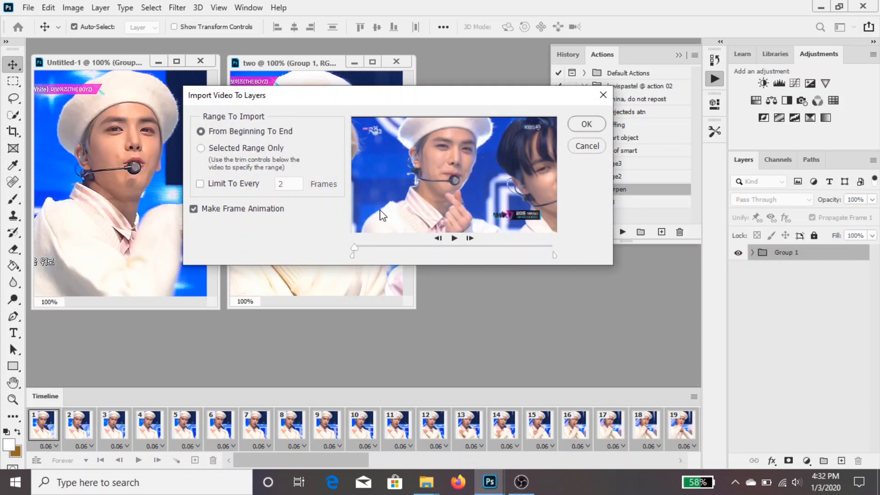
{"action": "left_click", "coordinate": [584, 124]}
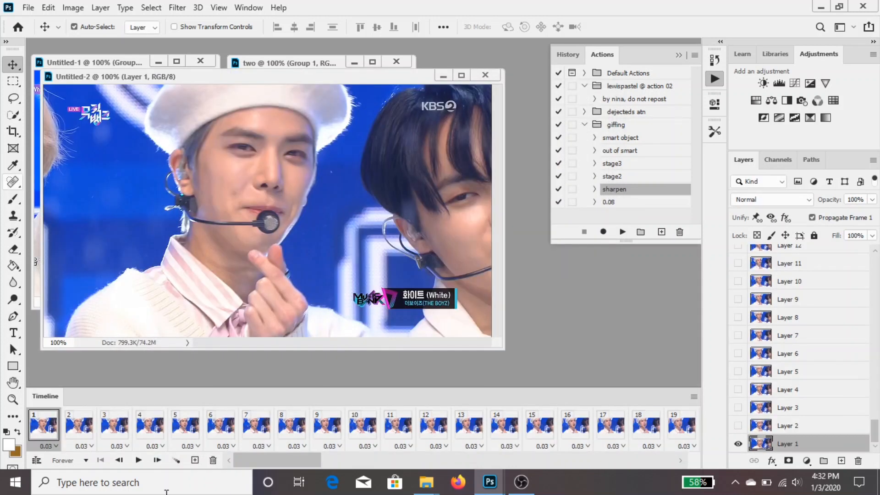
Play the imported animation to find the split point, and copy frames 50 to 95
{"action": "key", "text": "space"}
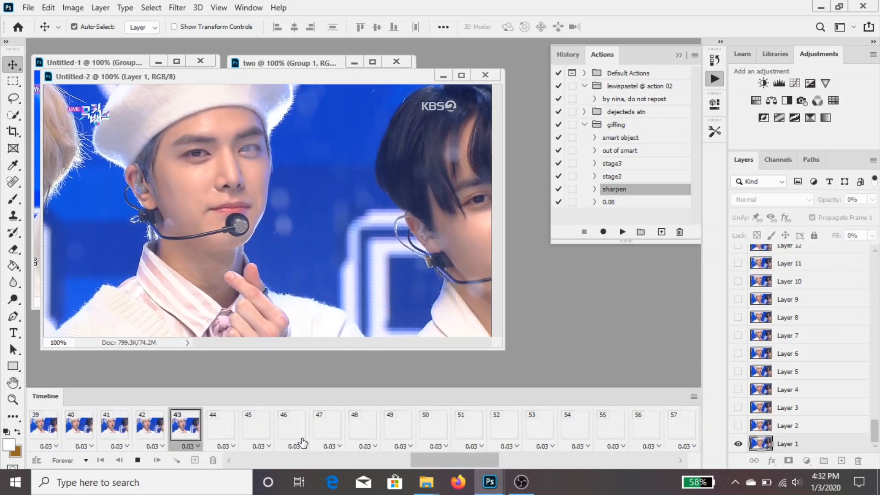
{"action": "key", "text": "space"}
{"action": "key", "text": "space"}
{"action": "key", "text": "space"}
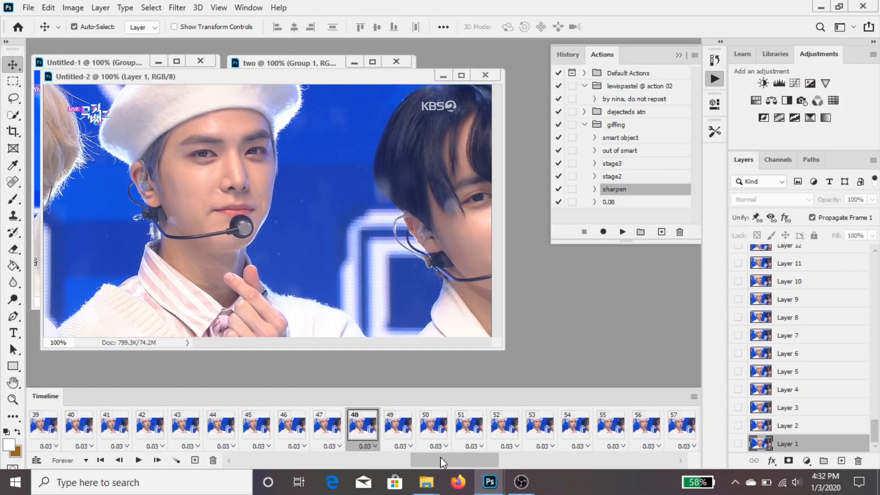
{"action": "left_click_drag", "start_coordinate": [440, 457], "coordinate": [685, 462]}
{"action": "left_click_drag", "start_coordinate": [536, 433], "coordinate": [433, 435]}
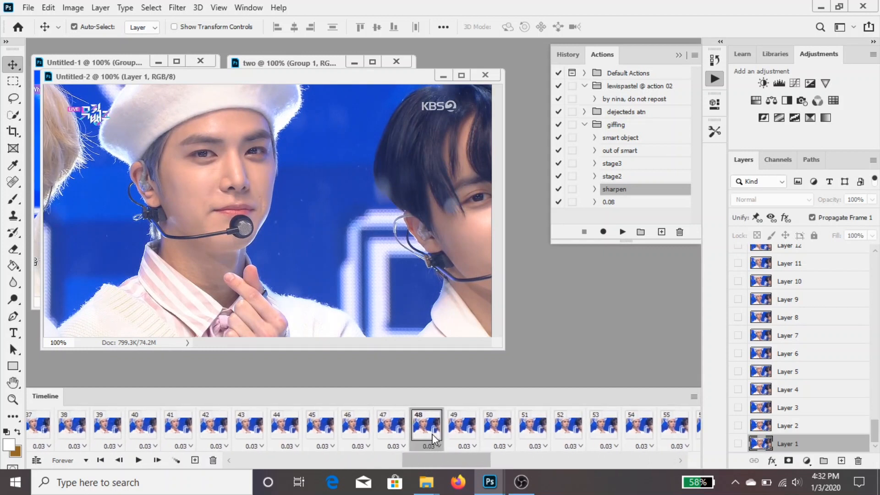
{"action": "left_click", "coordinate": [470, 439]}
{"action": "left_click", "coordinate": [502, 438]}
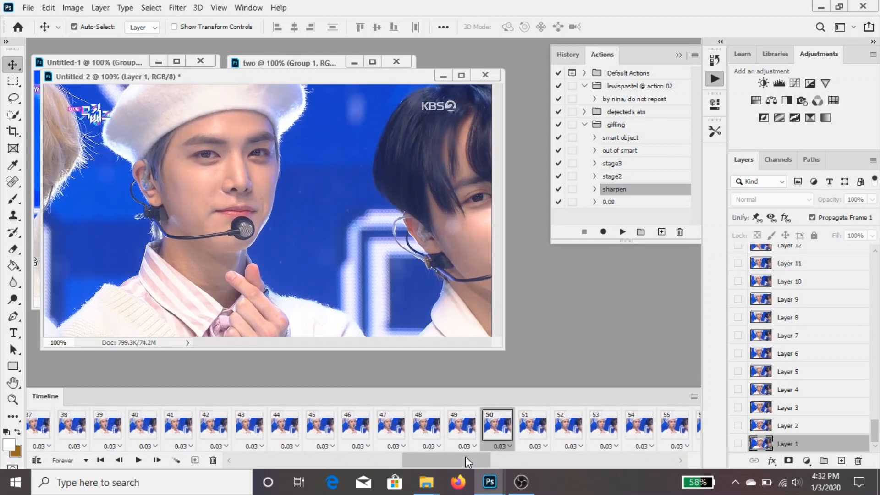
{"action": "left_click_drag", "start_coordinate": [430, 457], "coordinate": [682, 460]}
{"action": "left_click", "coordinate": [694, 397]}
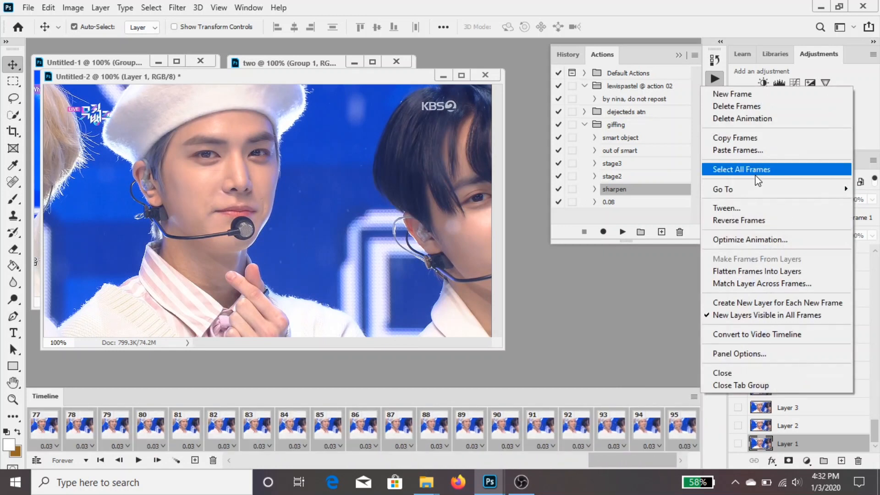
{"action": "left_click", "coordinate": [733, 137]}
Duplicate Layer 9 of Untitled-2 into a new document named four
{"action": "right_click", "coordinate": [784, 299]}
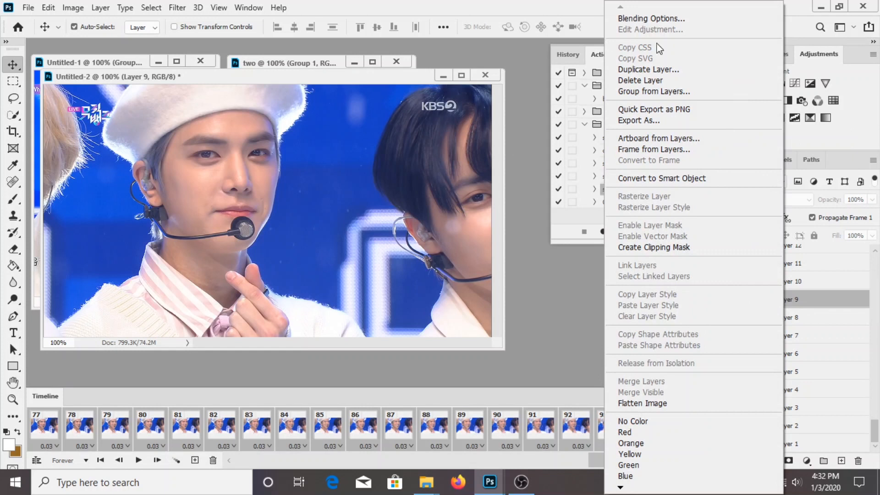
{"action": "left_click", "coordinate": [677, 67]}
{"action": "left_click", "coordinate": [374, 171]}
{"action": "left_click", "coordinate": [385, 216]}
{"action": "type", "text": "four"}
{"action": "key", "text": "Return"}
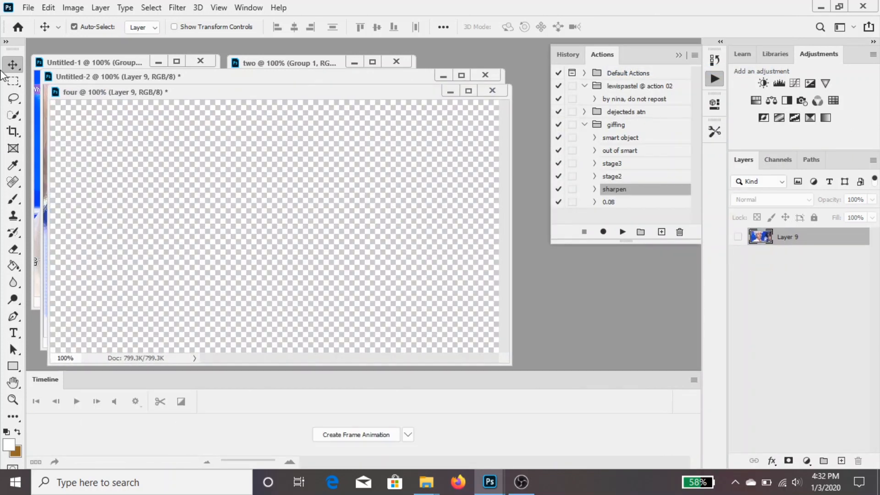
Create a frame animation in the document four and paste the copied frames into it
{"action": "left_click", "coordinate": [373, 434]}
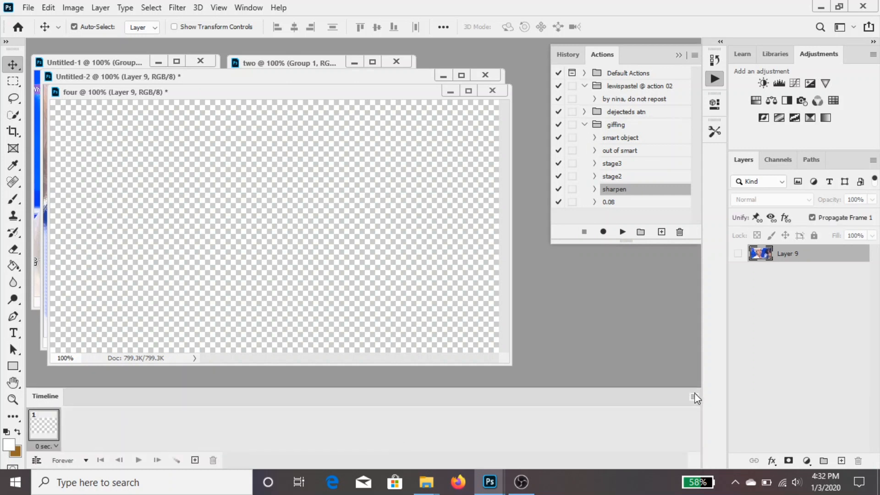
{"action": "left_click", "coordinate": [694, 397]}
{"action": "left_click", "coordinate": [719, 150]}
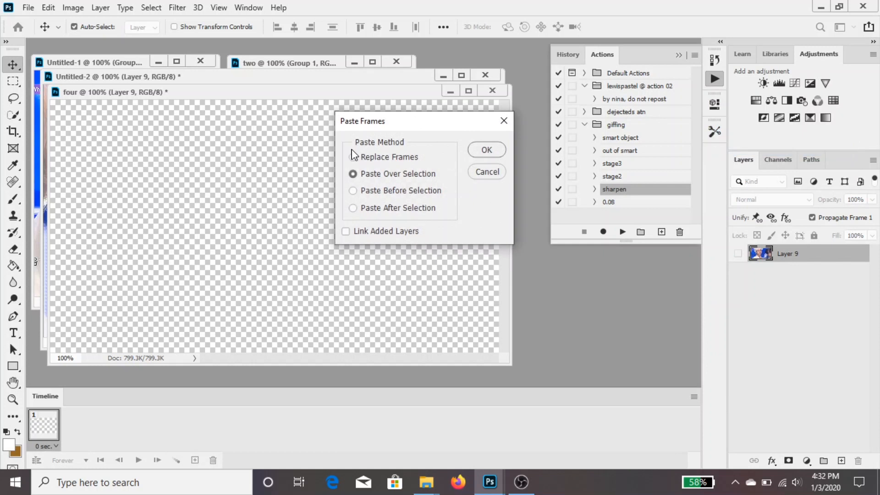
{"action": "left_click", "coordinate": [486, 151]}
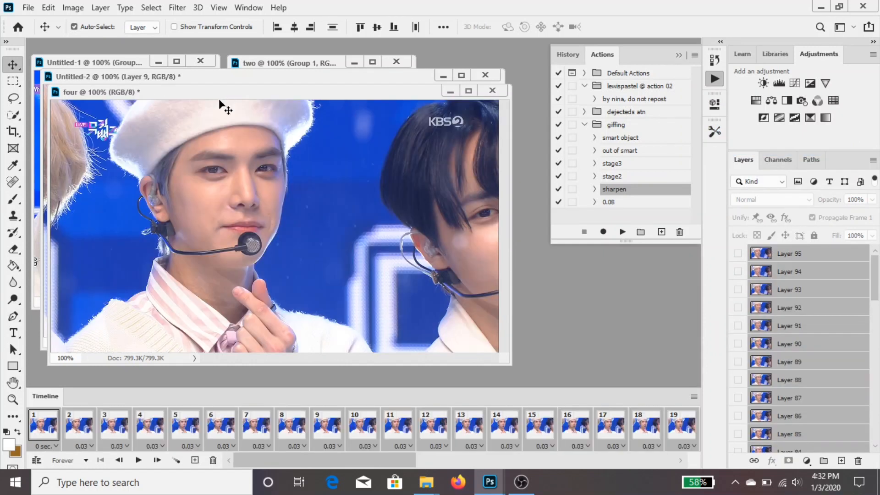
Move the document four aside, return to Untitled-2 and delete its selected frames 50 to 95
{"action": "left_click_drag", "start_coordinate": [222, 94], "coordinate": [376, 104]}
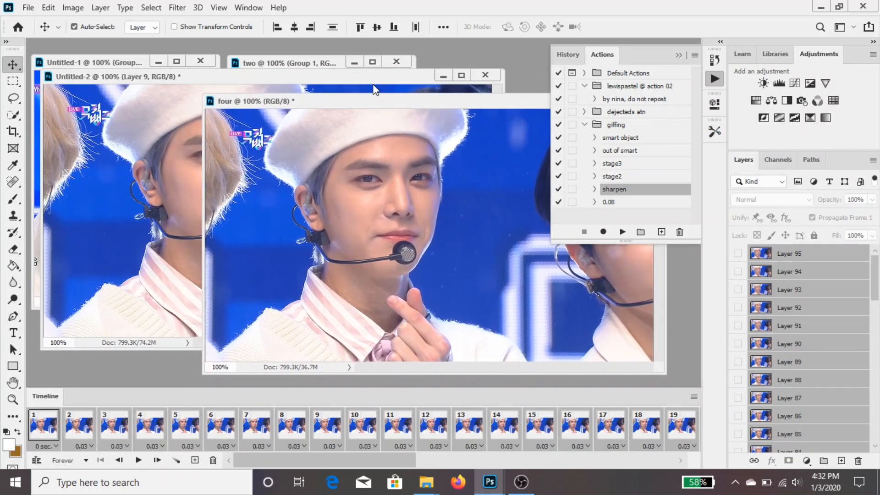
{"action": "left_click", "coordinate": [373, 79]}
{"action": "left_click", "coordinate": [213, 461]}
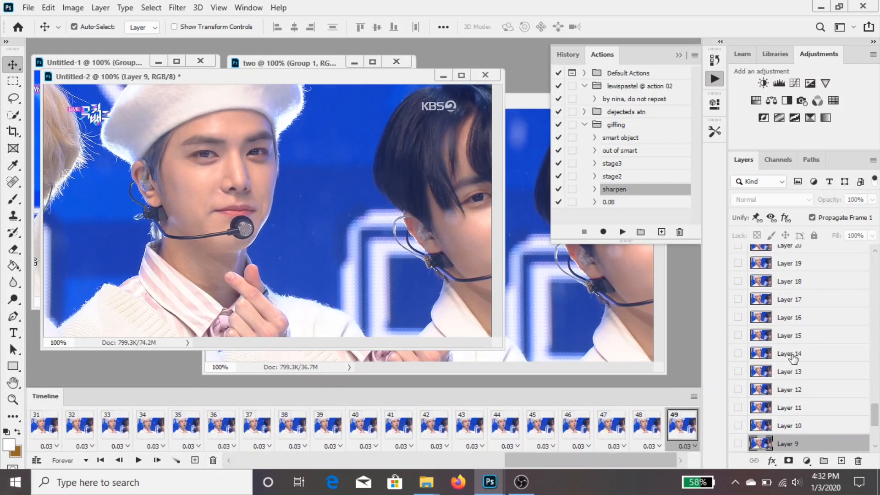
Delete Layers 50 to 95 from Untitled-2
{"action": "scroll", "coordinate": [763, 350], "scroll_direction": "up", "scroll_amount": 7}
{"action": "scroll", "coordinate": [763, 351], "scroll_direction": "up", "scroll_amount": 5}
{"action": "left_click", "coordinate": [822, 372]}
{"action": "scroll", "coordinate": [822, 321], "scroll_direction": "up", "scroll_amount": 4}
{"action": "scroll", "coordinate": [823, 303], "scroll_direction": "up", "scroll_amount": 8}
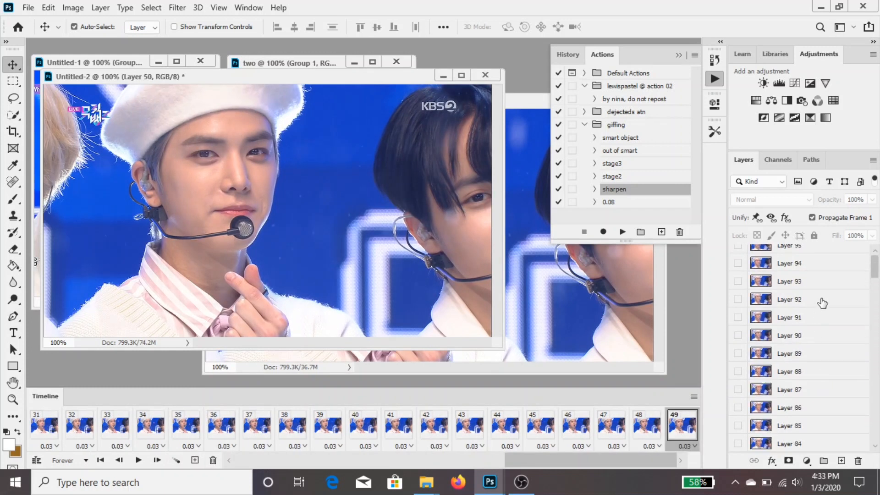
{"action": "left_click", "coordinate": [815, 251], "text": "shift"}
{"action": "key", "text": "Delete"}
Try cropping Untitled-2 from its first frame at a 268:350 ratio around the singer, check the playback, and undo the crop
{"action": "left_click", "coordinate": [135, 461]}
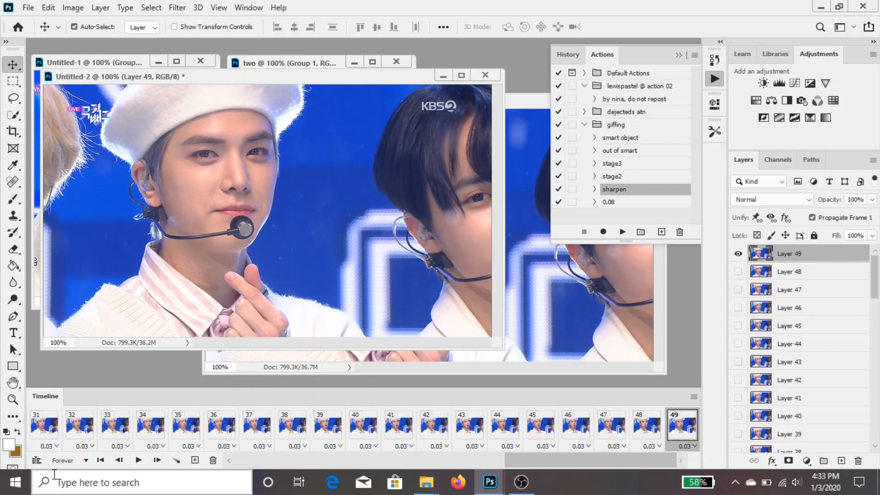
{"action": "left_click", "coordinate": [44, 426]}
{"action": "left_click", "coordinate": [13, 132]}
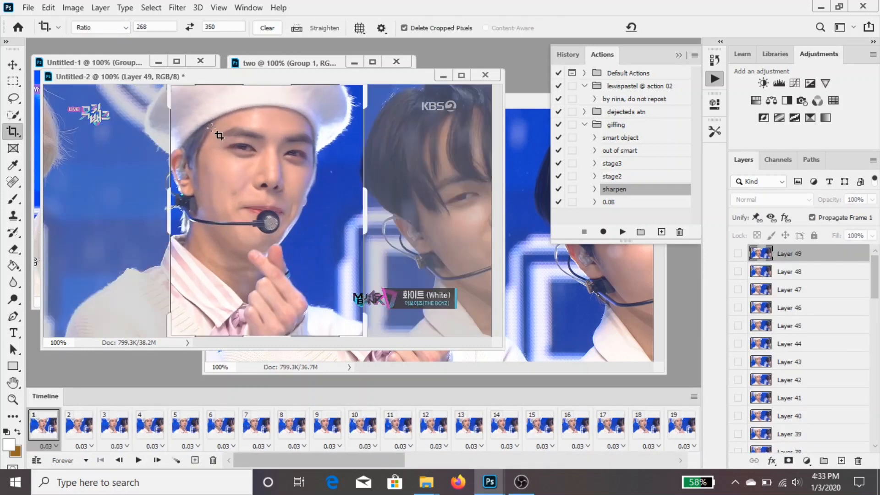
{"action": "left_click_drag", "start_coordinate": [254, 224], "coordinate": [275, 224]}
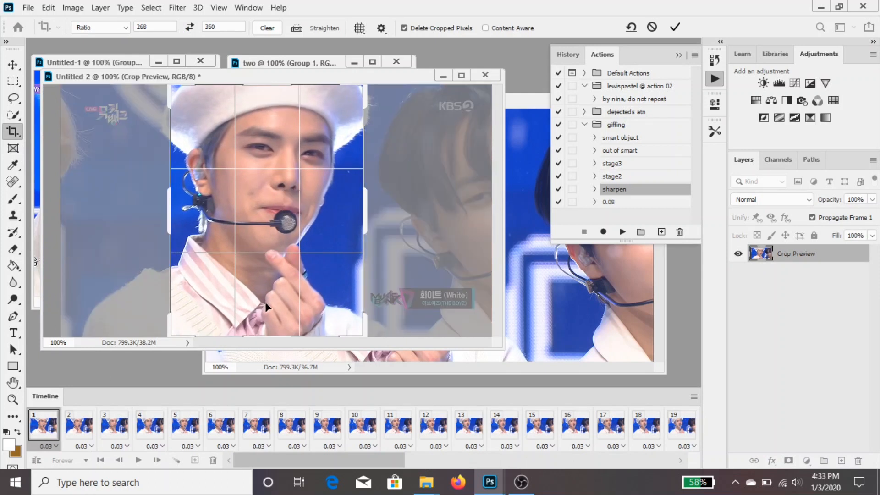
{"action": "left_click_drag", "start_coordinate": [272, 336], "coordinate": [272, 330]}
{"action": "left_click_drag", "start_coordinate": [359, 88], "coordinate": [357, 89]}
{"action": "left_click_drag", "start_coordinate": [322, 113], "coordinate": [322, 112]}
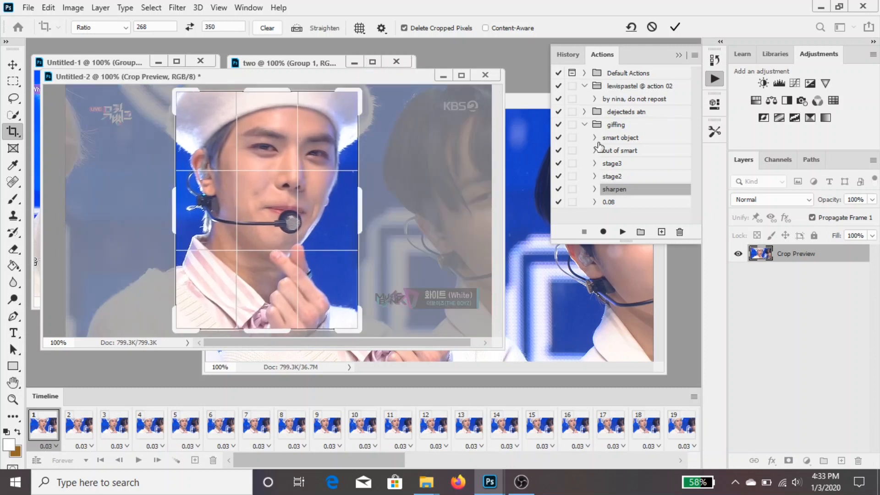
{"action": "left_click", "coordinate": [675, 27]}
{"action": "key", "text": "space"}
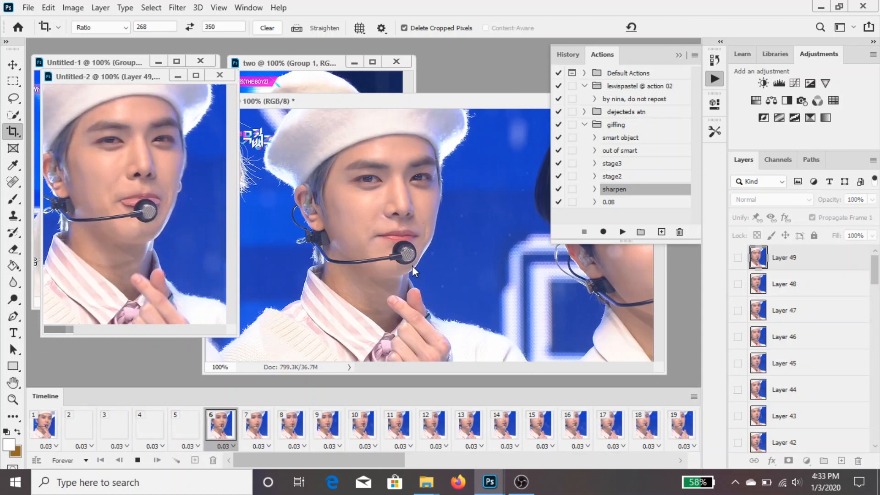
{"action": "key", "text": "ctrl+z"}
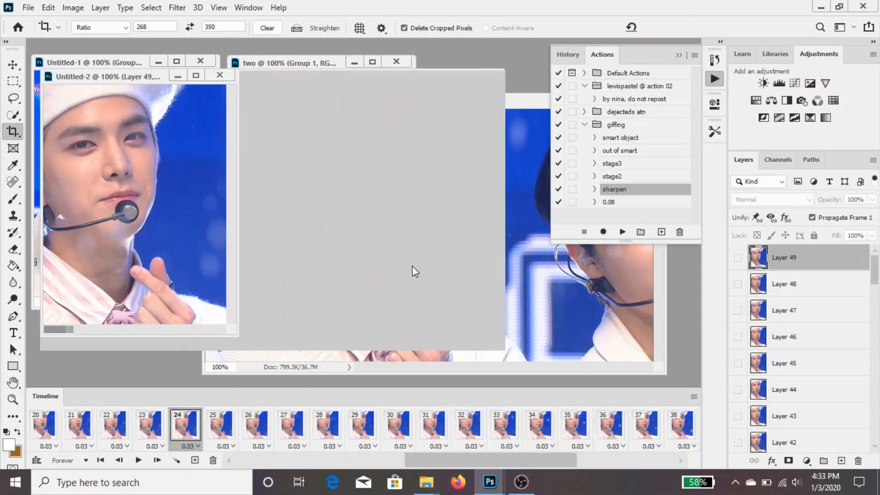
Try a slightly tighter 268:350 crop of Untitled-2 with the image shifted sideways, play it, and undo it
{"action": "left_click", "coordinate": [260, 211]}
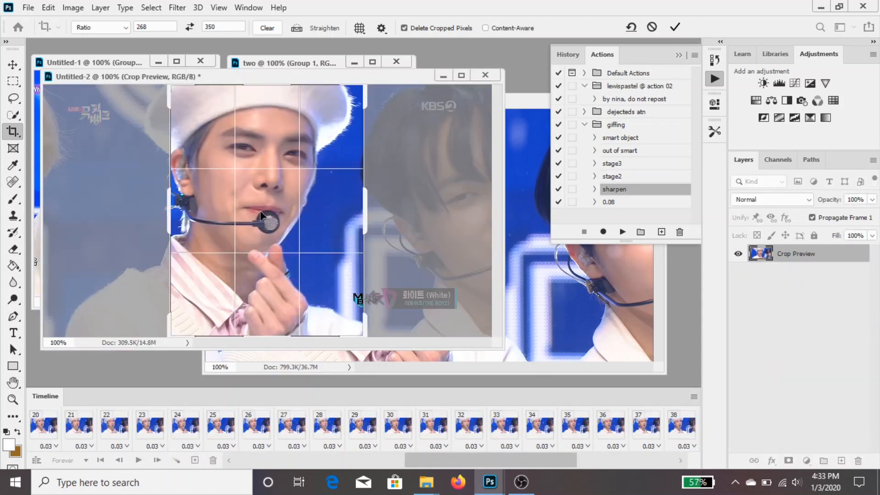
{"action": "left_click_drag", "start_coordinate": [266, 211], "coordinate": [280, 211]}
{"action": "left_click_drag", "start_coordinate": [362, 336], "coordinate": [356, 329]}
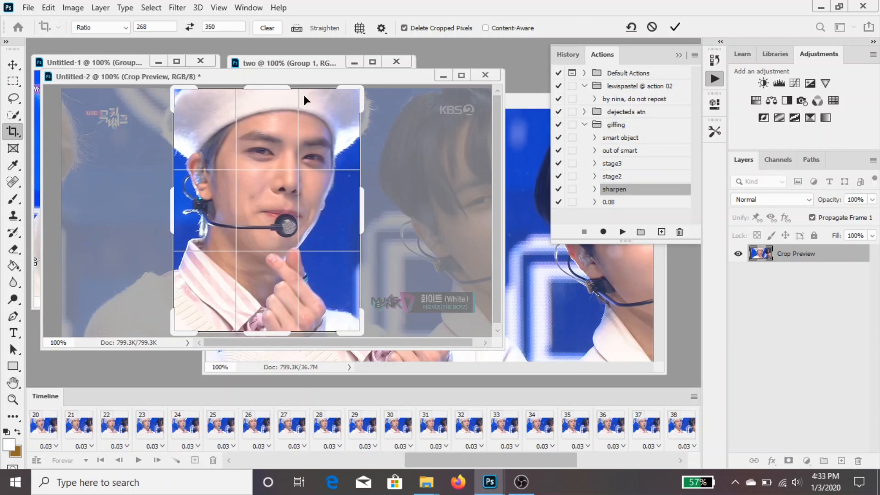
{"action": "left_click_drag", "start_coordinate": [172, 87], "coordinate": [198, 103]}
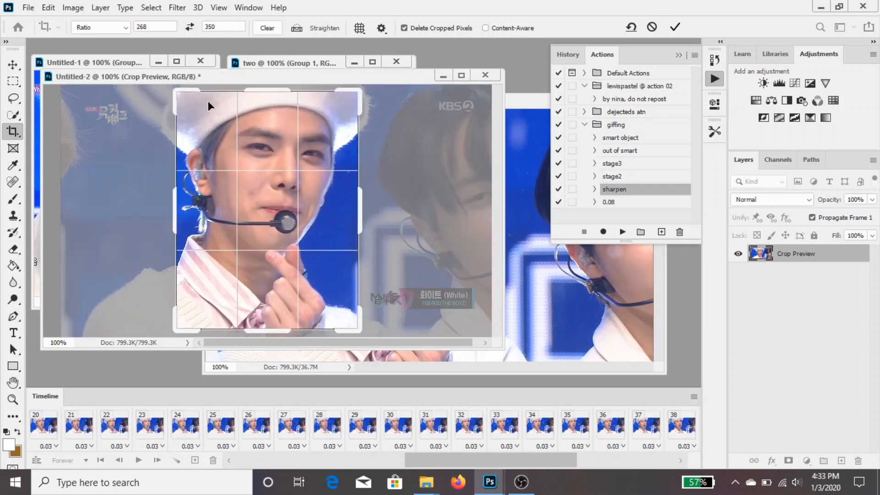
{"action": "left_click", "coordinate": [675, 27]}
{"action": "key", "text": "space"}
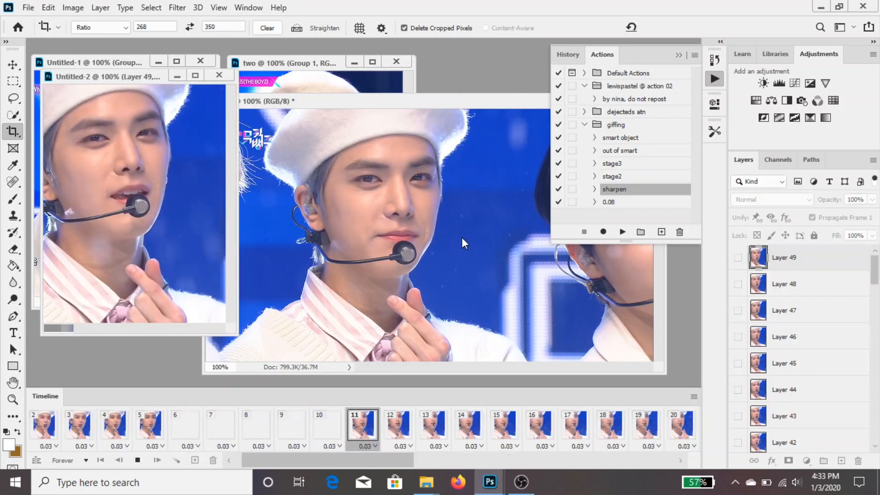
{"action": "key", "text": "space"}
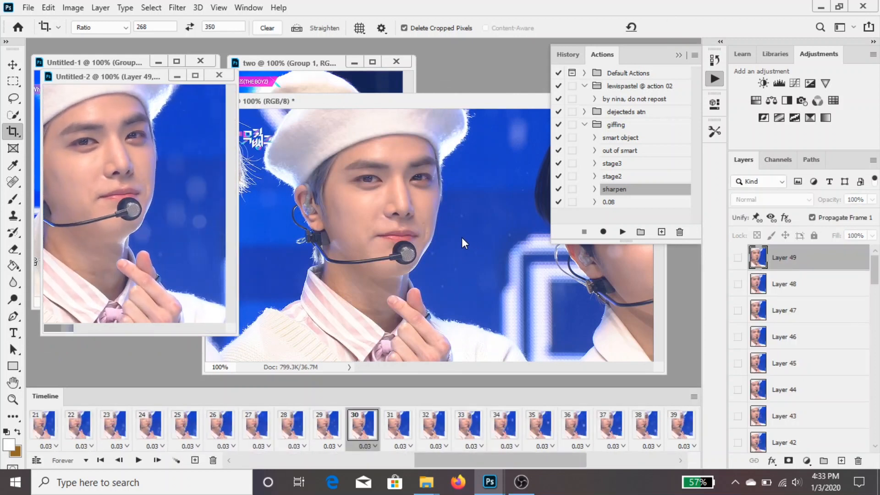
{"action": "key", "text": "ctrl+z"}
Crop Untitled-2 at 268:350 around the beret, face and hand, check the playback, and resize the image to 268 × 350 px
{"action": "left_click", "coordinate": [412, 446]}
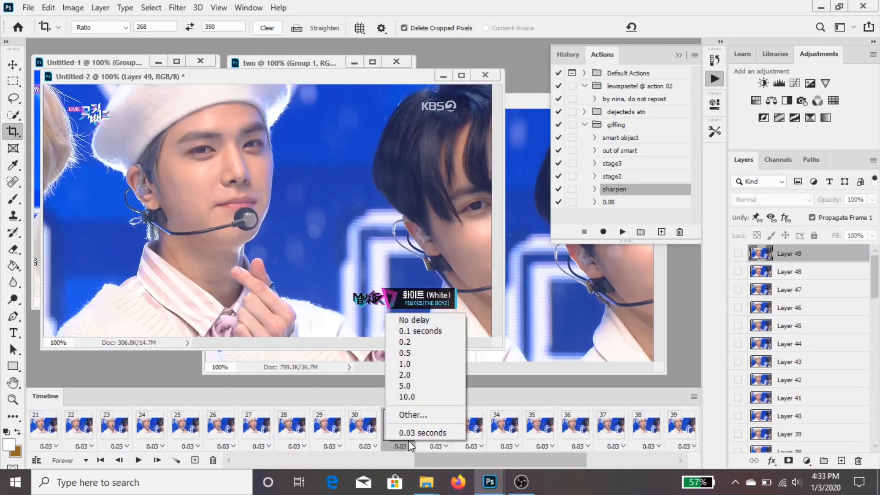
{"action": "left_click", "coordinate": [268, 252]}
{"action": "left_click_drag", "start_coordinate": [270, 232], "coordinate": [323, 232]}
{"action": "left_click_drag", "start_coordinate": [366, 89], "coordinate": [361, 87]}
{"action": "left_click_drag", "start_coordinate": [362, 334], "coordinate": [347, 290]}
{"action": "left_click_drag", "start_coordinate": [354, 97], "coordinate": [357, 96]}
{"action": "left_click", "coordinate": [674, 27]}
{"action": "key", "text": "space"}
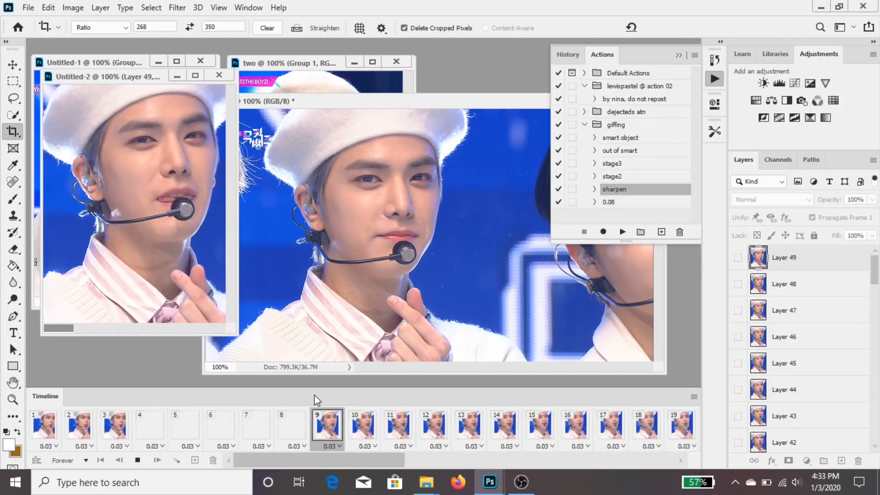
{"action": "key", "text": "space"}
{"action": "key", "text": "ctrl+alt+i"}
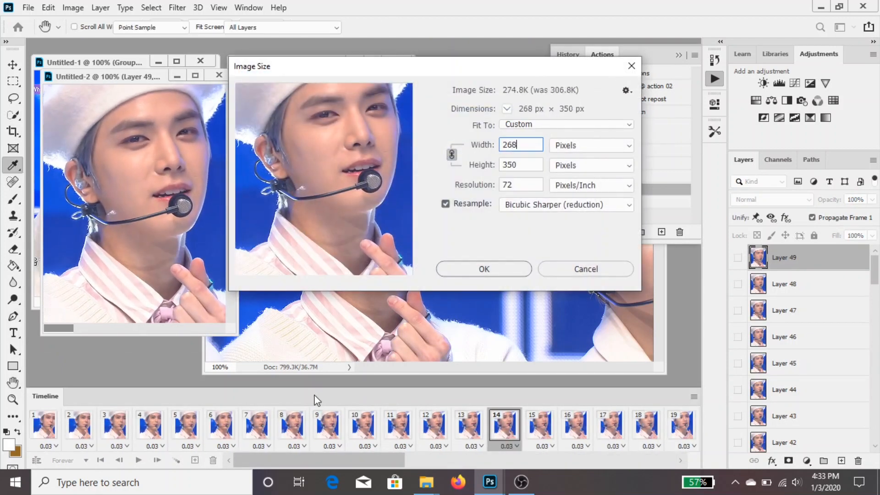
{"action": "key", "text": "Return"}
Crop the document four at a 268:350 ratio around the singer's face and hand, and resize it to match Untitled-2
{"action": "left_click", "coordinate": [389, 255]}
{"action": "left_click_drag", "start_coordinate": [388, 251], "coordinate": [443, 239]}
{"action": "left_click_drag", "start_coordinate": [529, 361], "coordinate": [527, 348]}
{"action": "left_click_drag", "start_coordinate": [336, 112], "coordinate": [339, 116]}
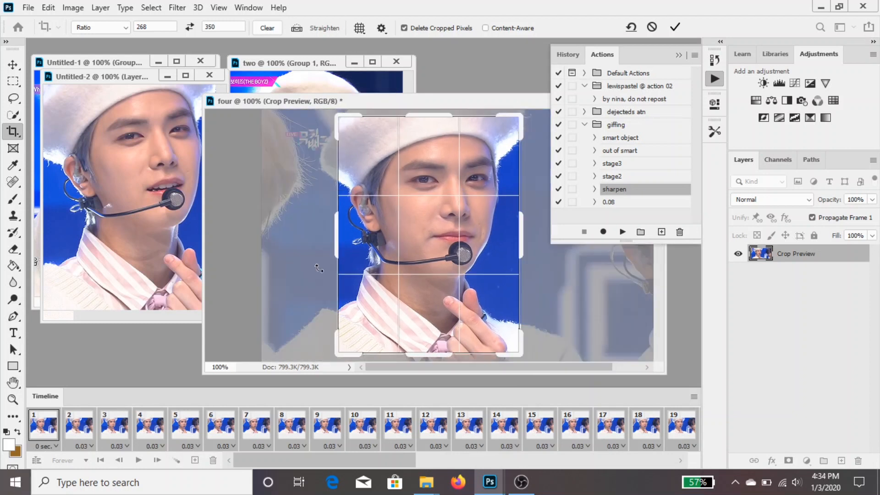
{"action": "left_click", "coordinate": [681, 27]}
{"action": "key", "text": "ctrl+alt+i"}
{"action": "key", "text": "Return"}
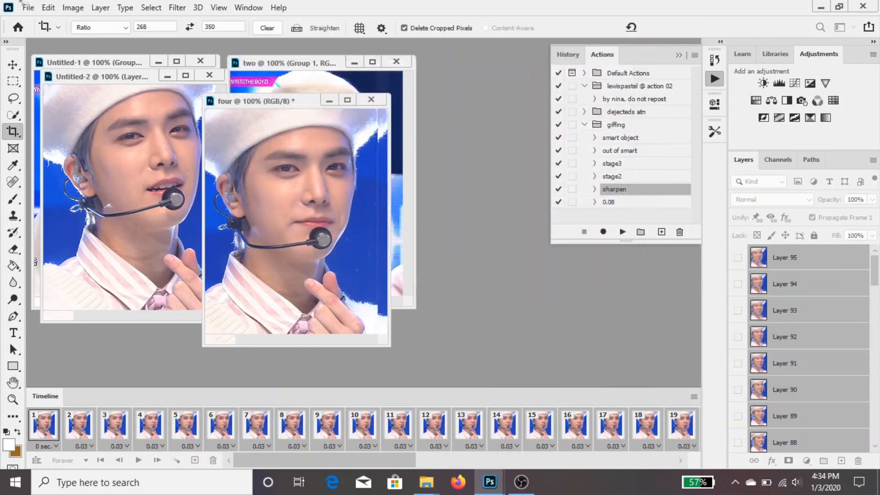
Select Layers 50 to 95 in the document four and run the giffing actions smart object, out of smart and sharpen
{"action": "key", "text": "v"}
{"action": "scroll", "coordinate": [833, 302], "scroll_direction": "down", "scroll_amount": 15}
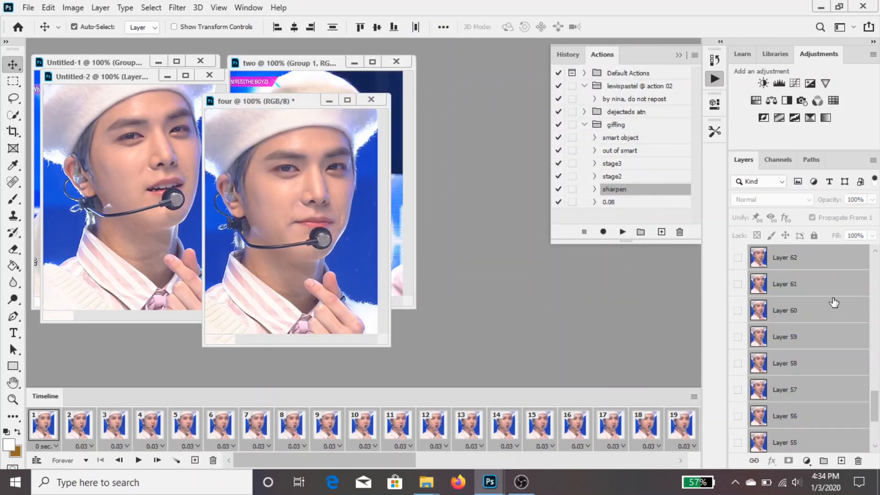
{"action": "left_click", "coordinate": [810, 438]}
{"action": "scroll", "coordinate": [819, 406], "scroll_direction": "up", "scroll_amount": 15}
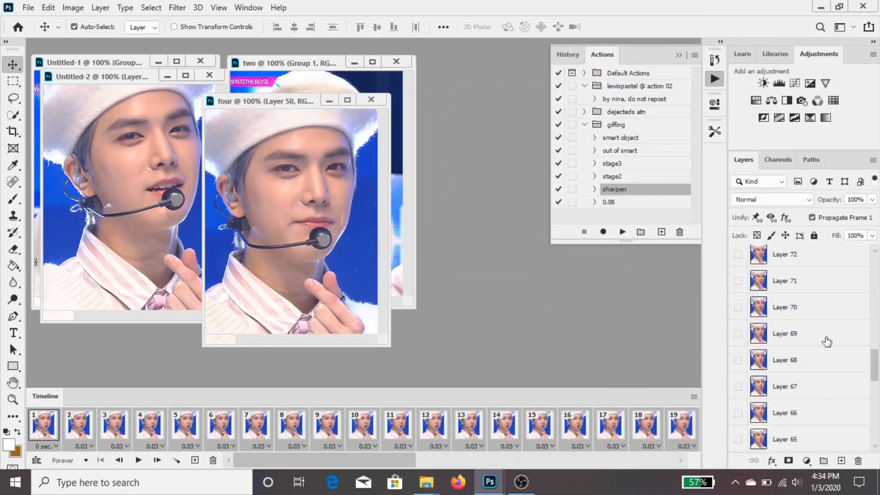
{"action": "left_click", "coordinate": [808, 257], "text": "shift"}
{"action": "left_click", "coordinate": [620, 138]}
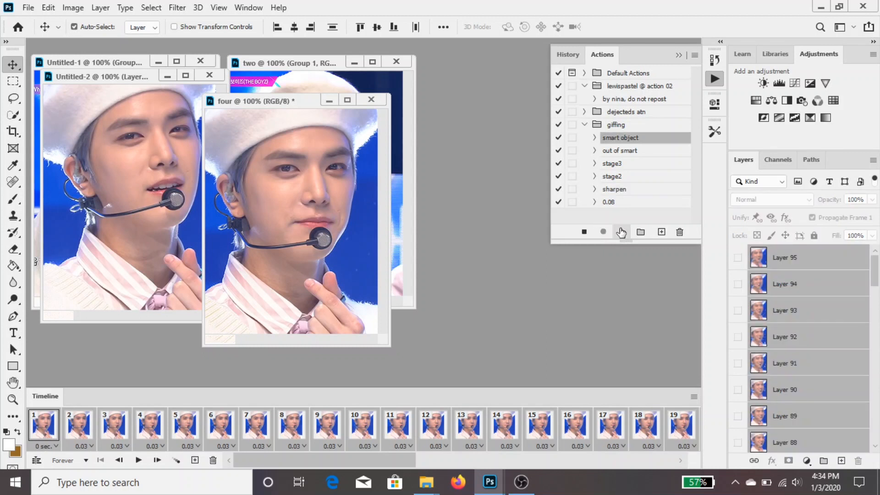
{"action": "left_click", "coordinate": [621, 232]}
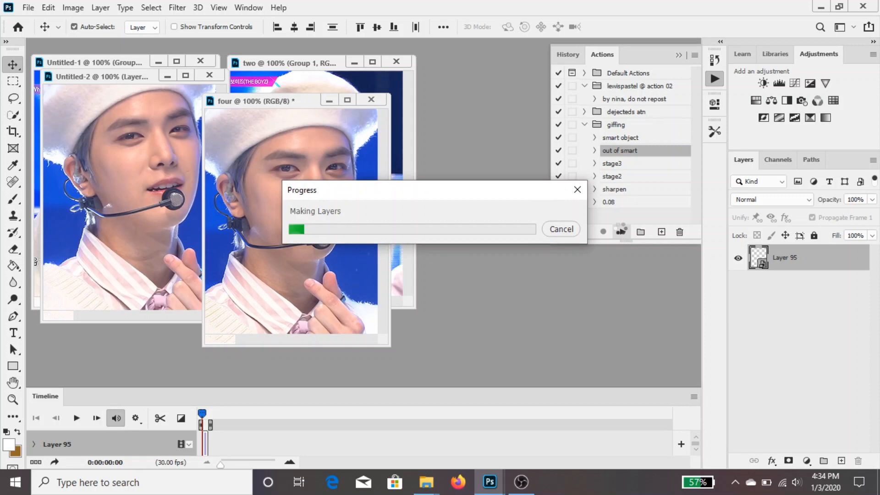
Group all frame layers of the document four and move its window aside
{"action": "scroll", "coordinate": [820, 384], "scroll_direction": "up", "scroll_amount": 15}
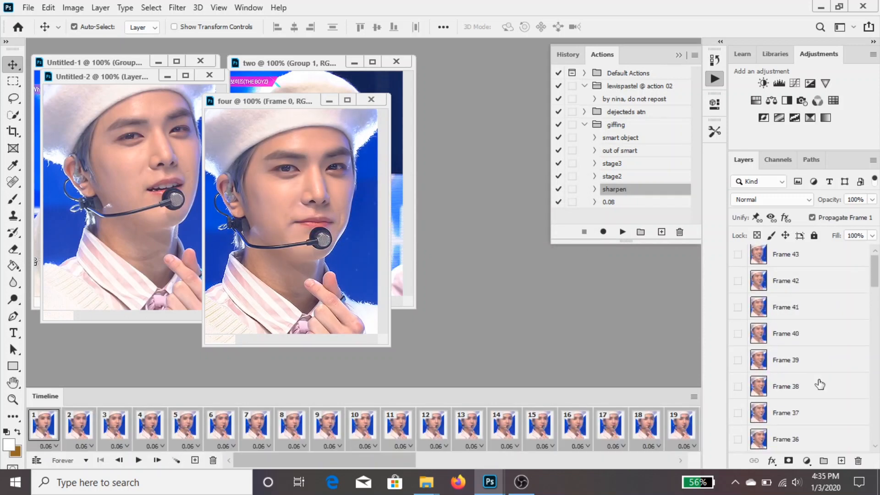
{"action": "key", "text": "ctrl+alt+a"}
{"action": "left_click", "coordinate": [823, 460]}
{"action": "left_click_drag", "start_coordinate": [284, 101], "coordinate": [582, 77]}
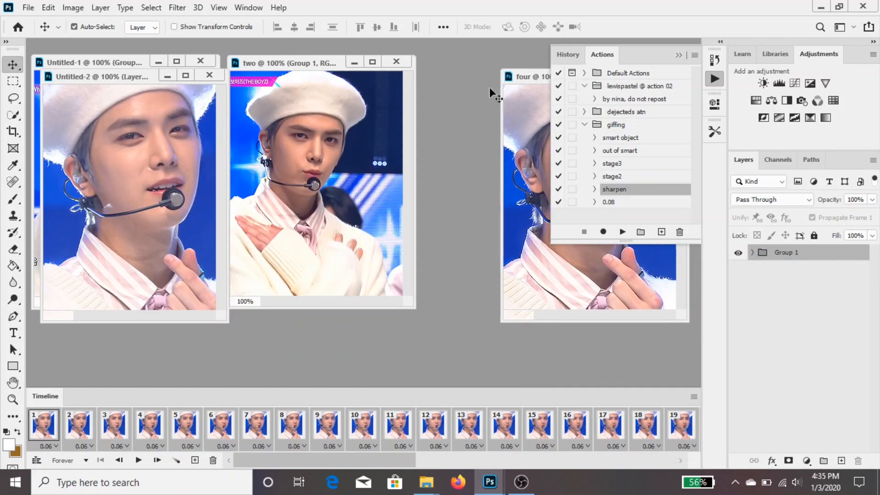
Select all layers of Untitled-2 with its first frame active, group them, and move the window aside
{"action": "left_click", "coordinate": [121, 87]}
{"action": "scroll", "coordinate": [775, 390], "scroll_direction": "down", "scroll_amount": 15}
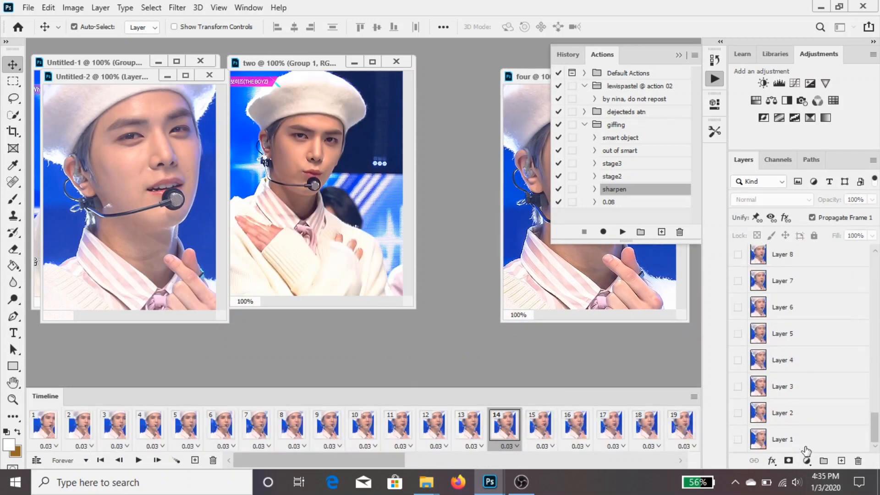
{"action": "left_click", "coordinate": [808, 447], "text": "shift"}
{"action": "left_click", "coordinate": [41, 435]}
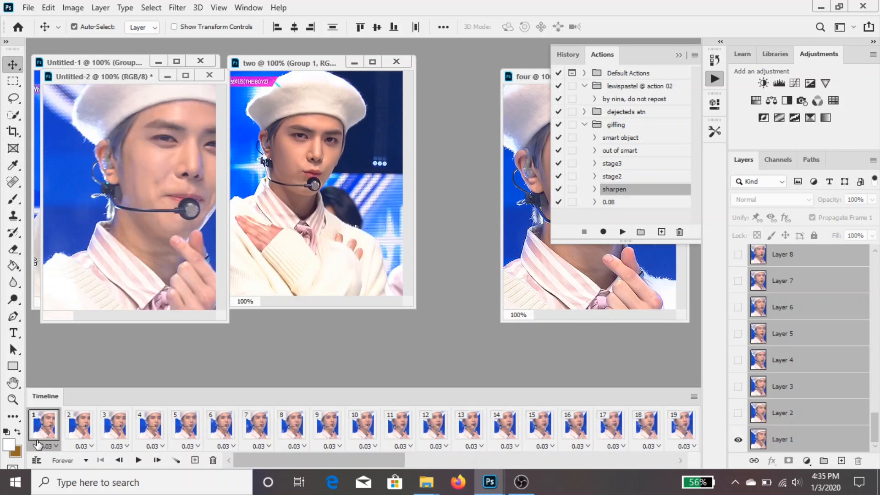
{"action": "left_click", "coordinate": [823, 461]}
{"action": "left_click_drag", "start_coordinate": [131, 79], "coordinate": [416, 102]}
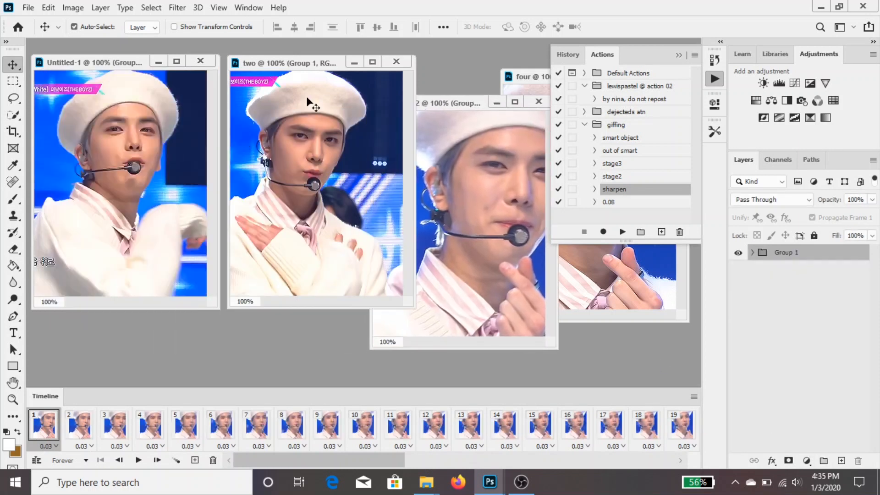
In the document two, create a new group above Group 1 and add a Curves adjustment layer inside it
{"action": "left_click", "coordinate": [308, 66]}
{"action": "left_click_drag", "start_coordinate": [308, 67], "coordinate": [293, 73]}
{"action": "left_click", "coordinate": [824, 461]}
{"action": "left_click", "coordinate": [794, 83]}
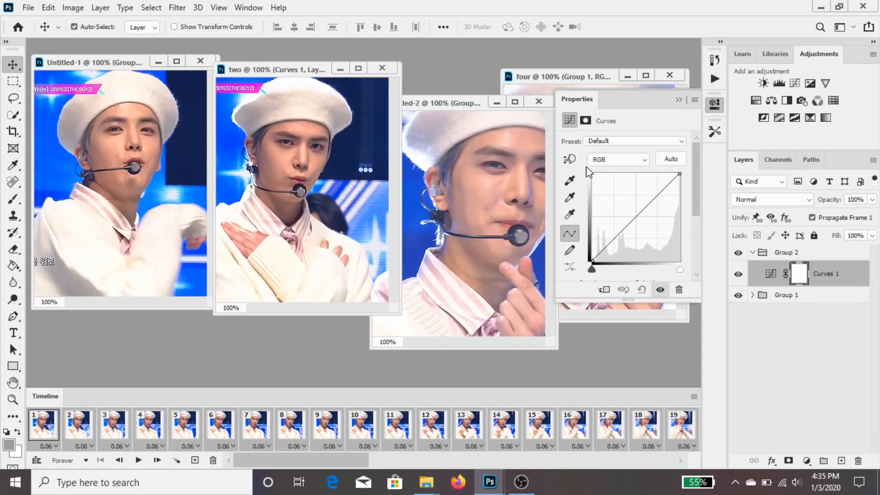
Try setting the Curves black point from the dark hair below the beret, and try the default automatic correction
{"action": "left_click", "coordinate": [569, 180]}
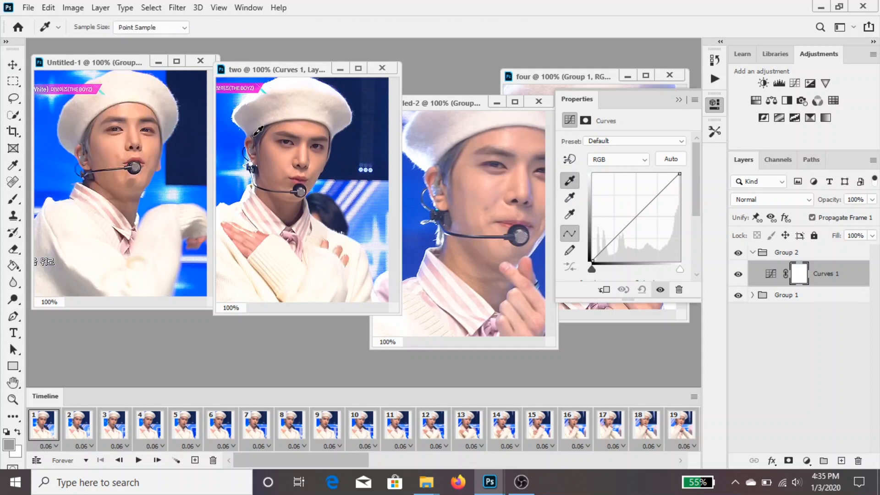
{"action": "left_click", "coordinate": [255, 135]}
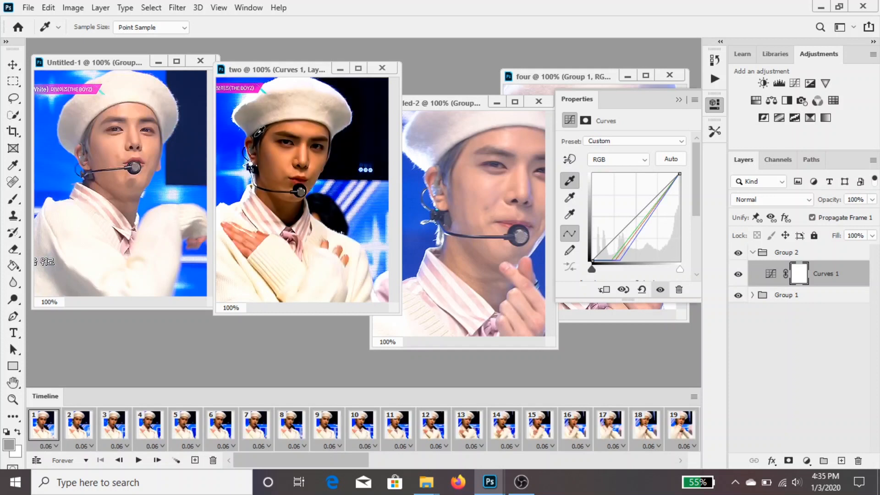
{"action": "left_click", "coordinate": [683, 161]}
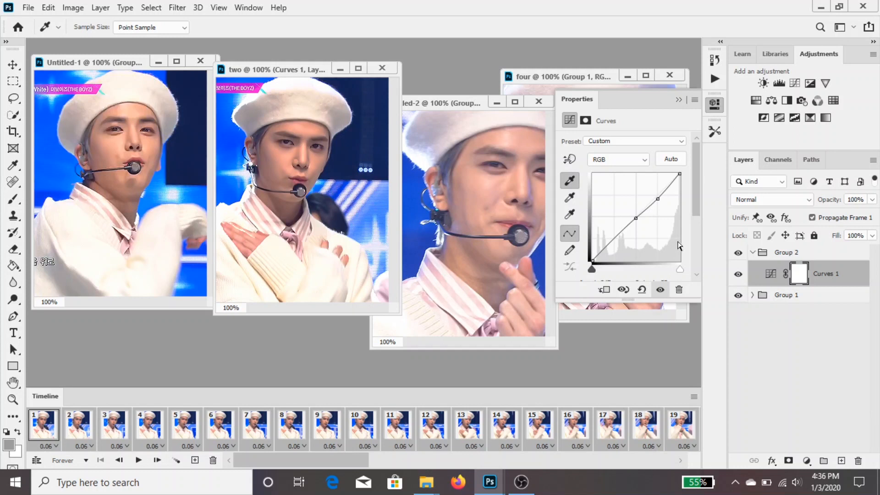
Apply automatic colour correction to the Curves layer using the Find Dark & Light Colors algorithm
{"action": "left_click", "coordinate": [682, 158], "text": "alt"}
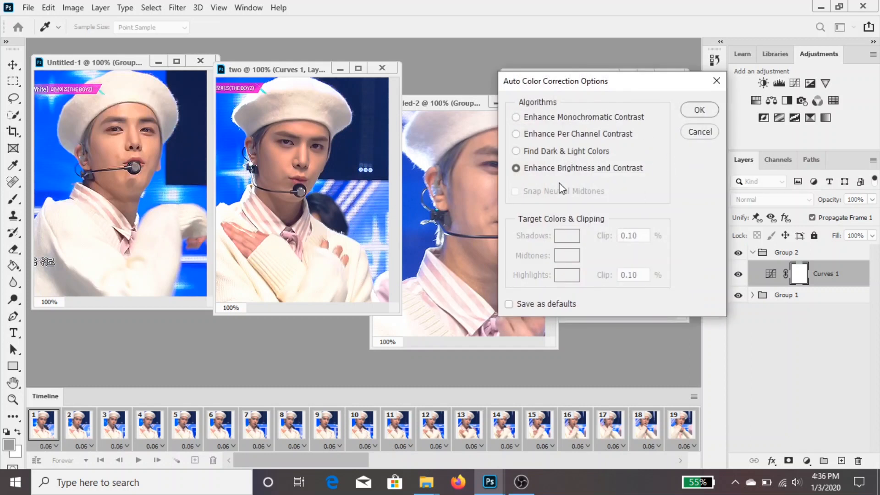
{"action": "left_click", "coordinate": [591, 154]}
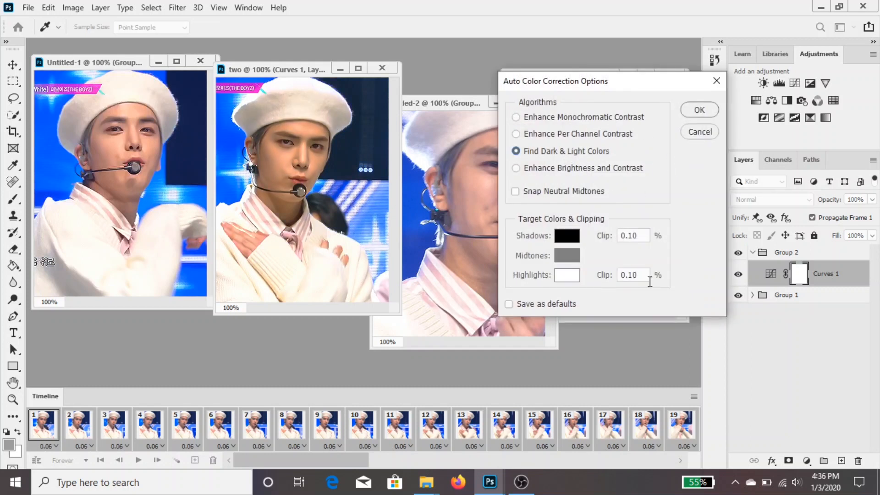
{"action": "left_click", "coordinate": [575, 169]}
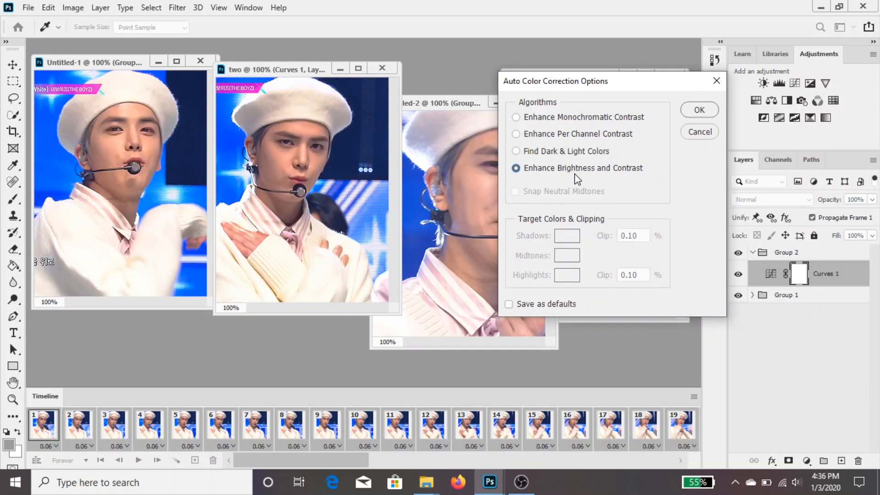
{"action": "left_click", "coordinate": [584, 154]}
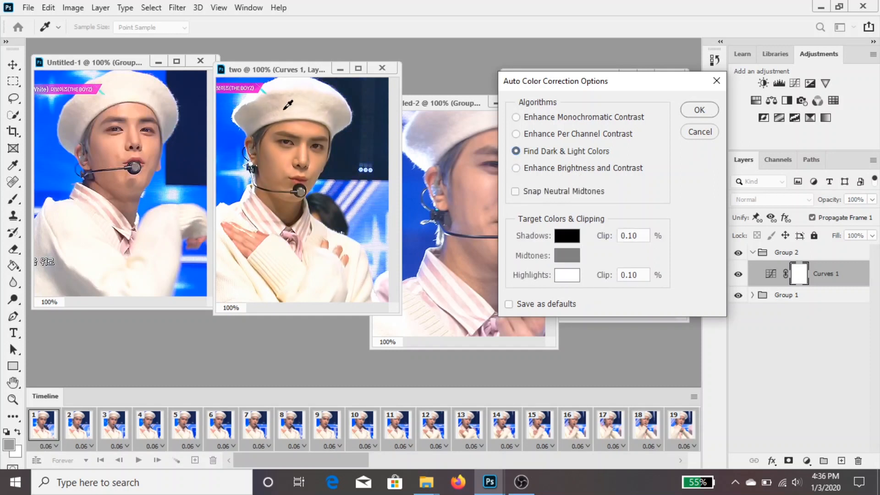
{"action": "left_click", "coordinate": [714, 111]}
{"action": "left_click", "coordinate": [12, 67]}
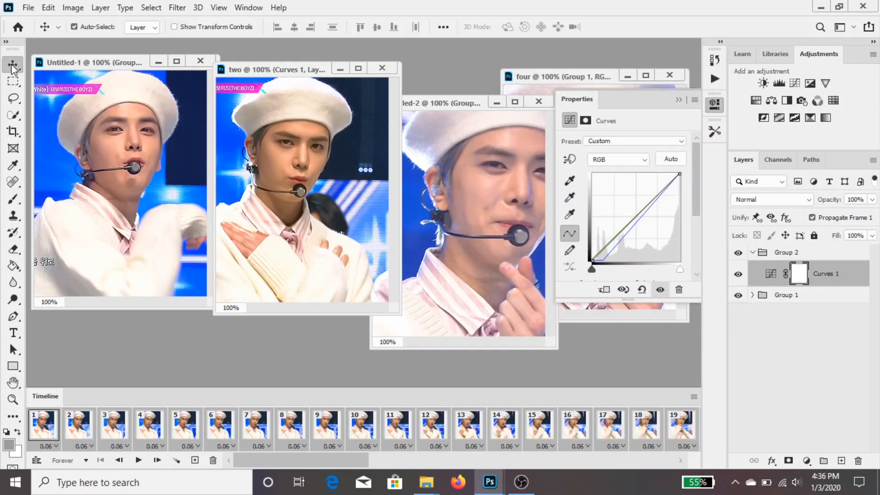
Add a Selective Color layer above Curves 1, set Reds to cyan -23% and black +14%, and increase the black in Blacks
{"action": "left_click", "coordinate": [809, 118]}
{"action": "left_click_drag", "start_coordinate": [623, 183], "coordinate": [613, 182]}
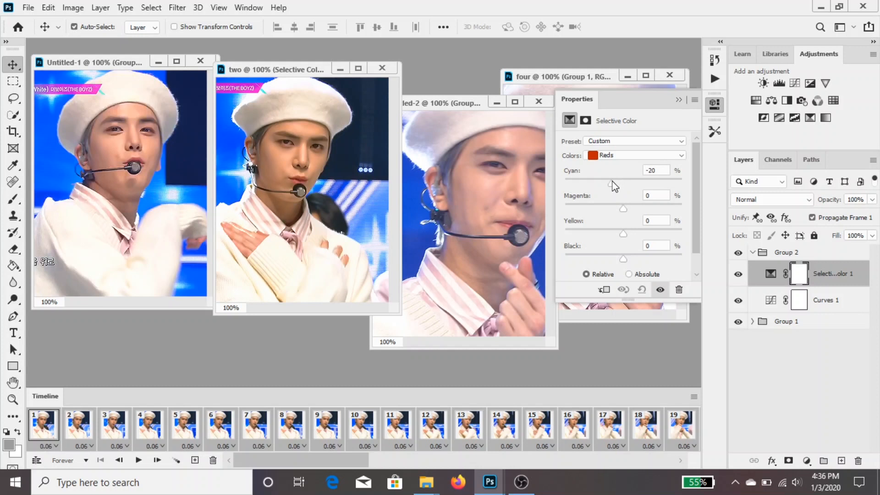
{"action": "left_click", "coordinate": [630, 259]}
{"action": "left_click", "coordinate": [624, 156]}
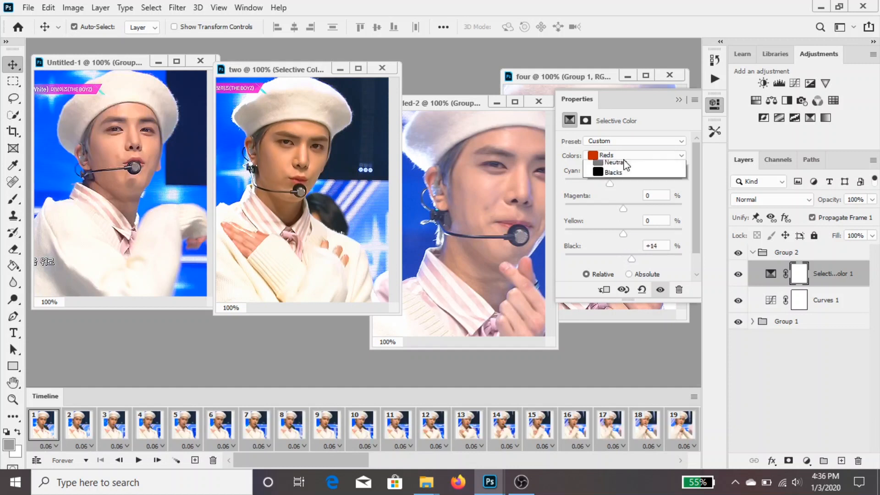
{"action": "left_click", "coordinate": [629, 252]}
{"action": "left_click_drag", "start_coordinate": [633, 266], "coordinate": [642, 260]}
Try lowering the black in the Selective Color layer's Neutrals to -34%, and restore it to 0
{"action": "left_click", "coordinate": [628, 156]}
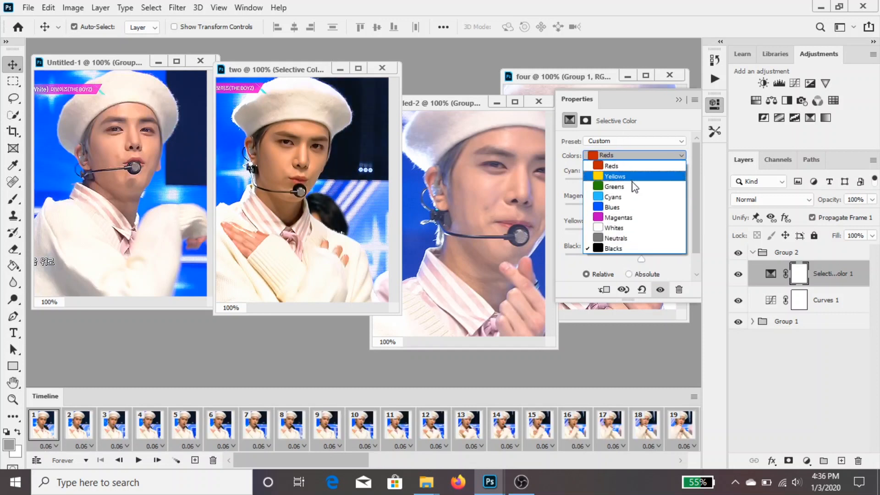
{"action": "left_click", "coordinate": [640, 238]}
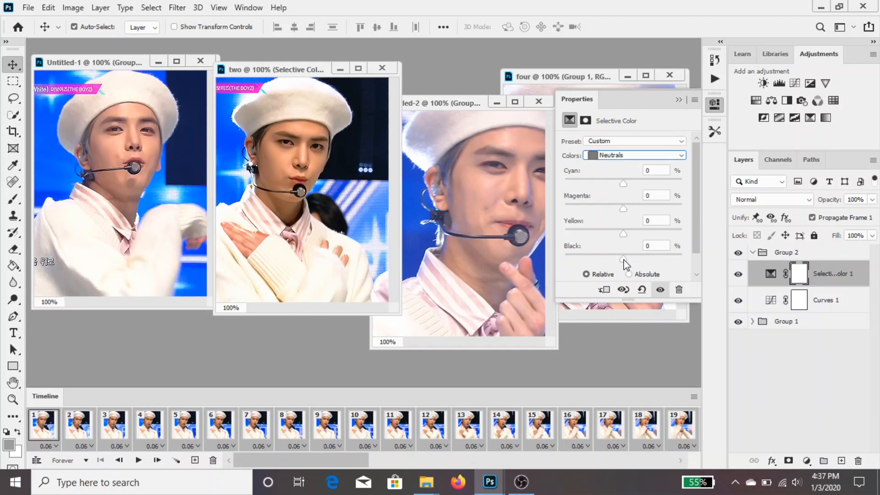
{"action": "left_click_drag", "start_coordinate": [624, 260], "coordinate": [603, 260]}
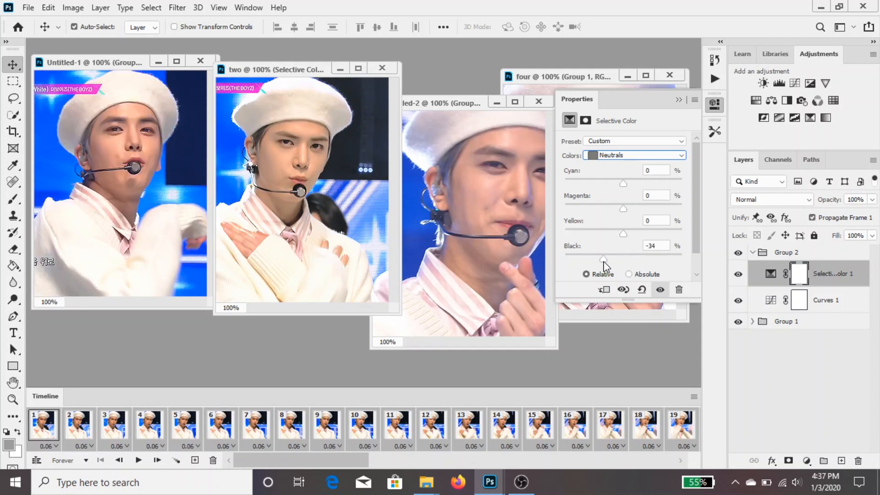
{"action": "left_click_drag", "start_coordinate": [604, 263], "coordinate": [624, 258]}
{"action": "type", "text": "0"}
Increase the black in the Selective Color layer's Whites, and return to its Reds
{"action": "left_click", "coordinate": [658, 156]}
{"action": "left_click", "coordinate": [642, 221]}
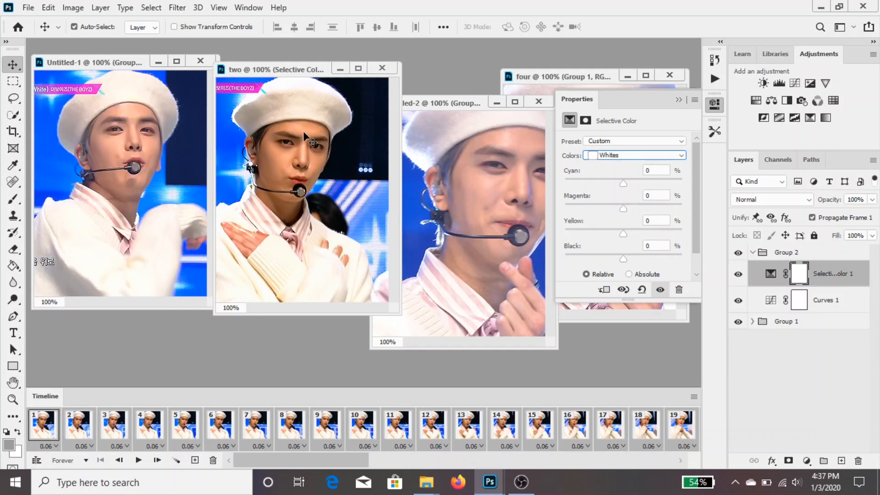
{"action": "left_click", "coordinate": [635, 259]}
{"action": "left_click", "coordinate": [639, 155]}
{"action": "left_click", "coordinate": [638, 161]}
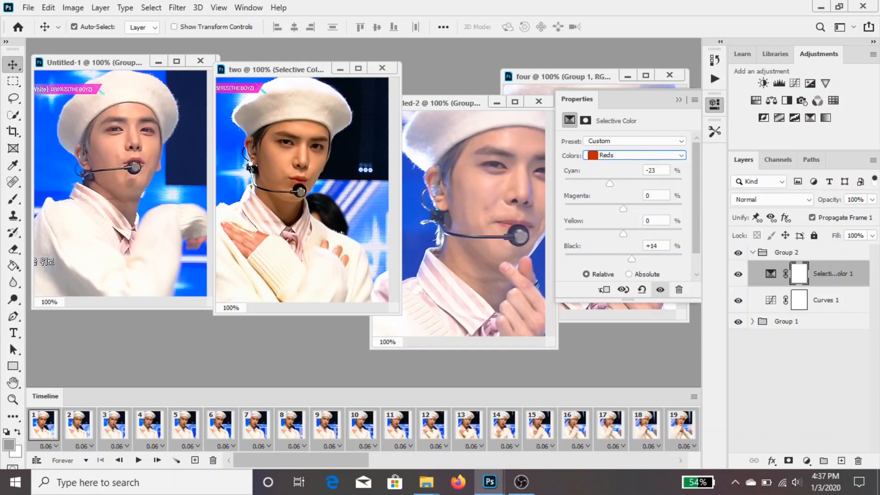
Add a Channel Mixer layer and set its Blue output channel to blue +45%, green +50% and red -4%
{"action": "left_click", "coordinate": [817, 101]}
{"action": "left_click", "coordinate": [664, 158]}
{"action": "left_click", "coordinate": [679, 190]}
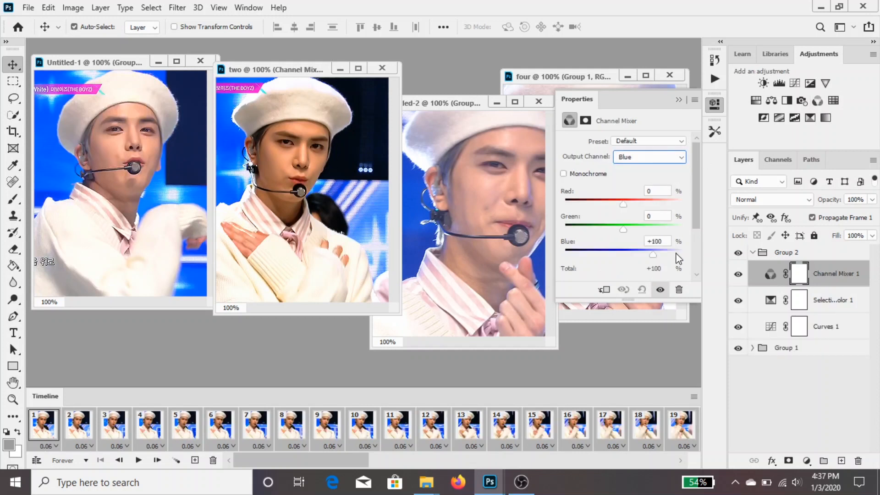
{"action": "left_click", "coordinate": [672, 242]}
{"action": "double_click", "coordinate": [665, 241]}
{"action": "type", "text": "45"}
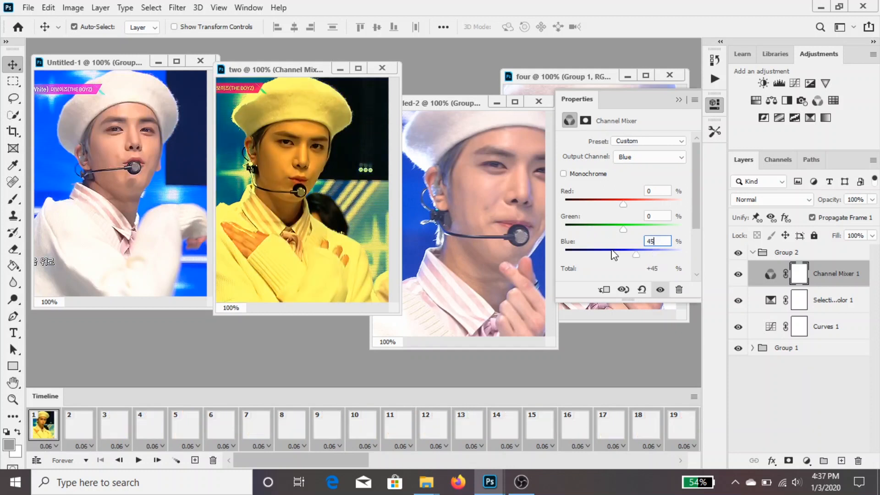
{"action": "double_click", "coordinate": [663, 217]}
{"action": "type", "text": "50"}
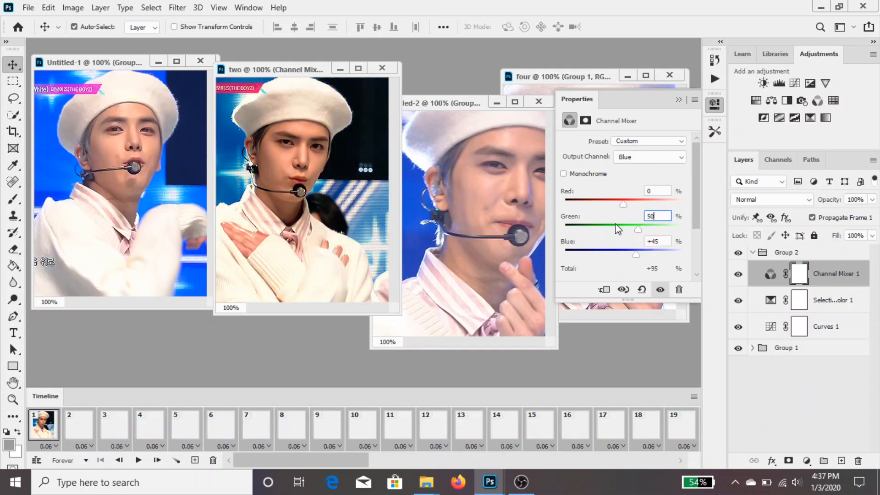
{"action": "left_click", "coordinate": [662, 192]}
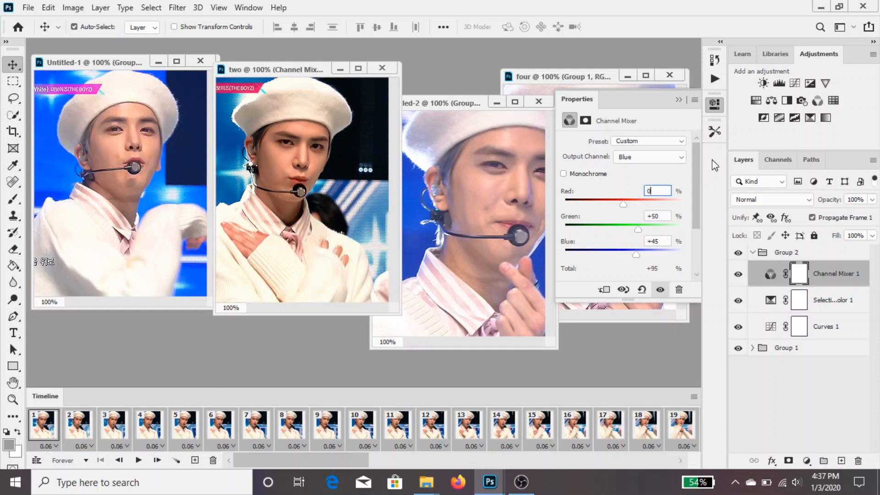
{"action": "type", "text": "-4"}
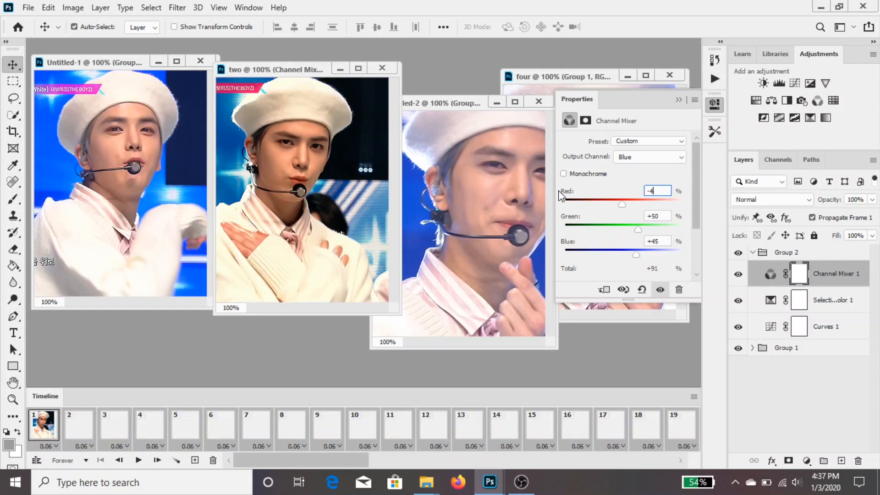
{"action": "left_click", "coordinate": [679, 100]}
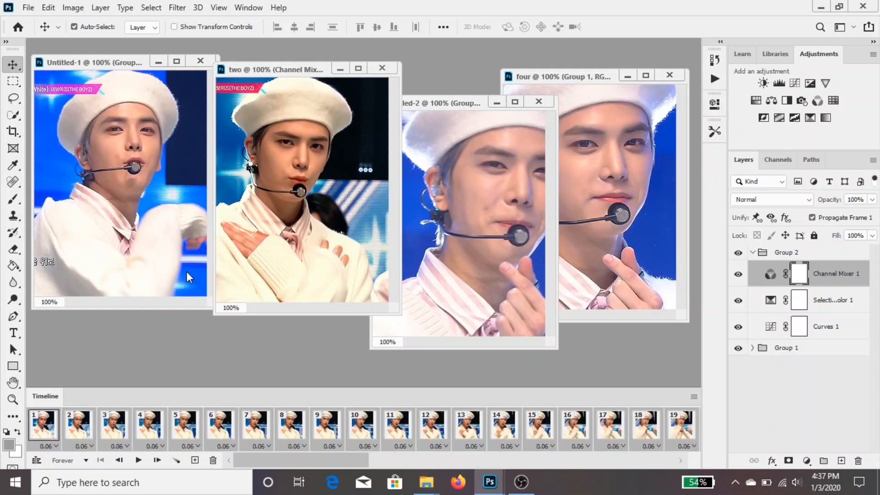
Add a second Selective Color layer above the Channel Mixer and set Reds to cyan -26%, yellow +5% and black +16%
{"action": "left_click", "coordinate": [810, 118]}
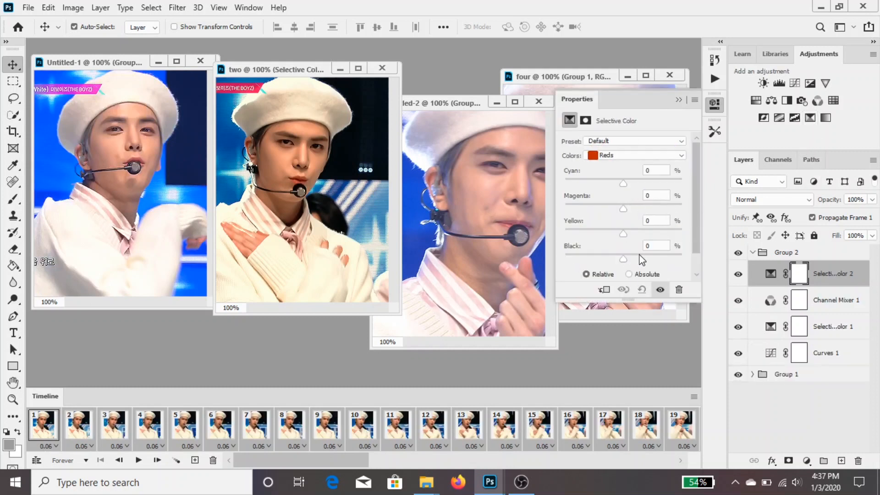
{"action": "left_click_drag", "start_coordinate": [622, 259], "coordinate": [634, 259]}
{"action": "left_click", "coordinate": [644, 223]}
{"action": "type", "text": "5"}
{"action": "left_click", "coordinate": [608, 182]}
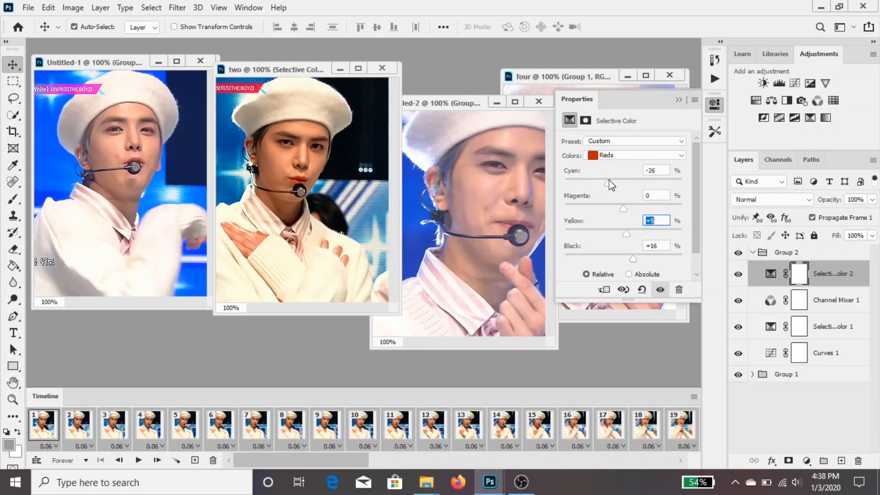
In the second Selective Color layer, set black to +9% for Blacks, +5% for Neutrals and +9% for Whites
{"action": "left_click", "coordinate": [627, 156]}
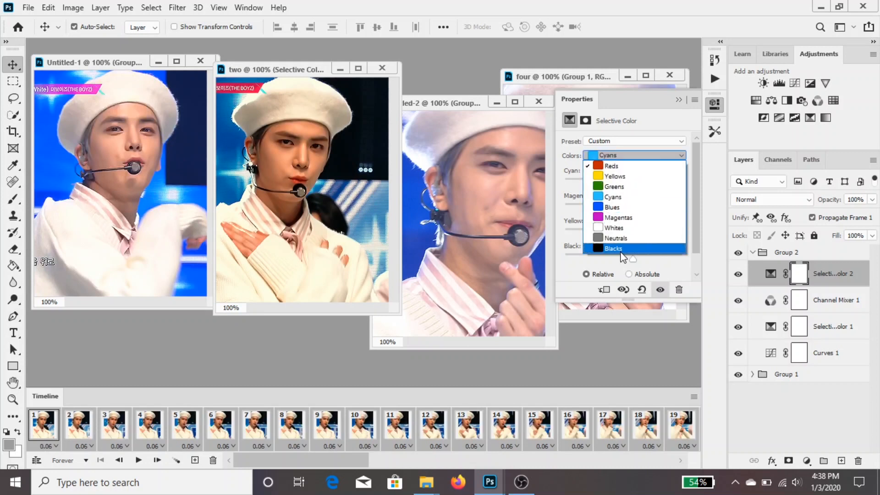
{"action": "left_click", "coordinate": [636, 255]}
{"action": "left_click", "coordinate": [628, 257]}
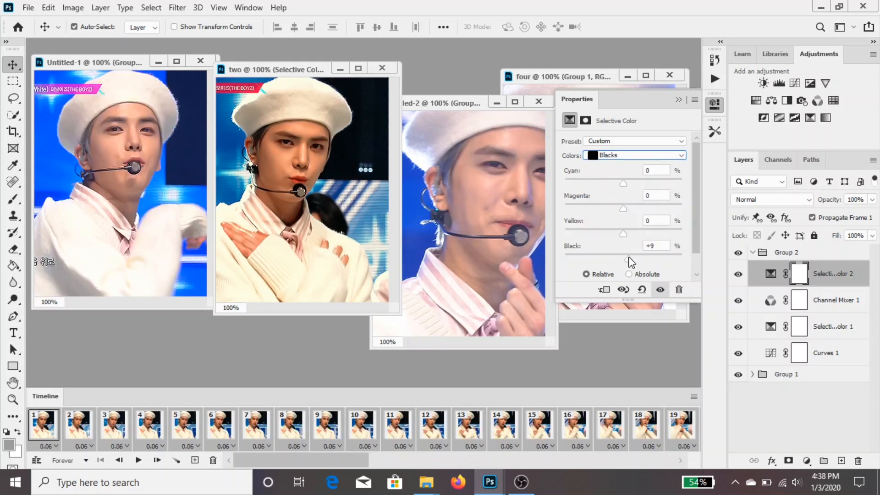
{"action": "left_click", "coordinate": [637, 155]}
{"action": "left_click", "coordinate": [621, 237]}
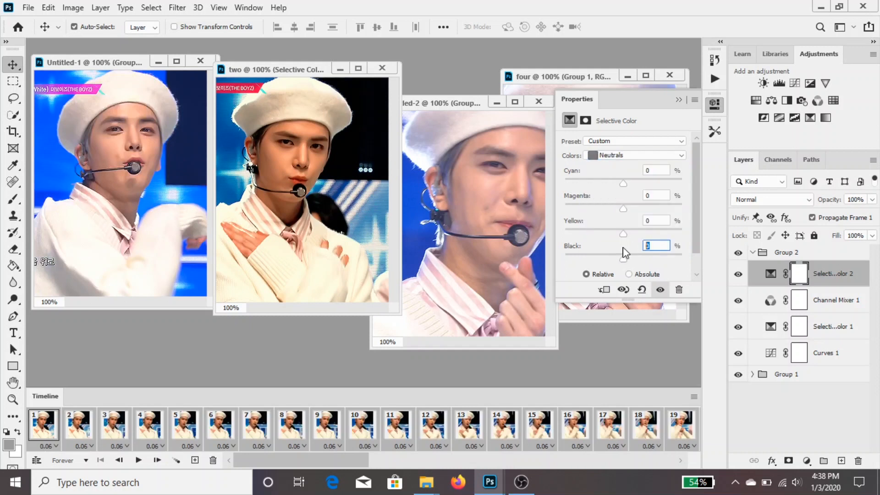
{"action": "type", "text": "5"}
{"action": "left_click", "coordinate": [634, 156]}
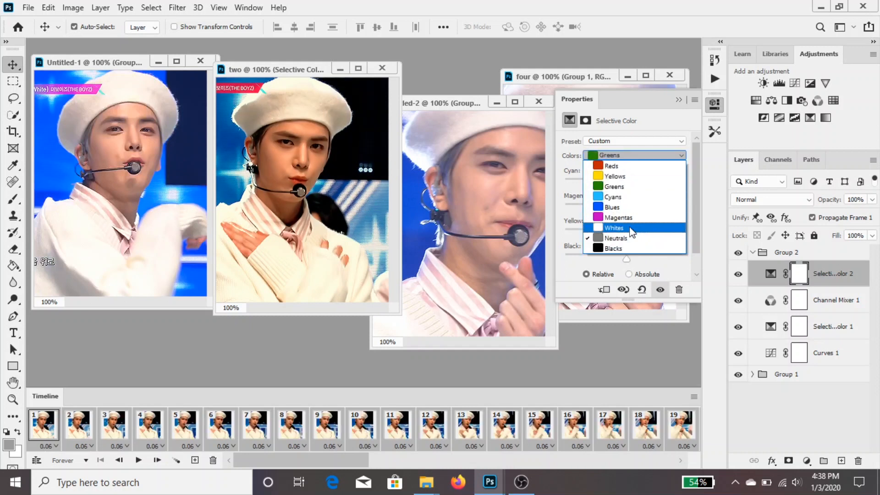
{"action": "left_click", "coordinate": [632, 229]}
{"action": "left_click_drag", "start_coordinate": [633, 262], "coordinate": [629, 264]}
Play the animation of the document two to check the colouring across its frames, and stop it
{"action": "key", "text": "space"}
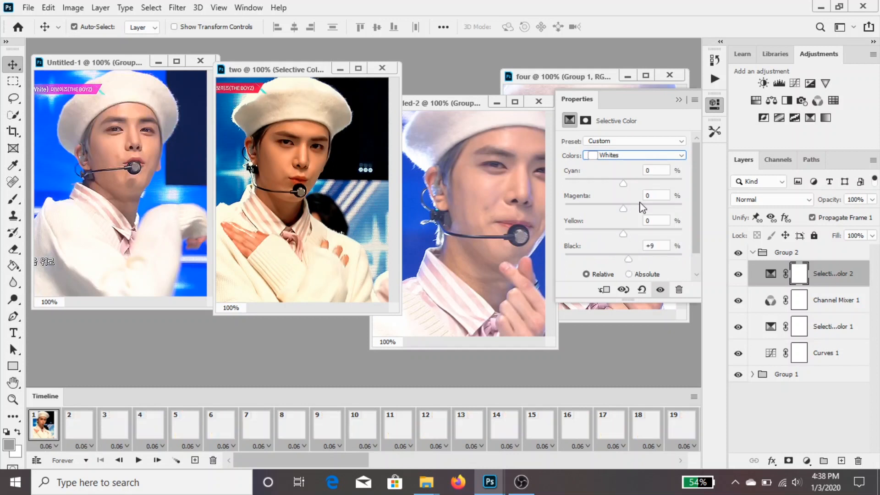
{"action": "left_click", "coordinate": [682, 99]}
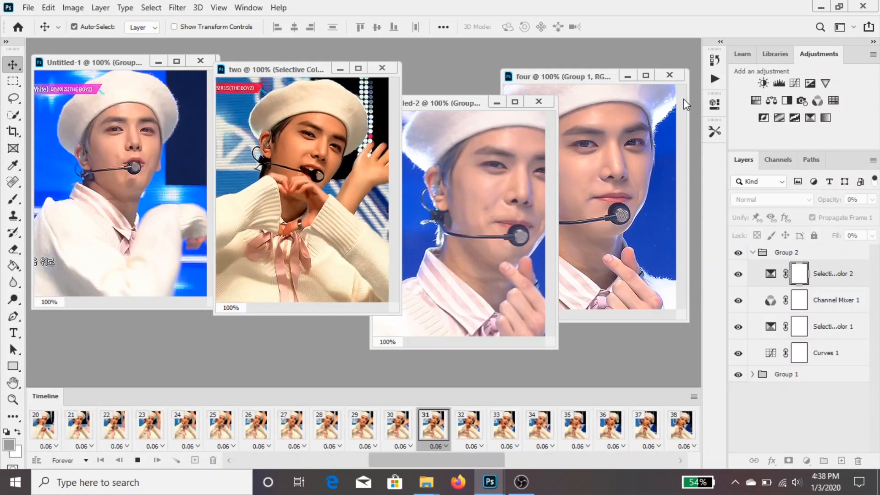
{"action": "key", "text": "space"}
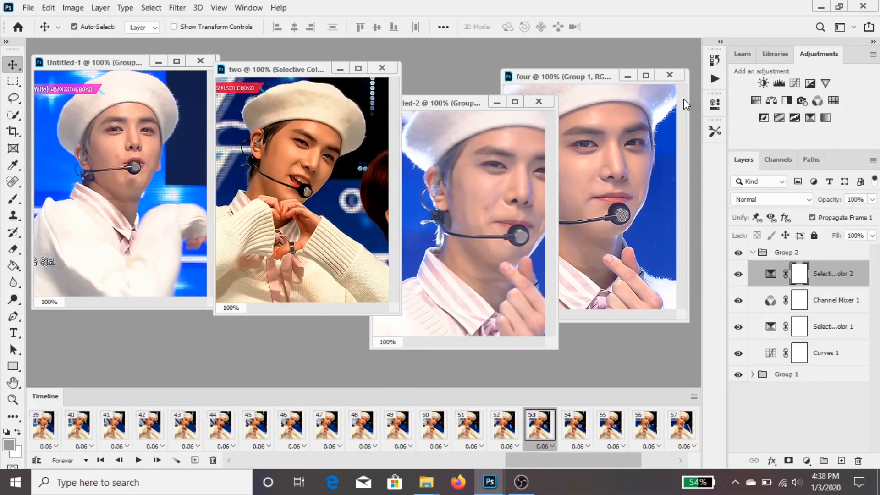
Add a third Selective Color layer, set the black in Reds to -9%, and adjust the black in Neutrals
{"action": "left_click", "coordinate": [809, 118]}
{"action": "left_click", "coordinate": [640, 156]}
{"action": "left_click", "coordinate": [640, 158]}
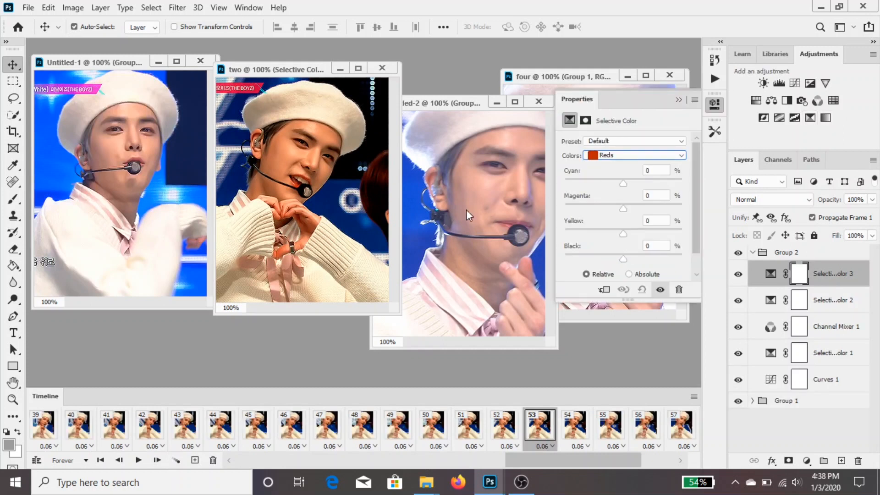
{"action": "left_click_drag", "start_coordinate": [624, 233], "coordinate": [622, 263]}
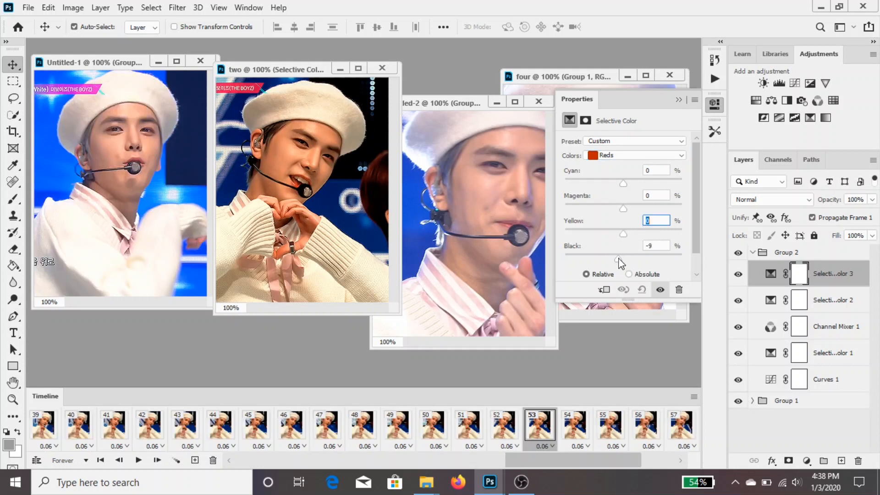
{"action": "left_click", "coordinate": [636, 159]}
{"action": "left_click", "coordinate": [634, 239]}
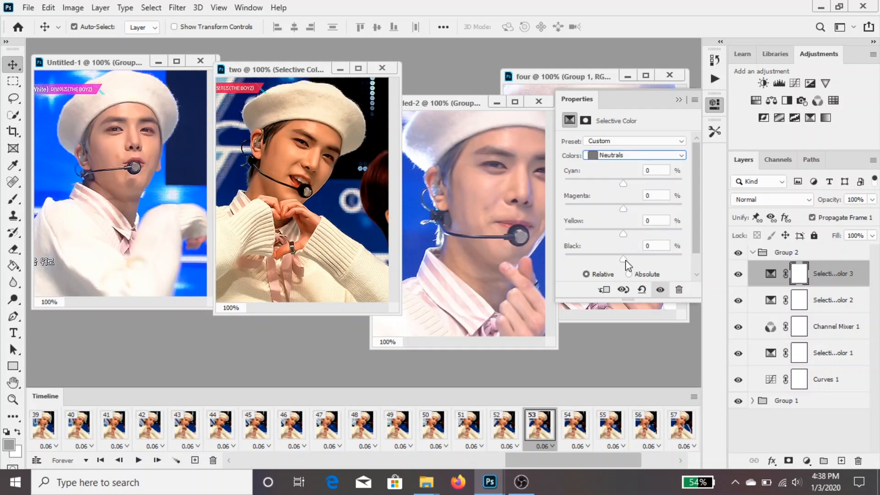
{"action": "left_click_drag", "start_coordinate": [626, 263], "coordinate": [622, 265]}
{"action": "left_click", "coordinate": [678, 100]}
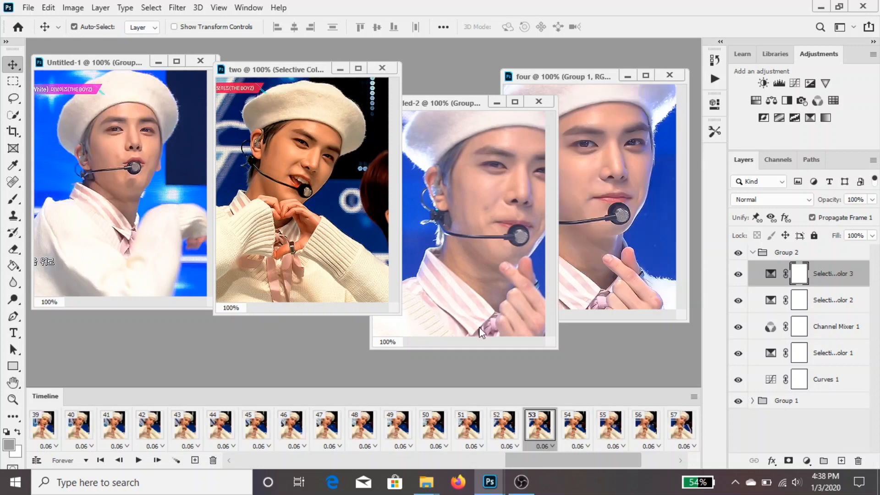
Make the first frame active and add a white (ffffff) Solid Color fill layer above the adjustment layers in Group 2
{"action": "left_click_drag", "start_coordinate": [525, 458], "coordinate": [94, 488]}
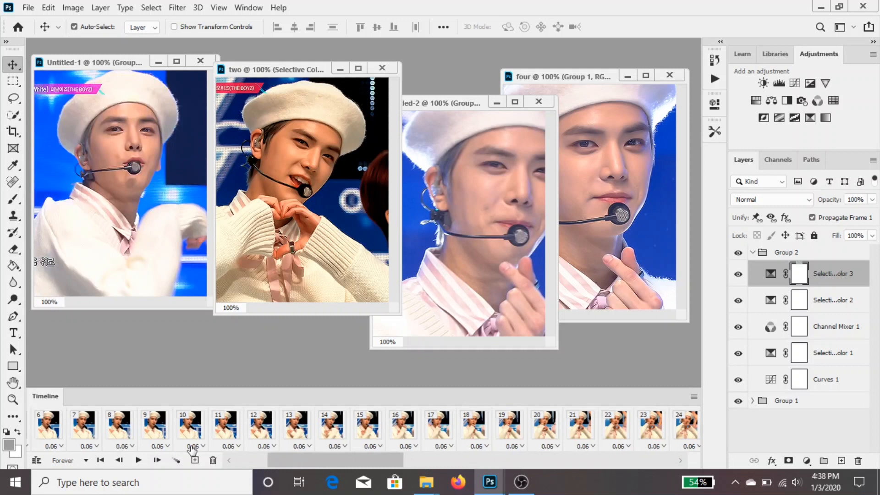
{"action": "left_click_drag", "start_coordinate": [276, 460], "coordinate": [214, 460]}
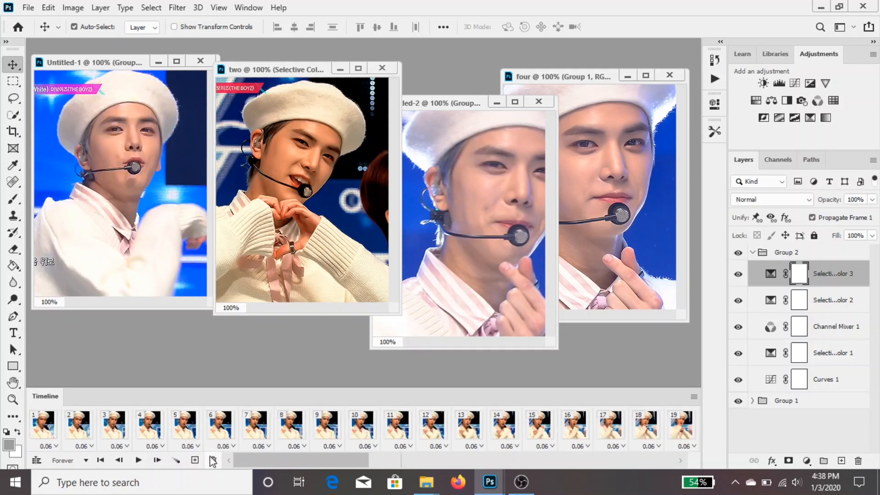
{"action": "left_click", "coordinate": [45, 426]}
{"action": "left_click", "coordinate": [807, 461]}
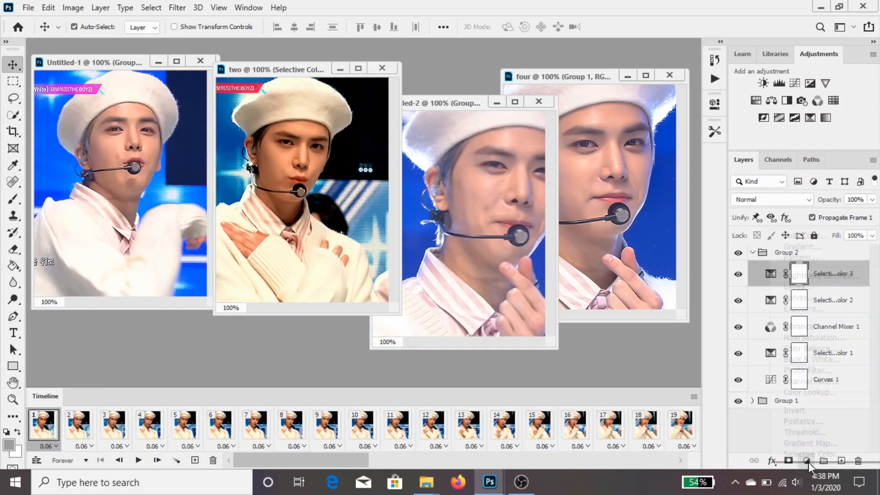
{"action": "left_click", "coordinate": [797, 234]}
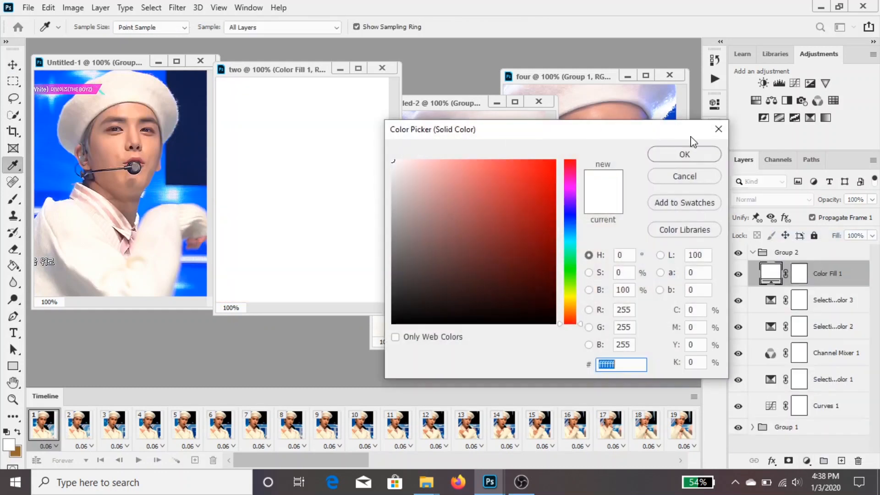
{"action": "left_click", "coordinate": [684, 154]}
Set the white fill layer's blend mode to Soft Light and its opacity to 50%
{"action": "key", "text": "v"}
{"action": "left_click", "coordinate": [773, 199]}
{"action": "left_click", "coordinate": [784, 316]}
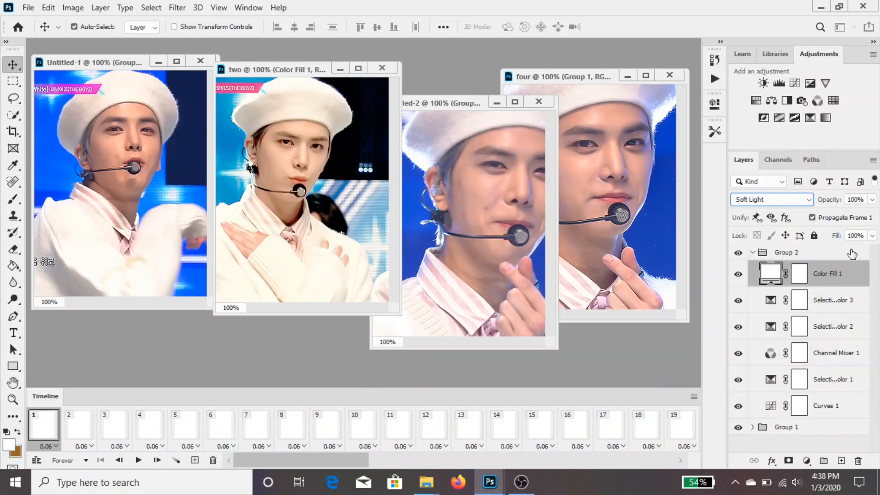
{"action": "key", "text": "Tab"}
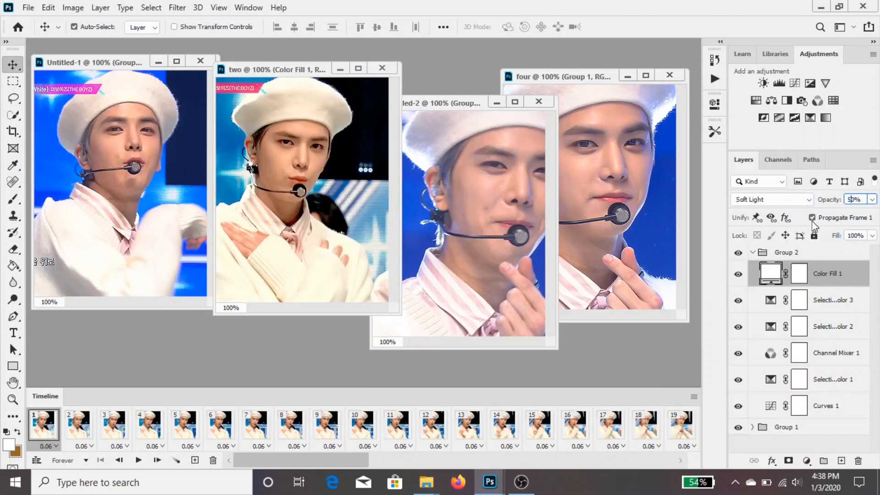
{"action": "key", "text": "Return"}
Hide and delete the third Selective Color layer beneath the white fill layer
{"action": "left_click", "coordinate": [737, 302]}
{"action": "left_click", "coordinate": [834, 300]}
{"action": "key", "text": "Delete"}
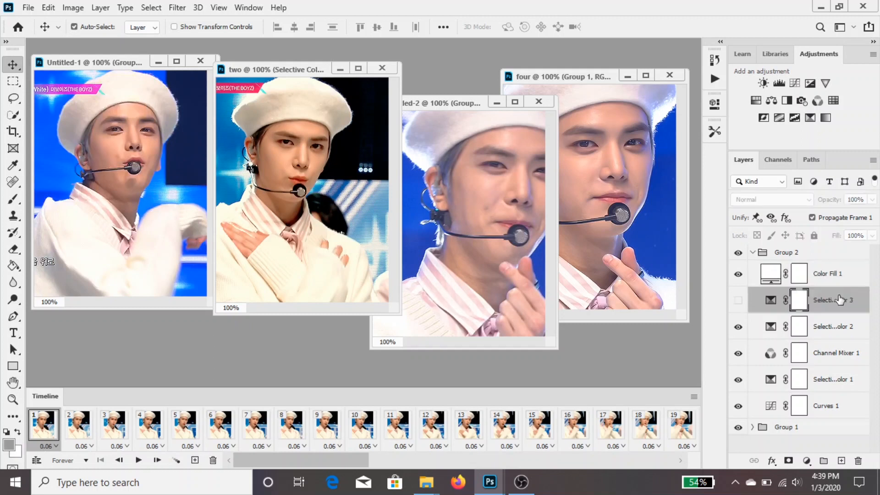
Add a Selective Color layer above the white fill layer and set Reds to cyan -24%, yellow +10% and black +22%
{"action": "left_click", "coordinate": [838, 274]}
{"action": "left_click", "coordinate": [810, 118]}
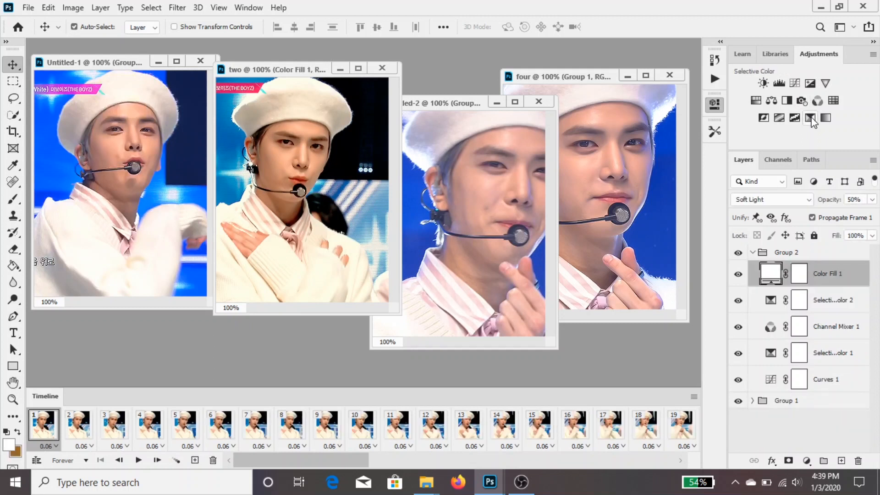
{"action": "left_click_drag", "start_coordinate": [628, 264], "coordinate": [634, 265]}
{"action": "left_click", "coordinate": [627, 156]}
{"action": "left_click", "coordinate": [628, 166]}
{"action": "left_click_drag", "start_coordinate": [622, 183], "coordinate": [609, 183]}
{"action": "left_click", "coordinate": [650, 221]}
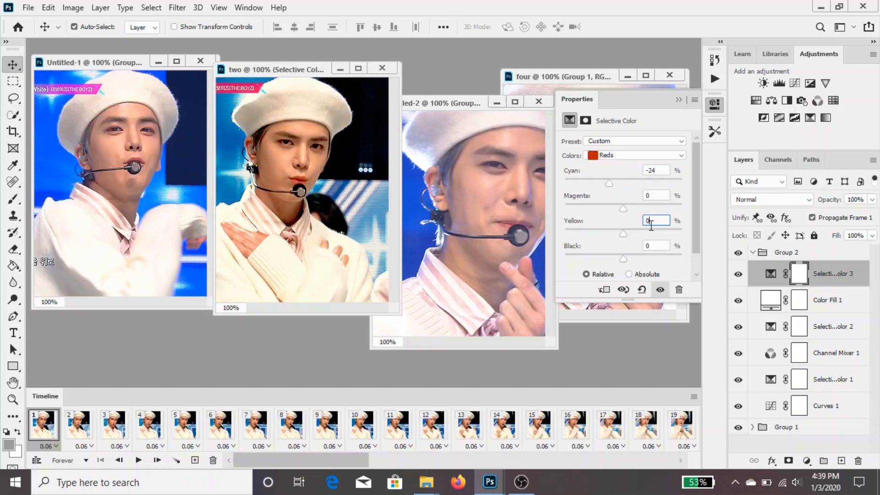
{"action": "type", "text": "10"}
{"action": "left_click_drag", "start_coordinate": [634, 261], "coordinate": [636, 260]}
{"action": "left_click", "coordinate": [679, 101]}
Preview the animation, then set the new Selective Color layer's yellow in Reds to 5% and lower its black
{"action": "key", "text": "space"}
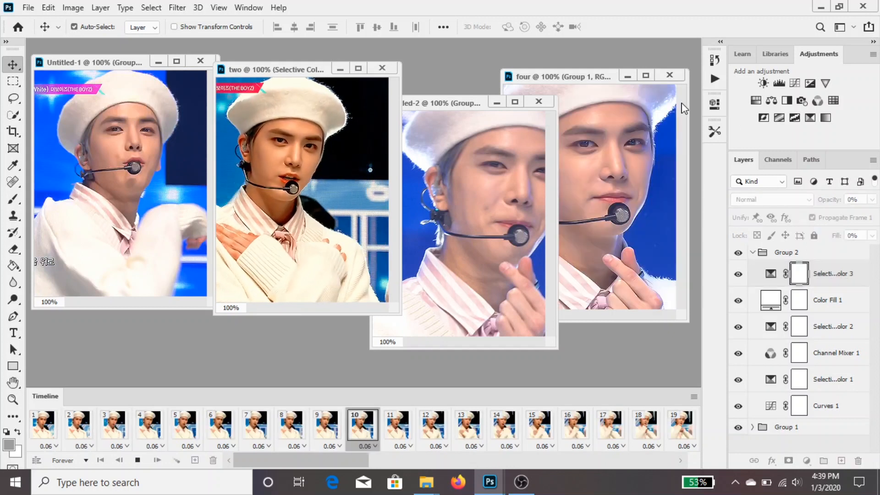
{"action": "left_click", "coordinate": [772, 273]}
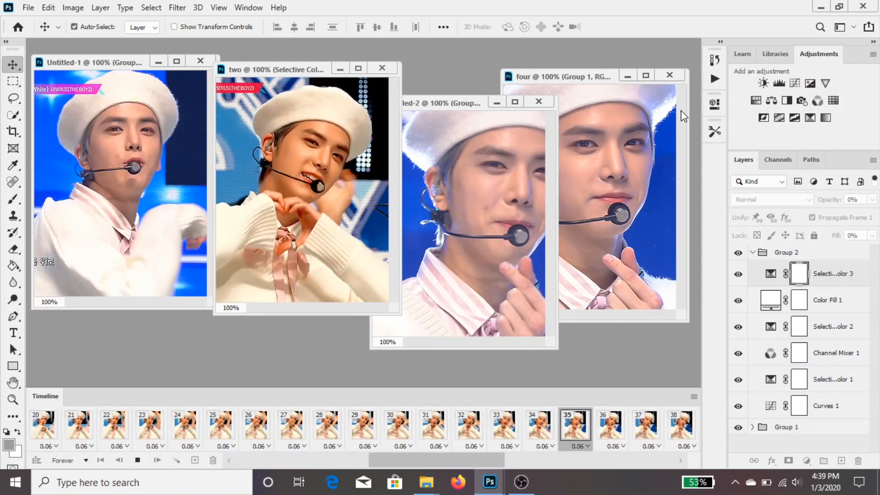
{"action": "double_click", "coordinate": [772, 274]}
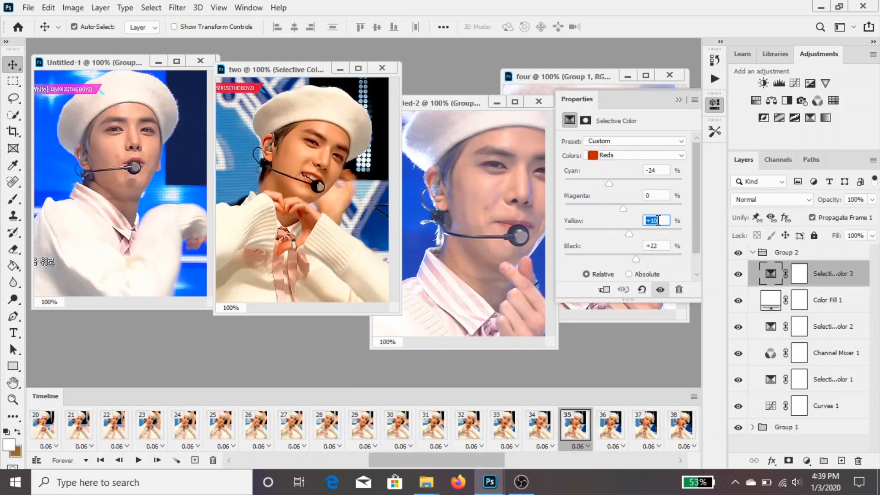
{"action": "type", "text": "5"}
{"action": "left_click_drag", "start_coordinate": [637, 260], "coordinate": [629, 259]}
{"action": "left_click", "coordinate": [678, 99]}
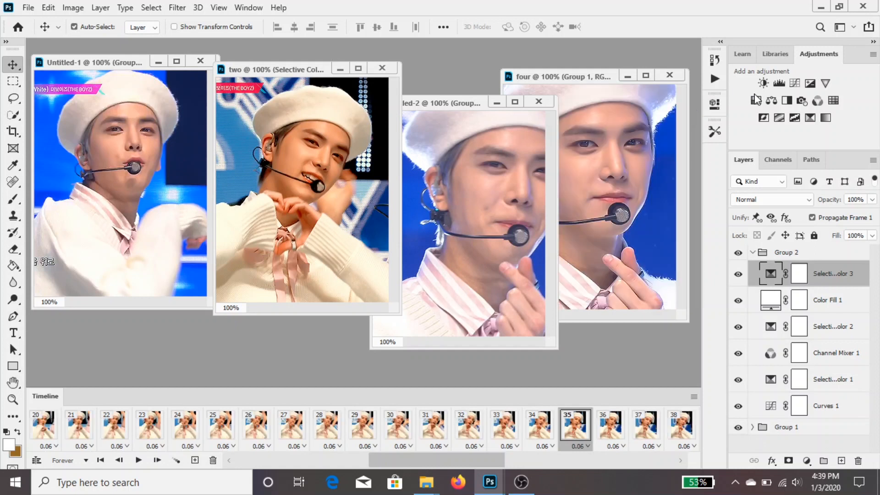
{"action": "key", "text": "space"}
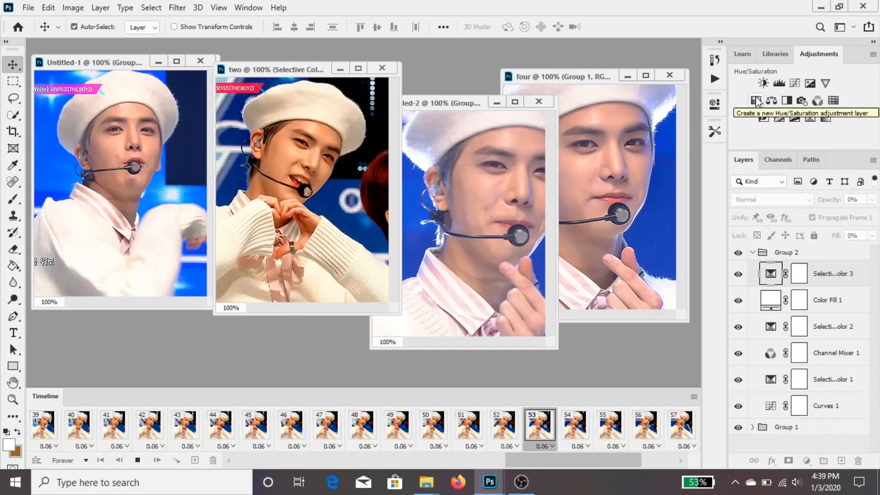
{"action": "key", "text": "space"}
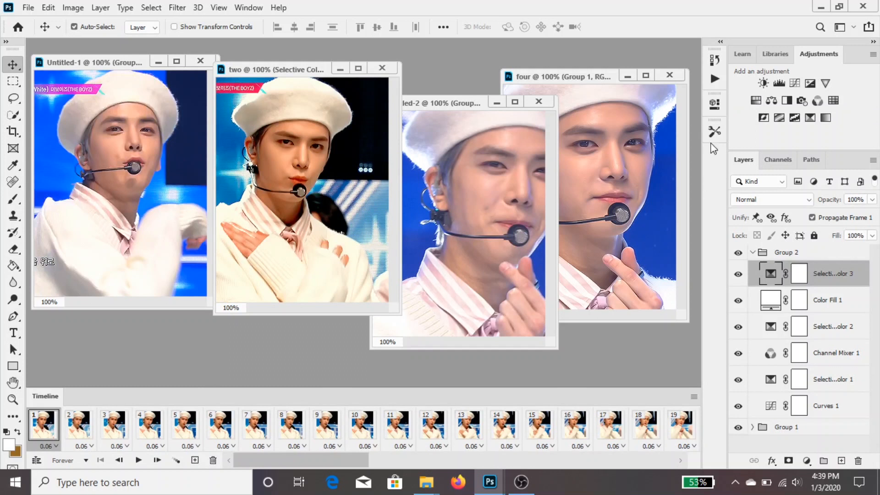
Add a Hue/Saturation layer with saturation +3, play the animation to check it, and return to the first frame
{"action": "left_click", "coordinate": [756, 101]}
{"action": "mouse_move", "coordinate": [628, 216]}
{"action": "left_mouse_down"}
{"action": "mouse_move", "coordinate": [638, 217]}
{"action": "mouse_move", "coordinate": [624, 220]}
{"action": "left_mouse_up"}
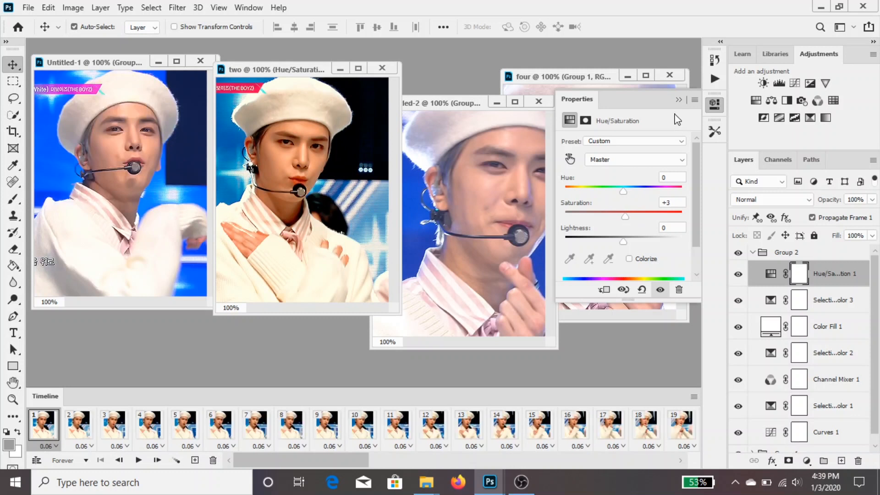
{"action": "left_click", "coordinate": [679, 100]}
{"action": "key", "text": "space"}
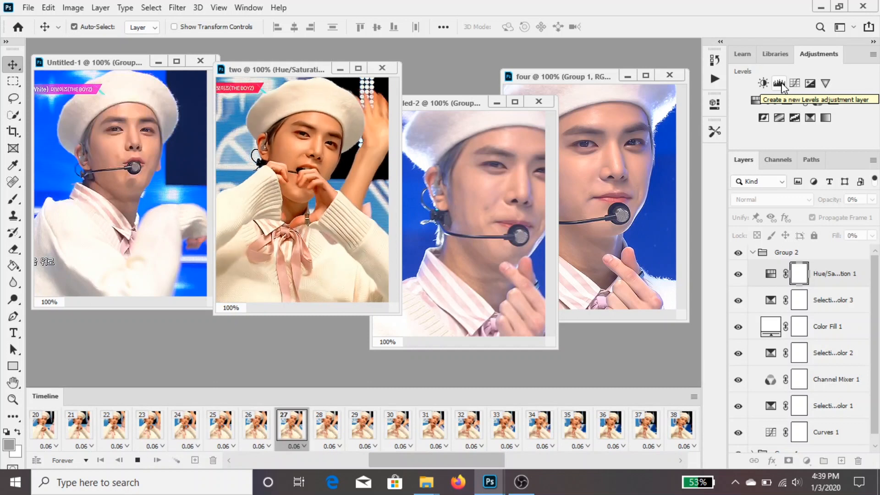
{"action": "key", "text": "space"}
{"action": "left_click_drag", "start_coordinate": [544, 466], "coordinate": [74, 461]}
{"action": "left_click", "coordinate": [39, 433]}
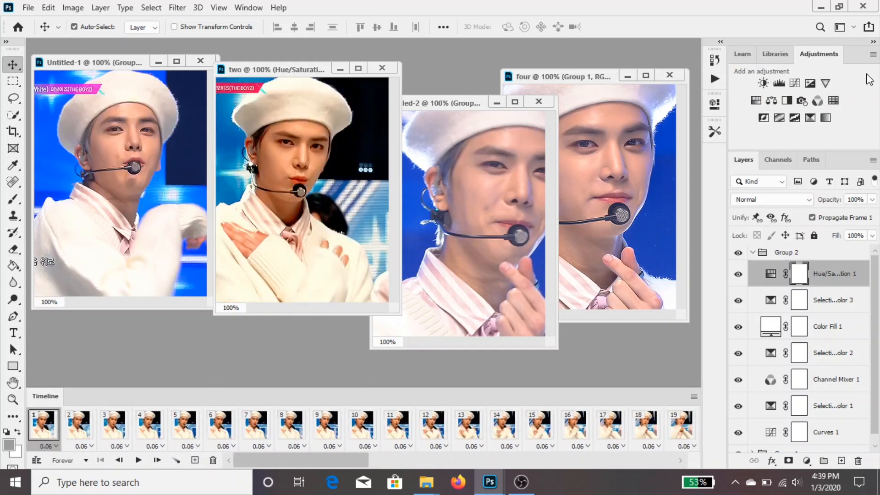
Add a Levels layer above the Hue/Saturation layer and slightly lower its white output level
{"action": "left_click", "coordinate": [779, 82]}
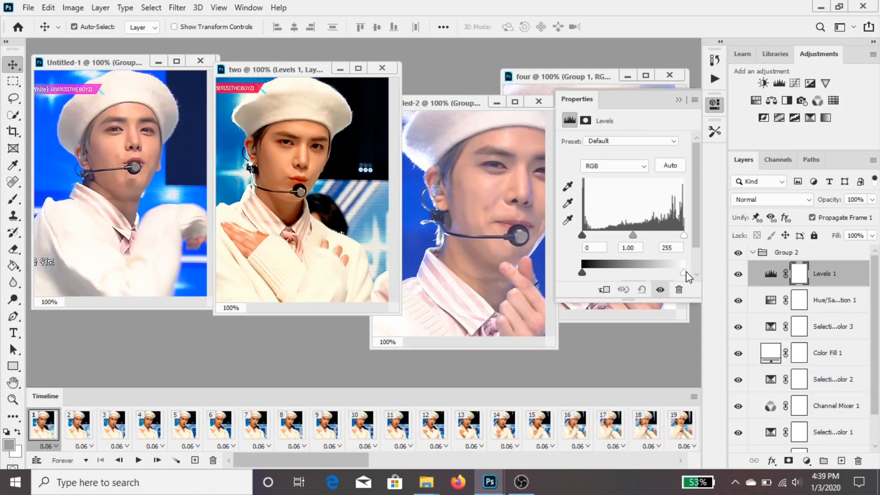
{"action": "mouse_move", "coordinate": [685, 273]}
{"action": "left_mouse_down"}
{"action": "mouse_move", "coordinate": [640, 273]}
{"action": "mouse_move", "coordinate": [684, 276]}
{"action": "mouse_move", "coordinate": [673, 278]}
{"action": "left_mouse_up"}
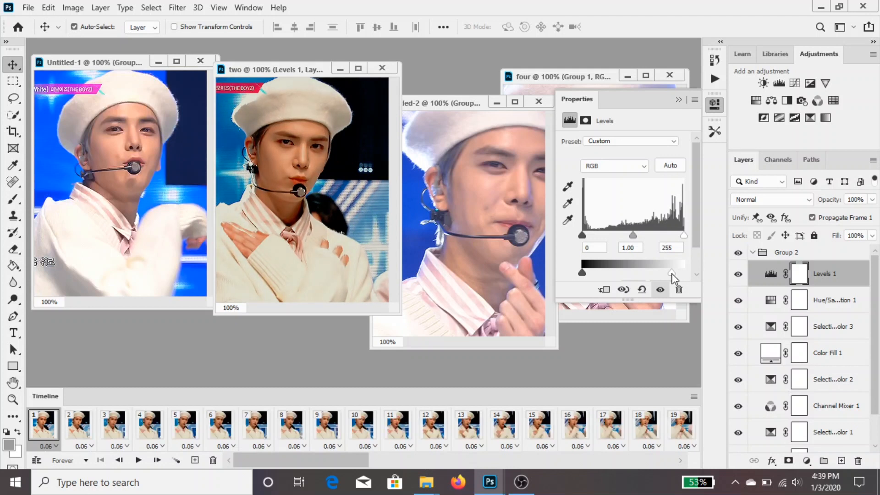
{"action": "left_click", "coordinate": [678, 99]}
Collapse Group 2, copy it into the other open GIF documents, and preview the Untitled-1 animation
{"action": "left_click", "coordinate": [751, 252]}
{"action": "left_click_drag", "start_coordinate": [779, 252], "coordinate": [501, 331]}
{"action": "left_click_drag", "start_coordinate": [788, 272], "coordinate": [171, 277]}
{"action": "key", "text": "space"}
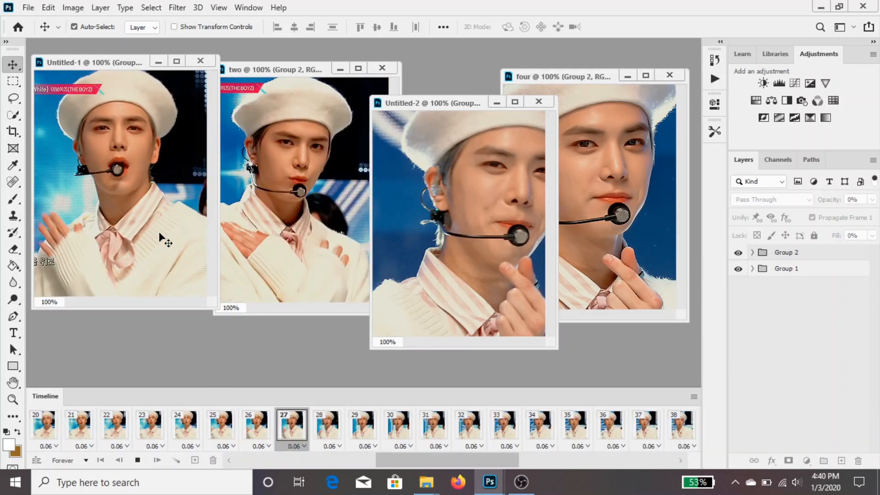
{"action": "key", "text": "space"}
Preview the Untitled-2 animation and add a Selective Color layer above Group 2 with black in Reds at +14%
{"action": "left_click", "coordinate": [519, 269]}
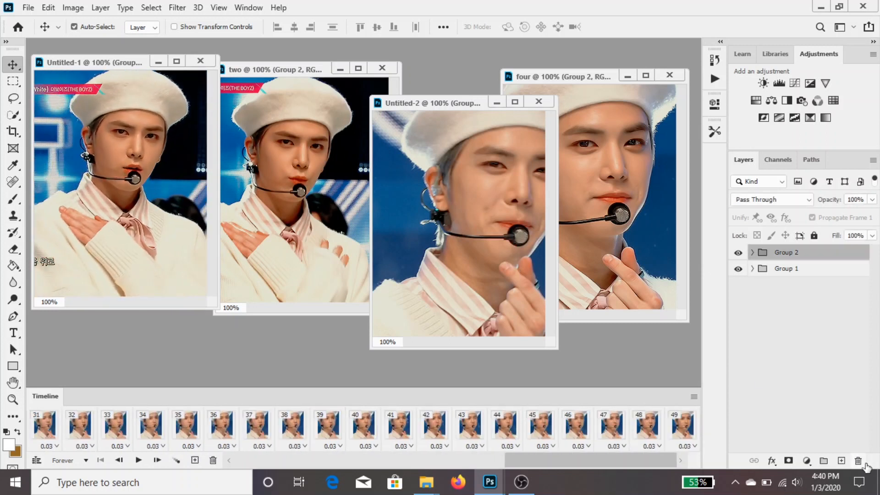
{"action": "key", "text": "space"}
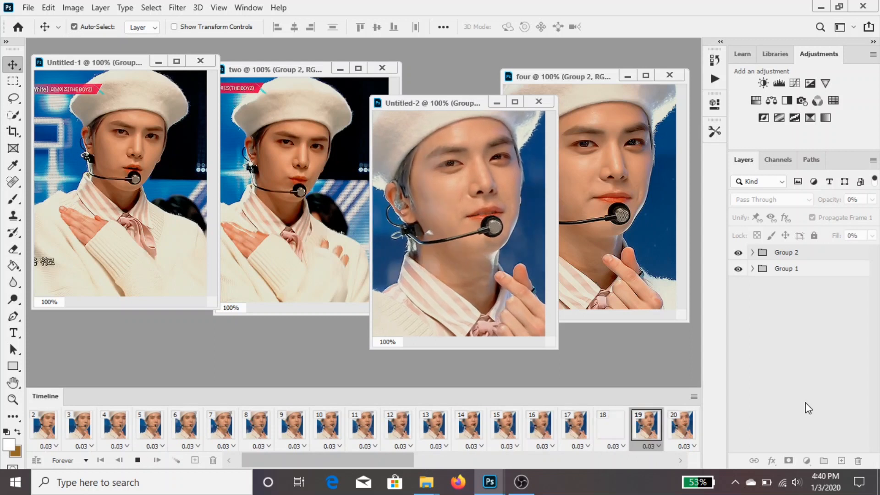
{"action": "key", "text": "space"}
{"action": "left_click", "coordinate": [810, 118]}
{"action": "left_click_drag", "start_coordinate": [640, 258], "coordinate": [635, 259]}
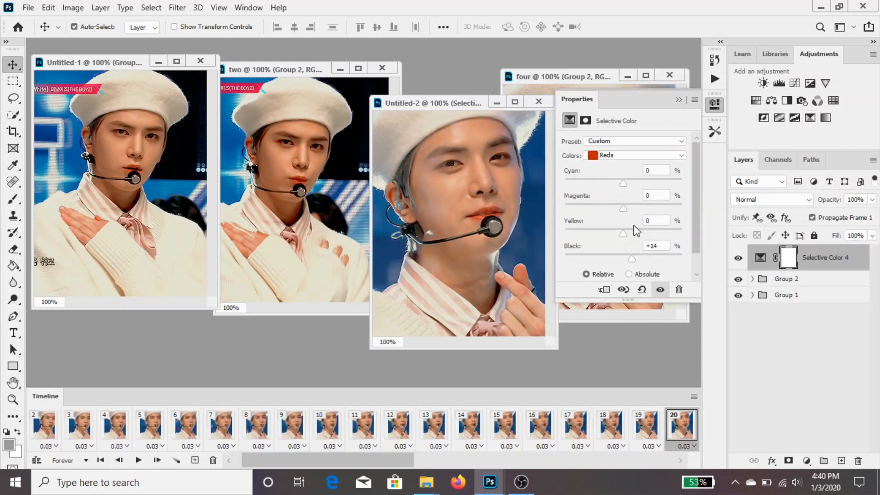
Set the black in Neutrals to 5% on the new Selective Color layer and review its Yellows and Reds
{"action": "left_click", "coordinate": [640, 156]}
{"action": "left_click", "coordinate": [624, 238]}
{"action": "left_click", "coordinate": [651, 245]}
{"action": "type", "text": "5"}
{"action": "left_click", "coordinate": [635, 155]}
{"action": "left_click", "coordinate": [628, 176]}
{"action": "left_click", "coordinate": [636, 156]}
{"action": "left_click", "coordinate": [635, 167]}
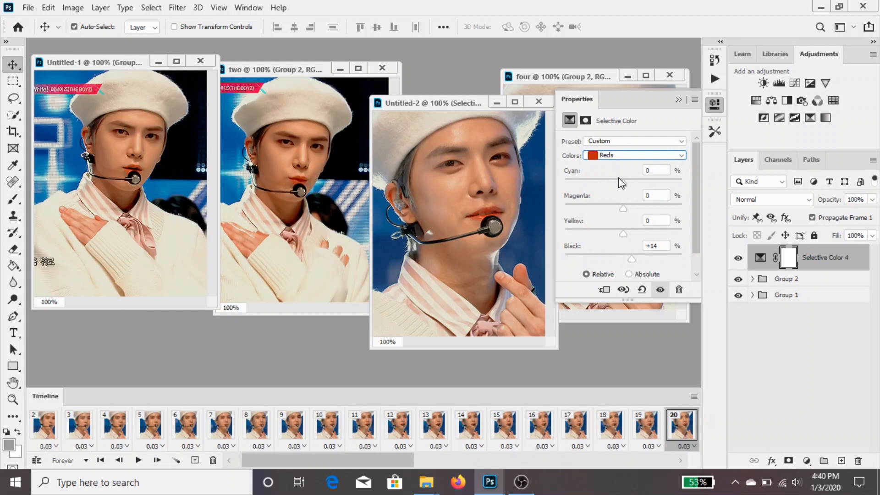
{"action": "left_click", "coordinate": [679, 99]}
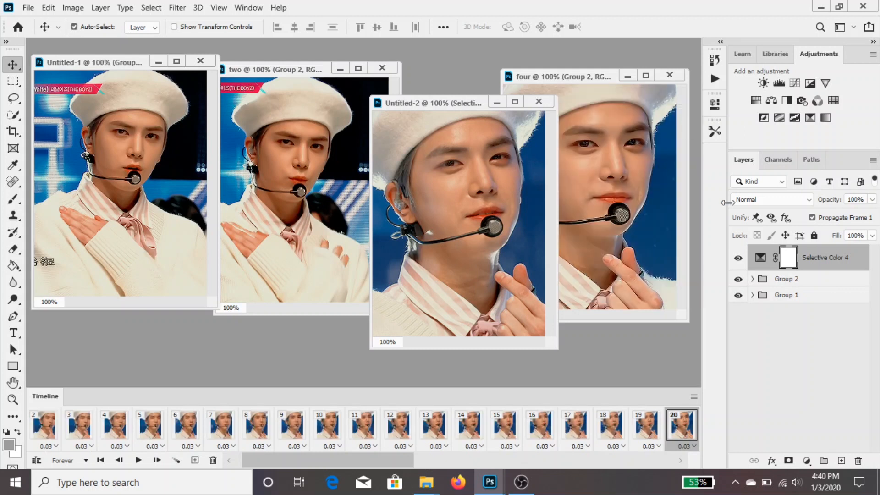
Copy the Selective Color 4 layer into documents four, Untitled-1 and two, then preview two and return to its first frame
{"action": "left_click_drag", "start_coordinate": [834, 259], "coordinate": [641, 252]}
{"action": "left_click_drag", "start_coordinate": [833, 257], "coordinate": [153, 265]}
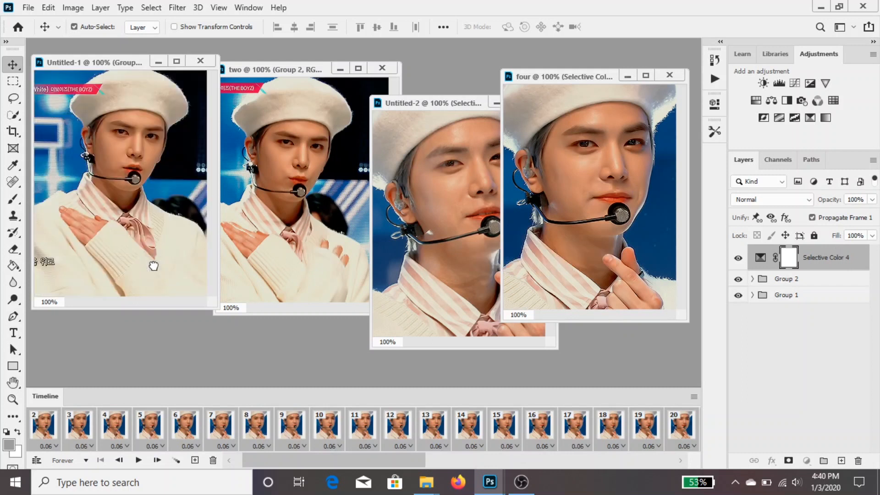
{"action": "left_click_drag", "start_coordinate": [832, 255], "coordinate": [270, 235]}
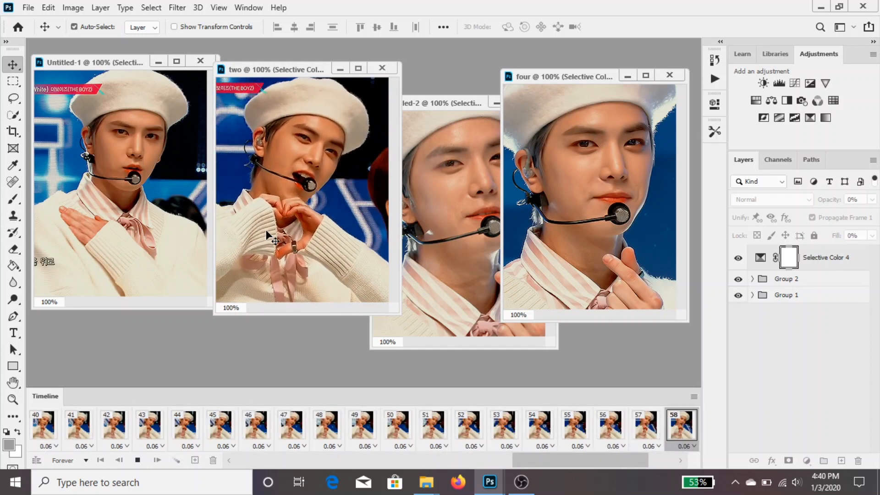
{"action": "key", "text": "space"}
{"action": "left_click", "coordinate": [43, 424]}
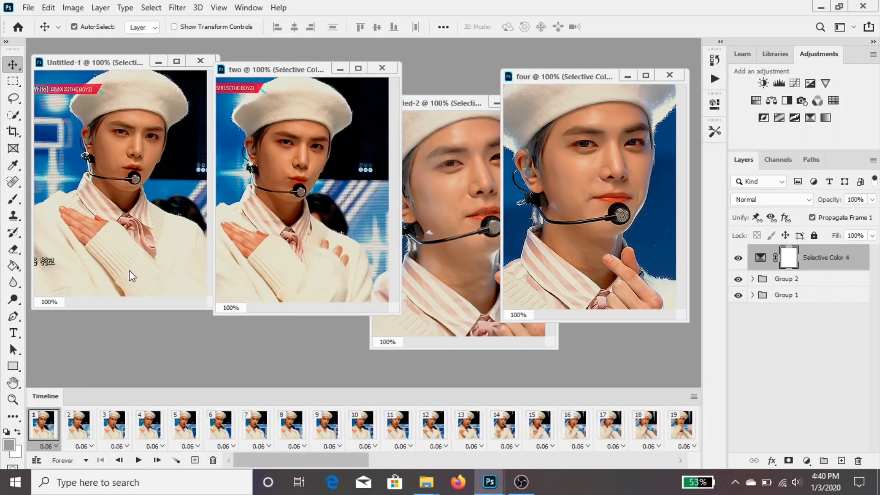
Check the GIF file size of Untitled-1 in Save for Web, then leave without saving
{"action": "left_click", "coordinate": [131, 275]}
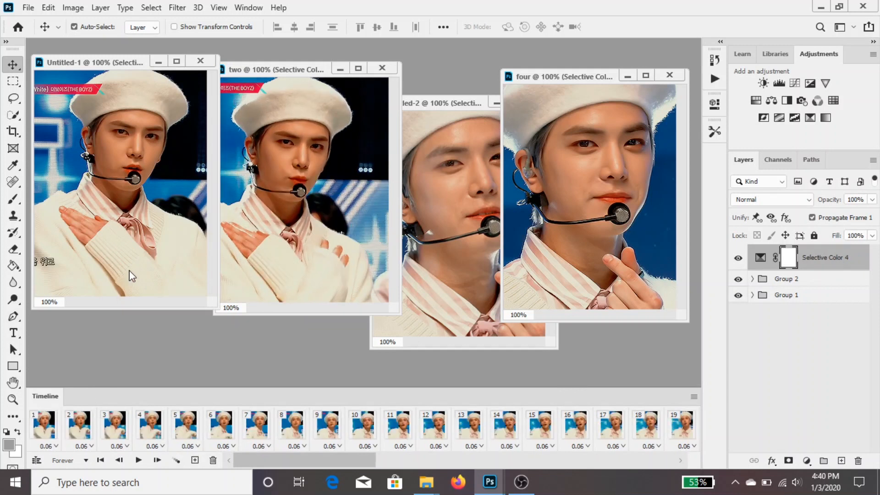
{"action": "key", "text": "ctrl+alt+shift+s"}
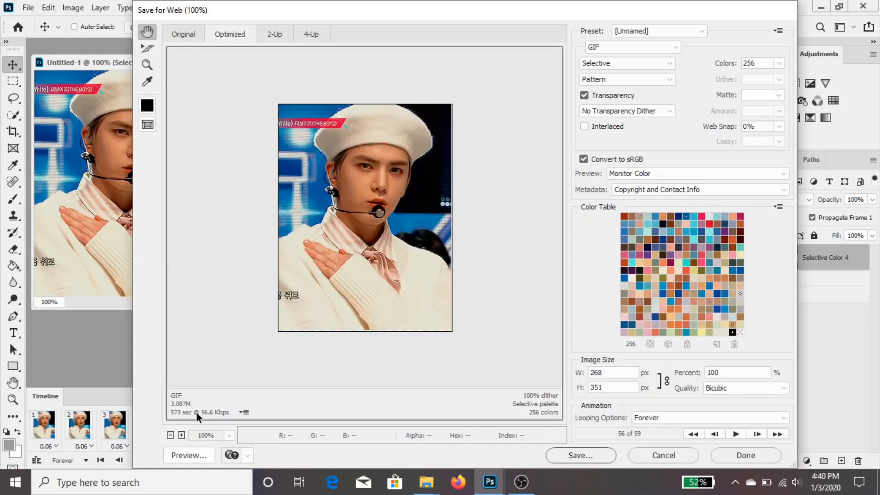
{"action": "left_click", "coordinate": [666, 460]}
Delete the opening frames of Untitled-1 and bring up Save for Web again to recheck the GIF size
{"action": "left_click", "coordinate": [45, 421]}
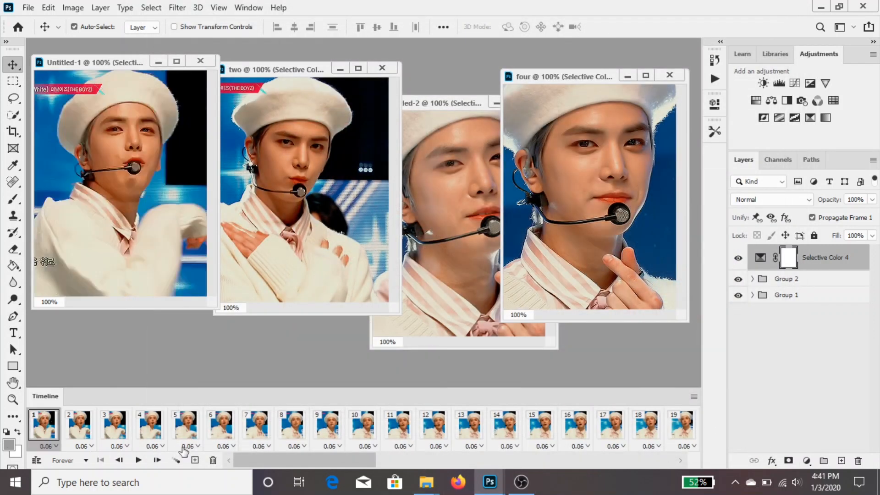
{"action": "left_click", "coordinate": [213, 461]}
{"action": "left_click", "coordinate": [213, 460]}
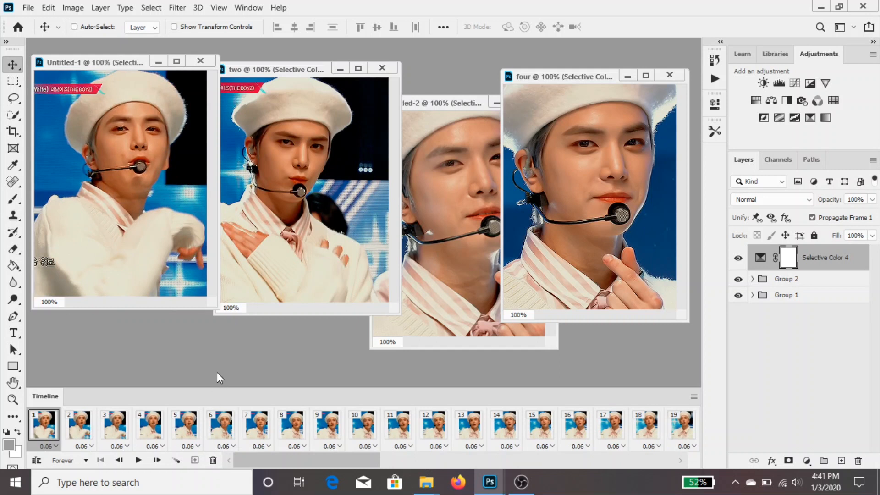
{"action": "key", "text": "ctrl+alt+shift+s"}
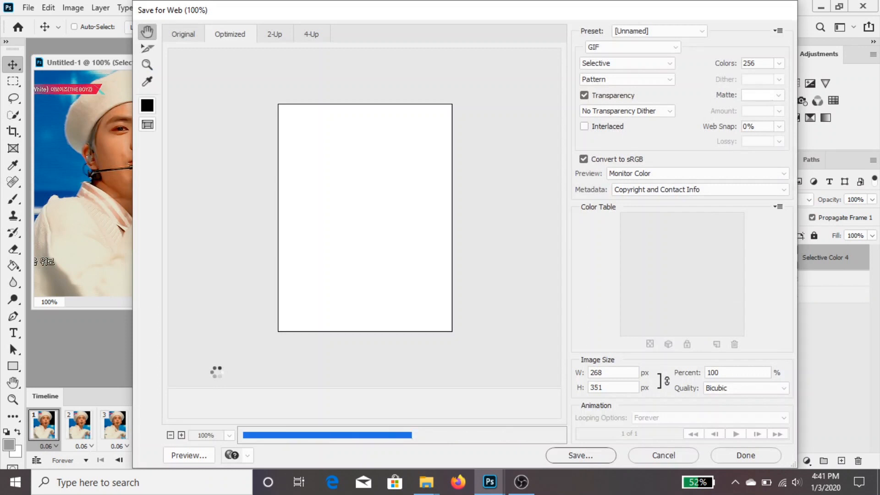
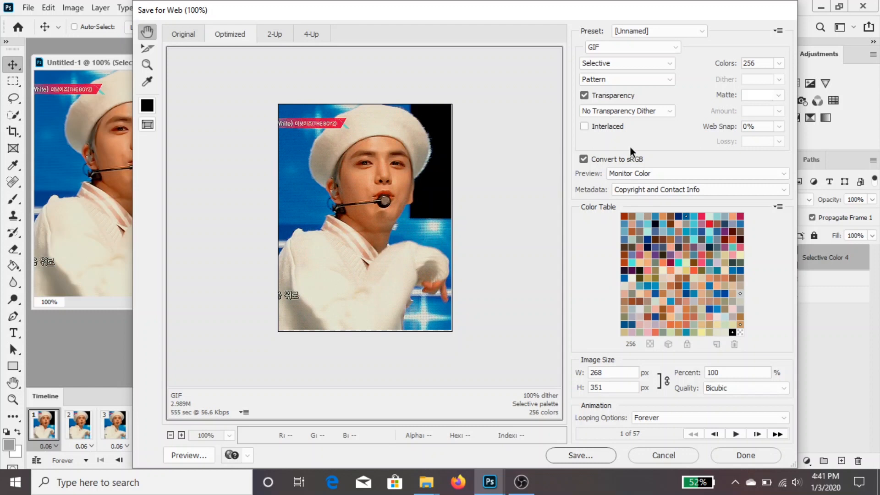
Save the optimized GIF of Untitled-1 in the gifs folder as tbz17
{"action": "left_click", "coordinate": [590, 454]}
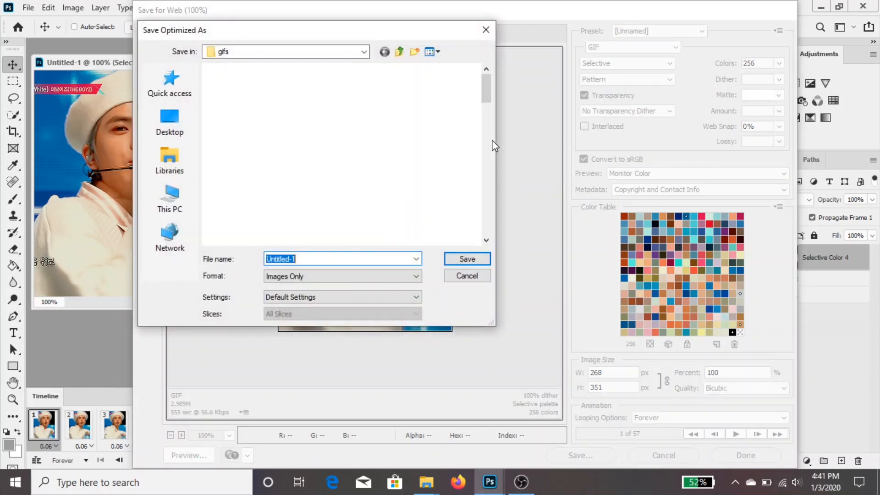
{"action": "type", "text": "tbz"}
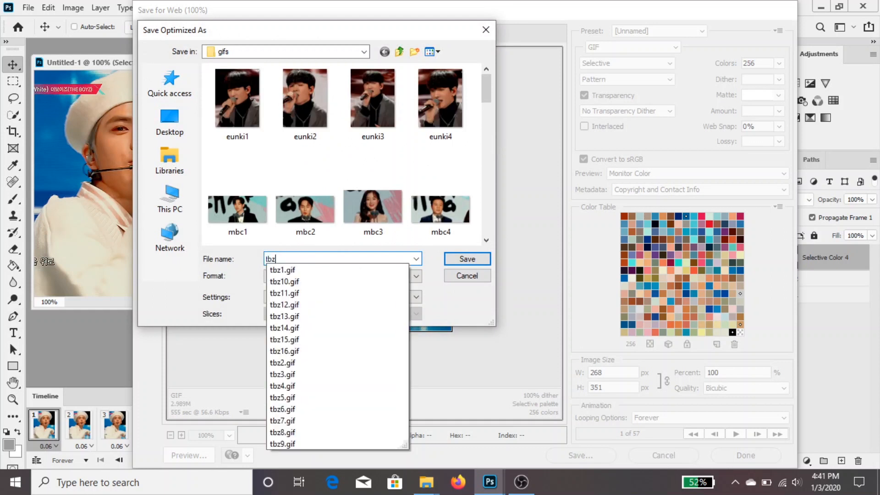
{"action": "type", "text": "17"}
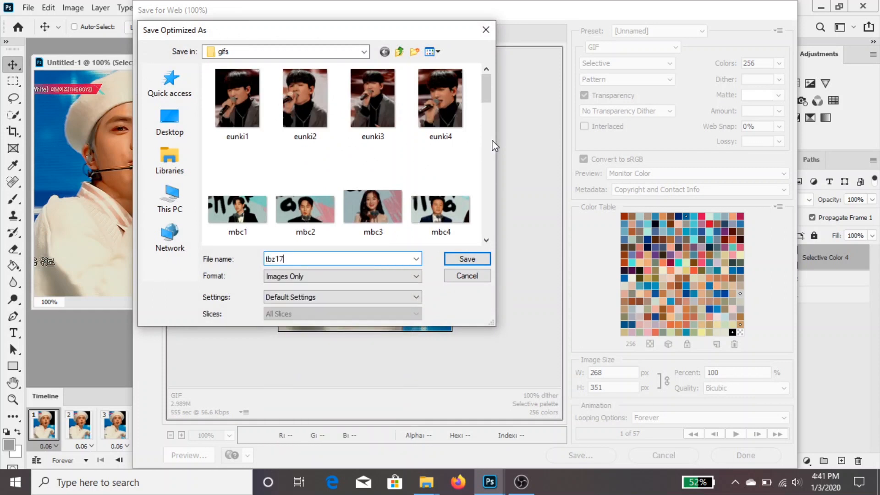
{"action": "key", "text": "Return"}
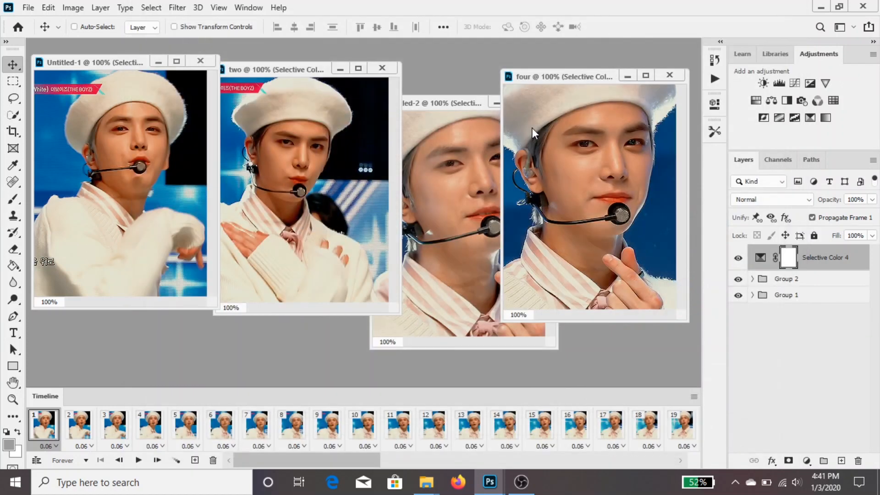
Check the GIF file size of document two in Save for Web, then leave without saving
{"action": "left_click", "coordinate": [292, 197]}
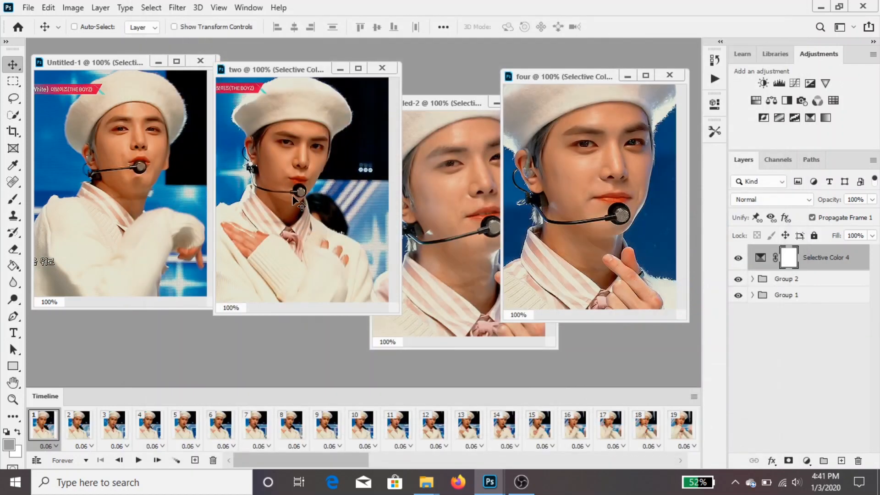
{"action": "key", "text": "ctrl+alt+shift+s"}
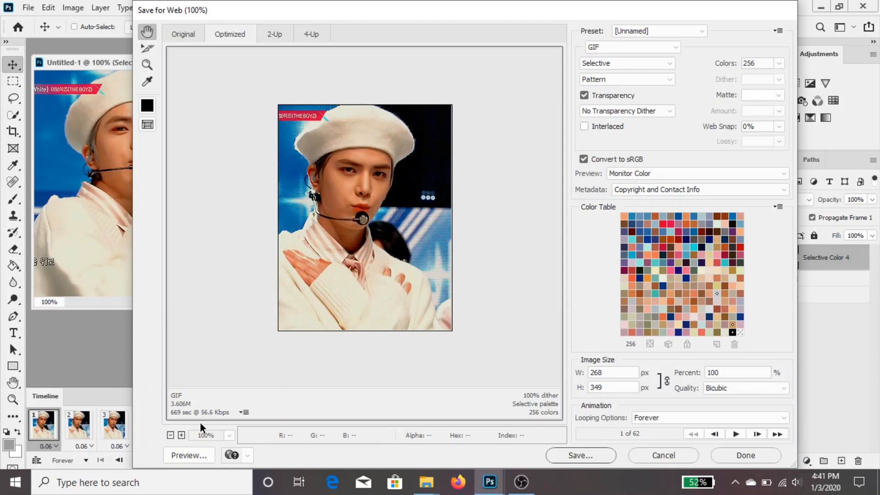
{"action": "left_click", "coordinate": [663, 455]}
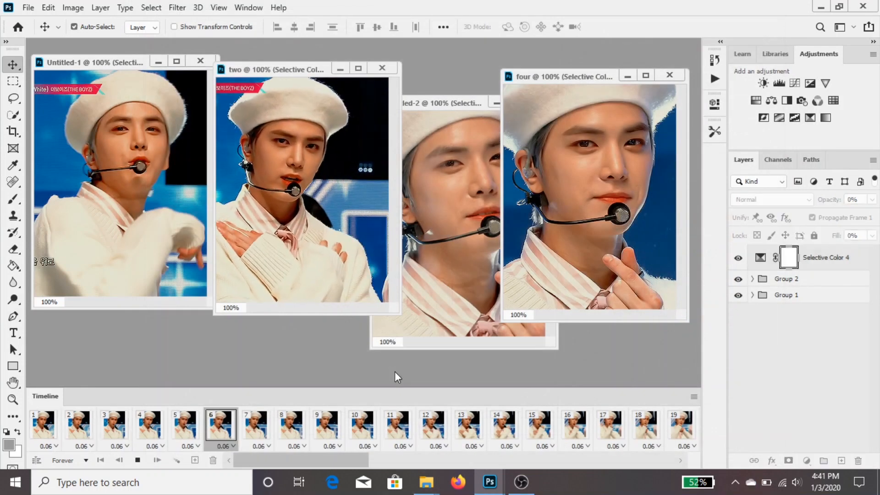
Preview the animation of document two and delete its closing frames 56 to 62
{"action": "left_click", "coordinate": [336, 431]}
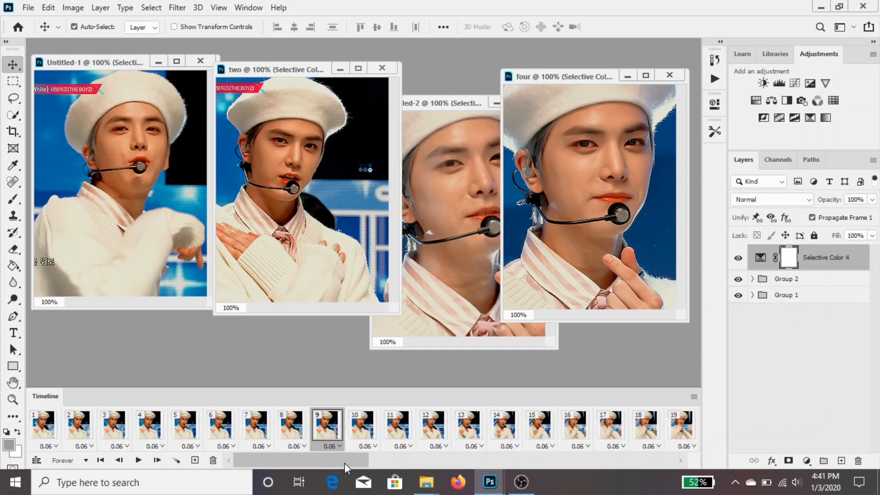
{"action": "key", "text": "space"}
{"action": "key", "text": "space"}
{"action": "left_click_drag", "start_coordinate": [345, 463], "coordinate": [754, 441]}
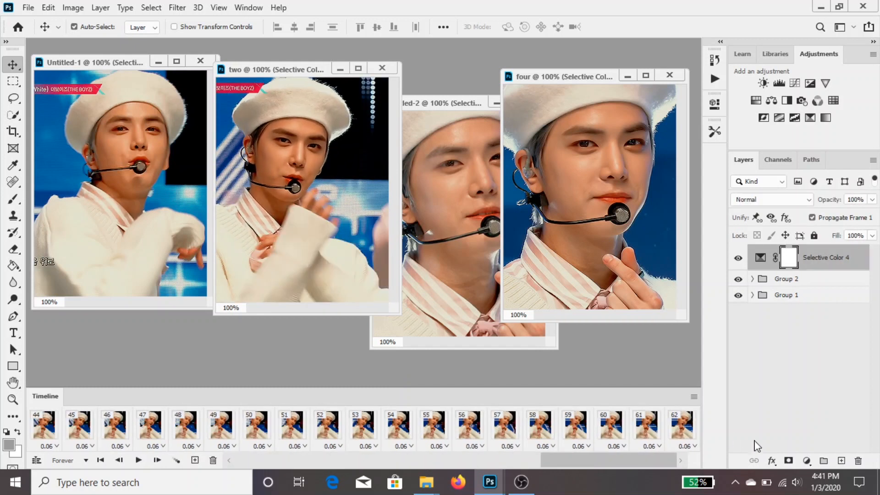
{"action": "left_click", "coordinate": [468, 434]}
{"action": "key", "text": "space"}
{"action": "key", "text": "space"}
{"action": "left_click", "coordinate": [469, 428]}
{"action": "left_click", "coordinate": [687, 426], "text": "shift"}
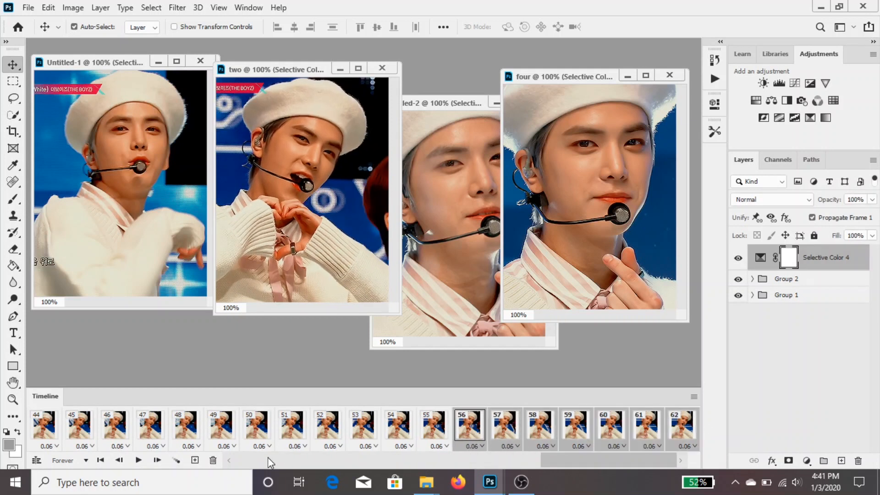
{"action": "left_click", "coordinate": [214, 460]}
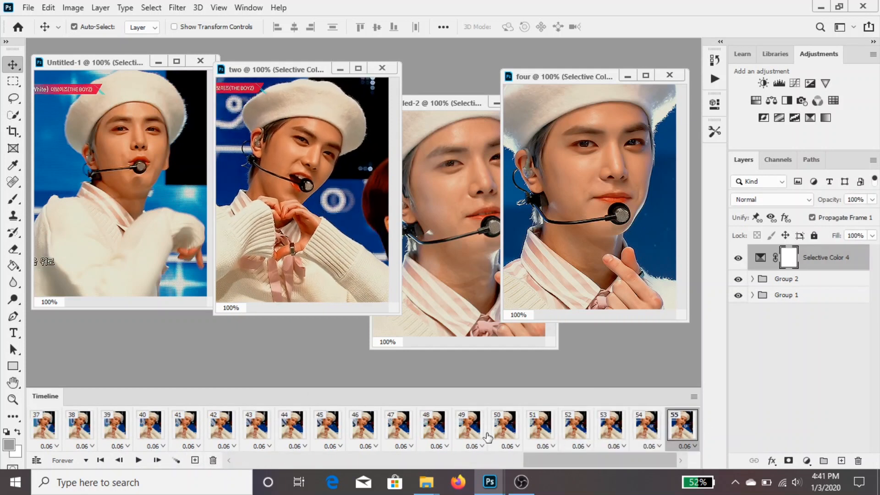
Delete the opening frames of document two and recheck its GIF size in Save for Web
{"action": "key", "text": "ctrl+alt+shift+s"}
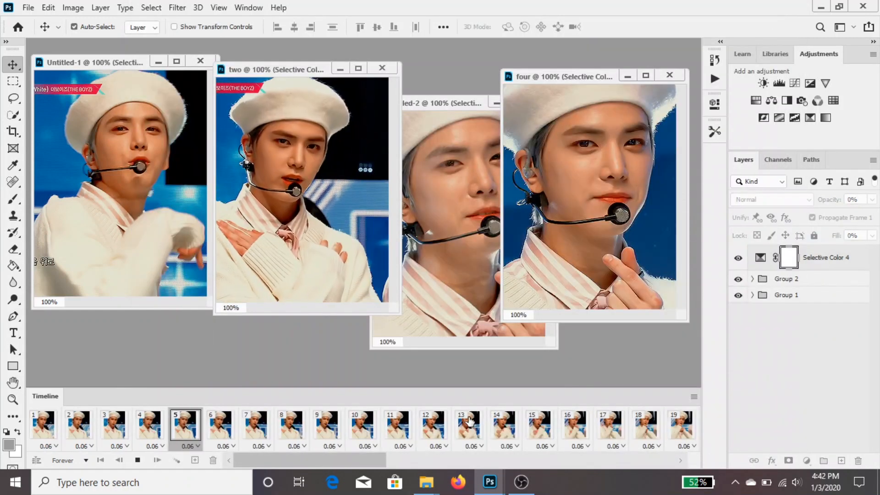
{"action": "left_click", "coordinate": [43, 431]}
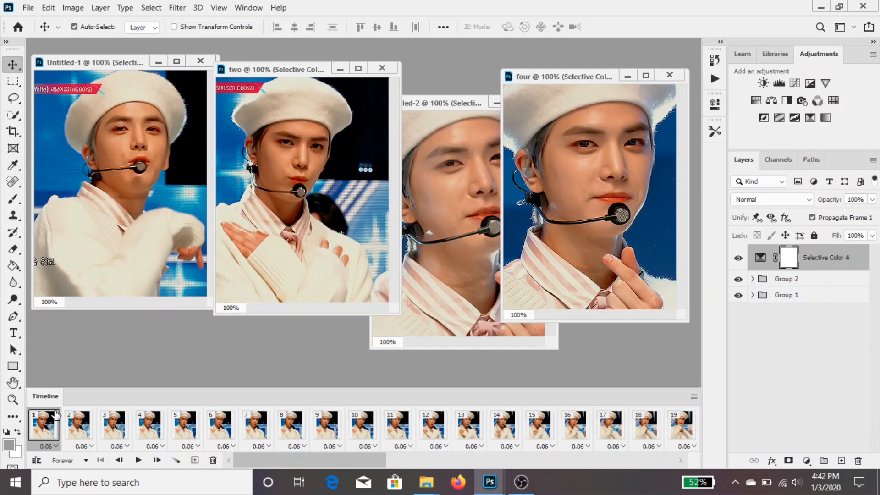
{"action": "left_click", "coordinate": [212, 461]}
{"action": "key", "text": "ctrl+alt+shift+s"}
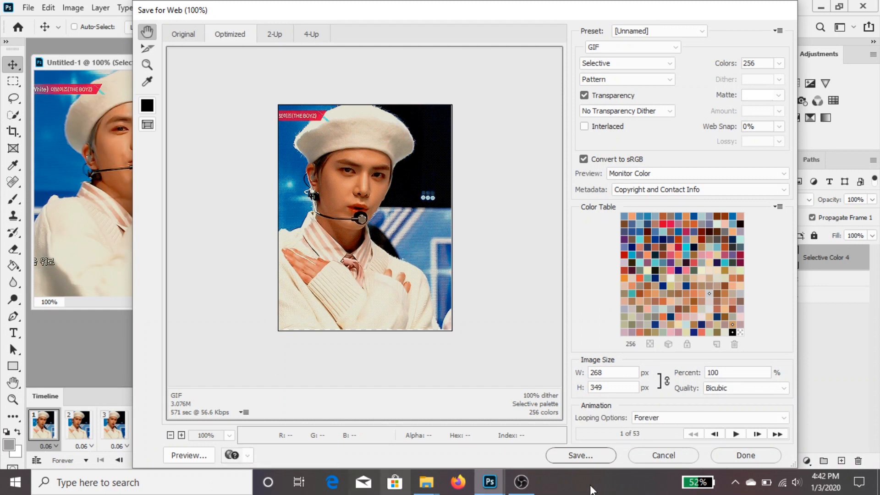
{"action": "left_click", "coordinate": [660, 456]}
Delete the last frames of document two, checking the GIF size again in Save for Web
{"action": "left_click_drag", "start_coordinate": [280, 458], "coordinate": [593, 460]}
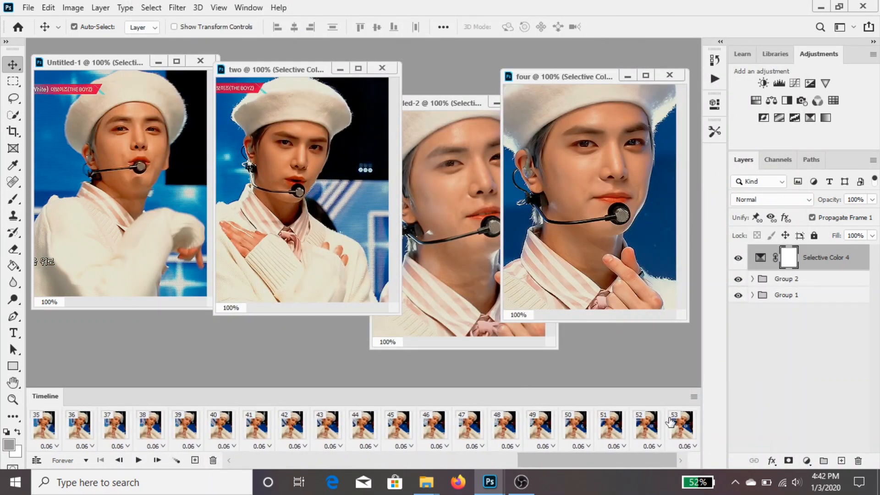
{"action": "left_click", "coordinate": [672, 420]}
{"action": "left_click", "coordinate": [211, 460]}
{"action": "key", "text": "ctrl+alt+shift+s"}
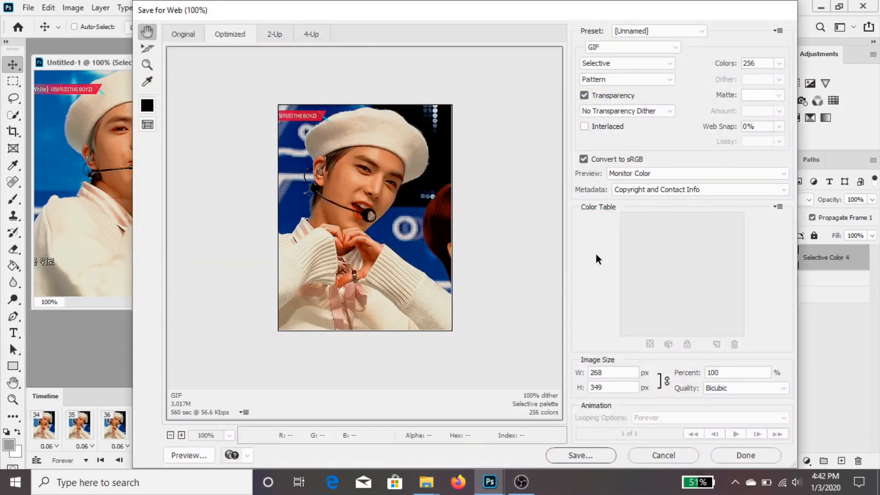
{"action": "left_click", "coordinate": [746, 455]}
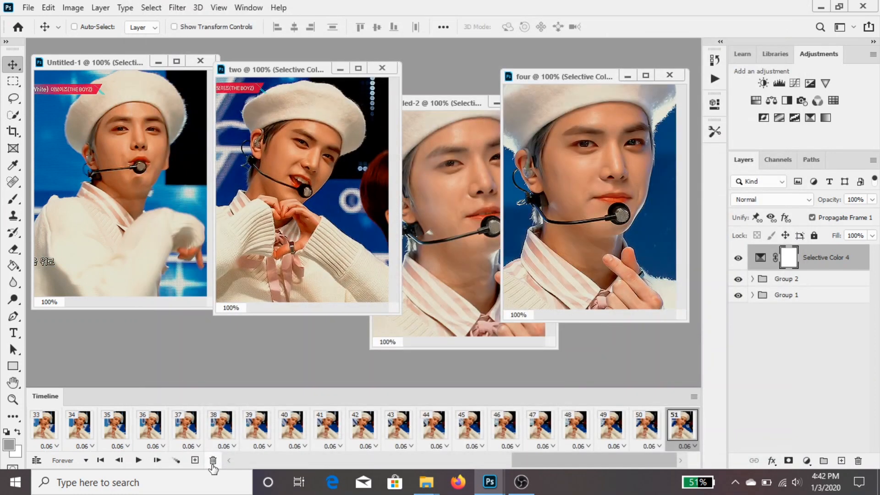
Export document two through Save for Web as a GIF named tbz18 in the gifs folder
{"action": "key", "text": "ctrl+alt+shift+s"}
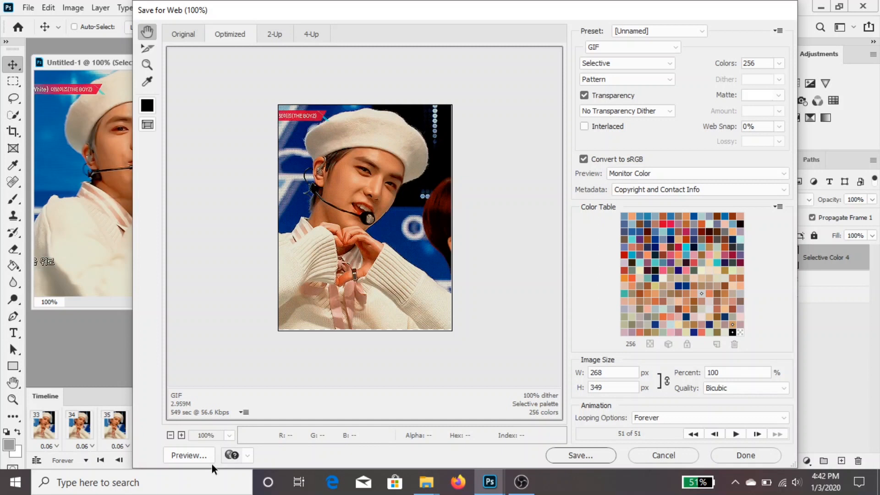
{"action": "key", "text": "Return"}
{"action": "type", "text": "y"}
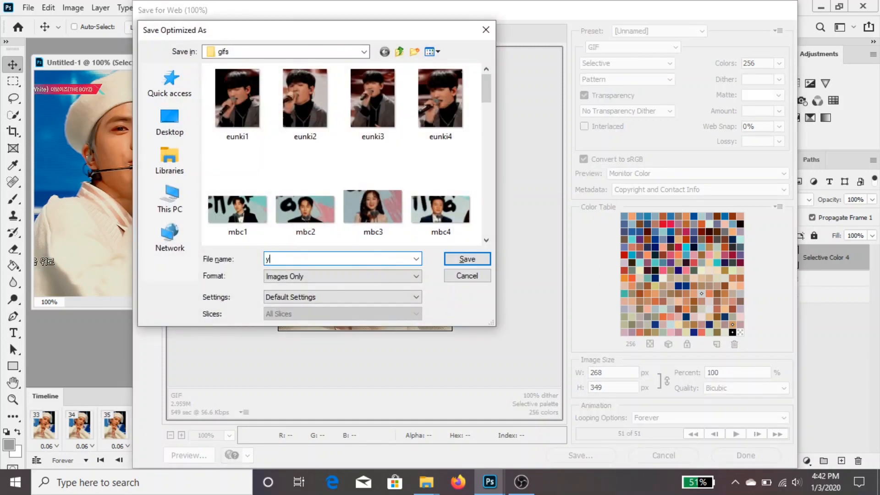
{"action": "type", "text": "bz1"}
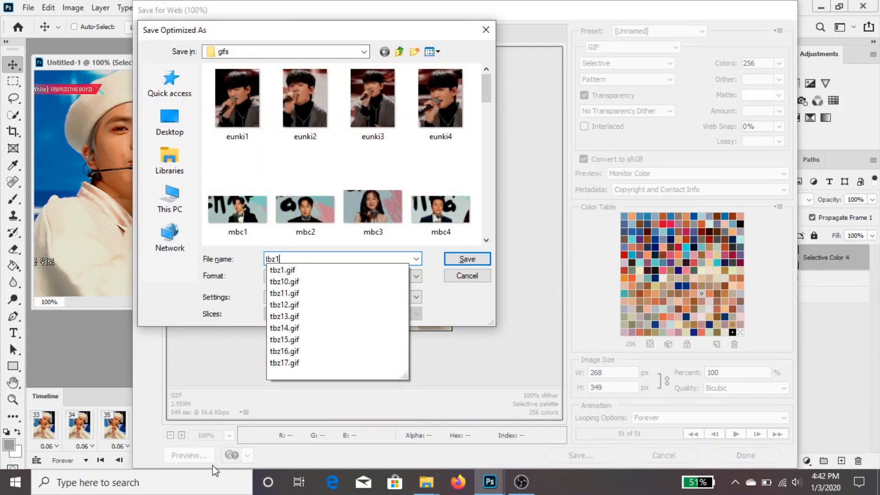
{"action": "type", "text": "8"}
{"action": "key", "text": "Return"}
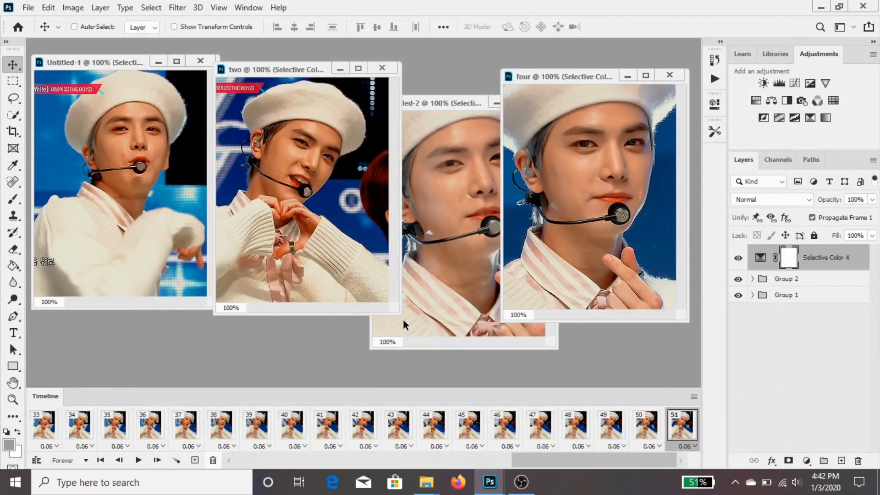
Export Untitled-2 through Save for Web as a GIF named tbz19 in the gifs folder
{"action": "left_click", "coordinate": [445, 279]}
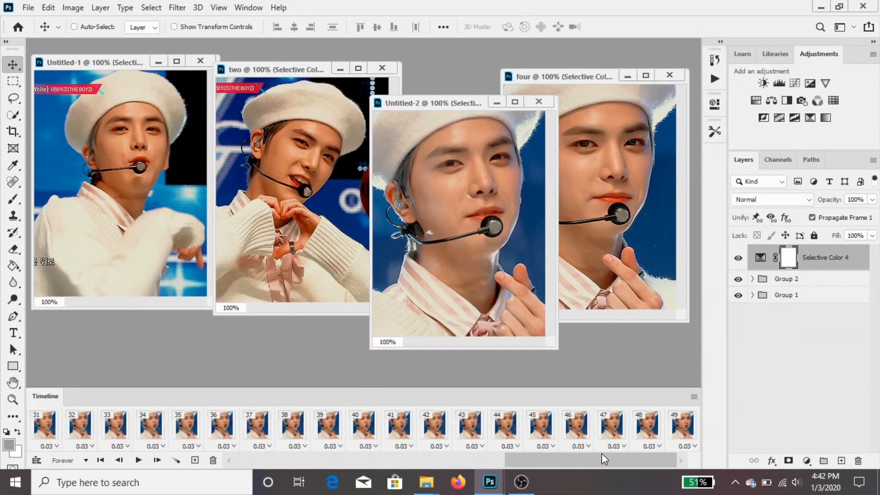
{"action": "key", "text": "ctrl+alt+shift+s"}
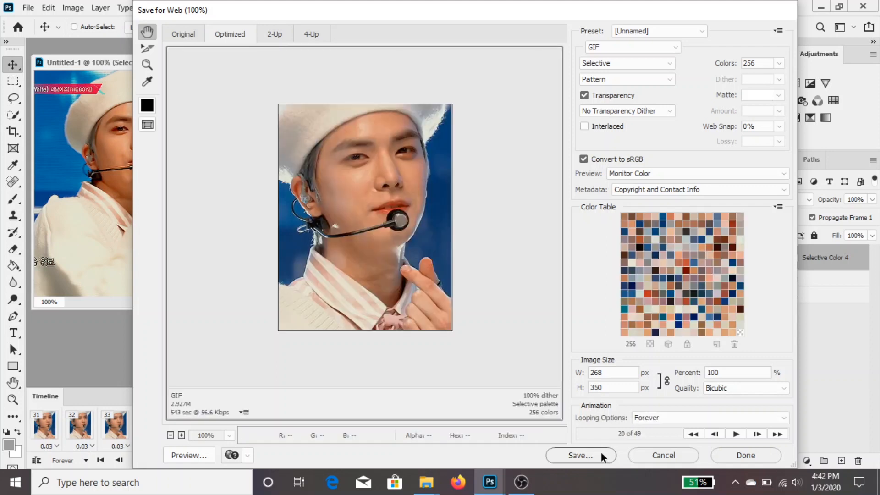
{"action": "left_click", "coordinate": [581, 455]}
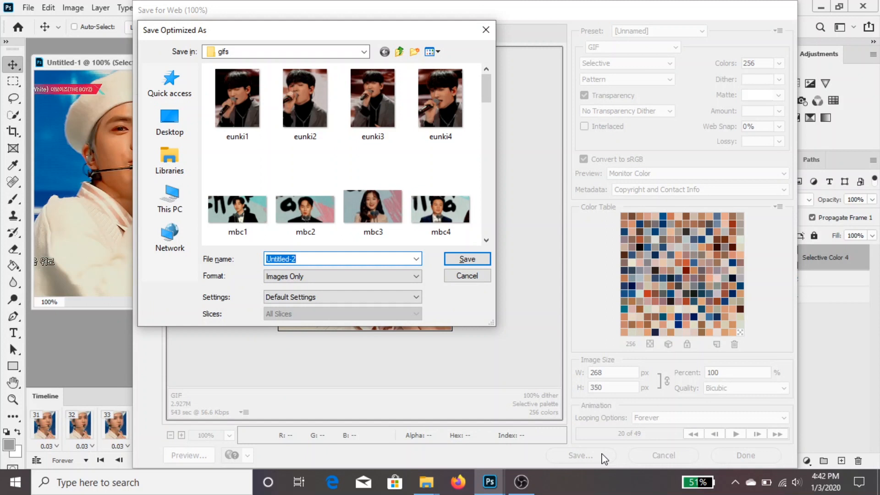
{"action": "type", "text": "tbz'9"}
{"action": "key", "text": "Return"}
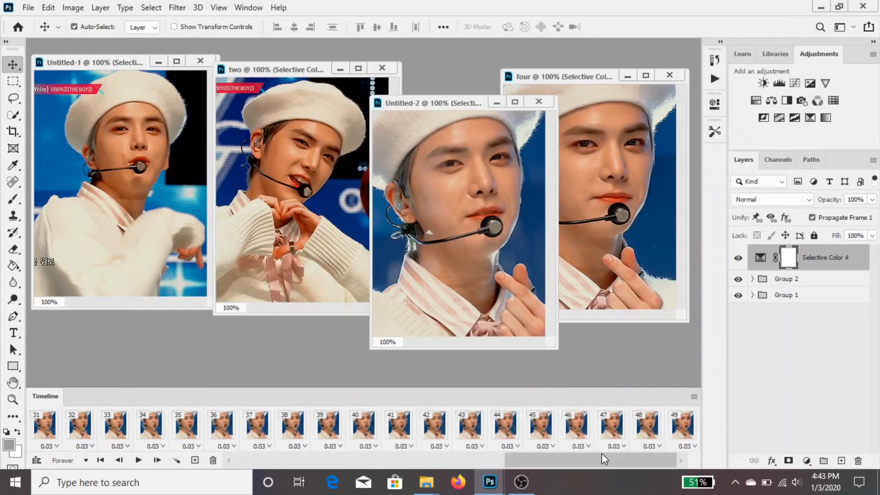
Export document four through Save for Web as a GIF named tbz20 in the gifs folder
{"action": "left_click", "coordinate": [658, 283]}
{"action": "key", "text": "ctrl+alt+shift+s"}
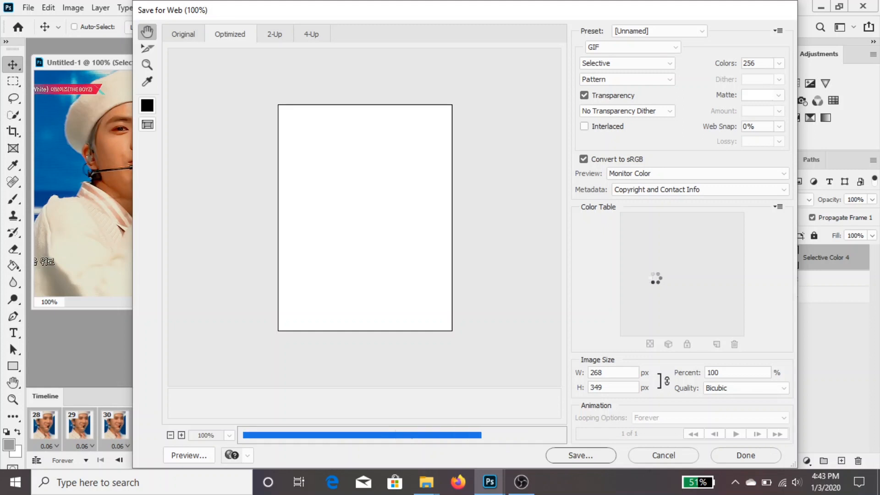
{"action": "key", "text": "Return"}
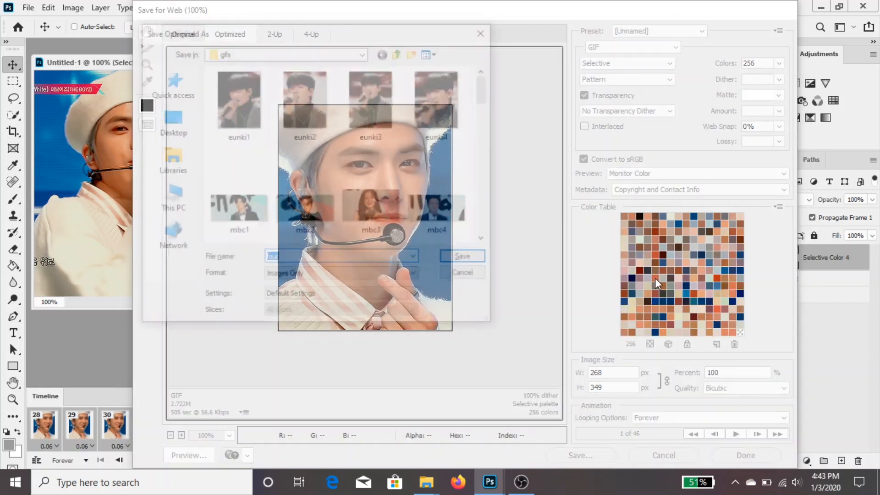
{"action": "scroll", "coordinate": [228, 155], "scroll_direction": "down", "scroll_amount": 10}
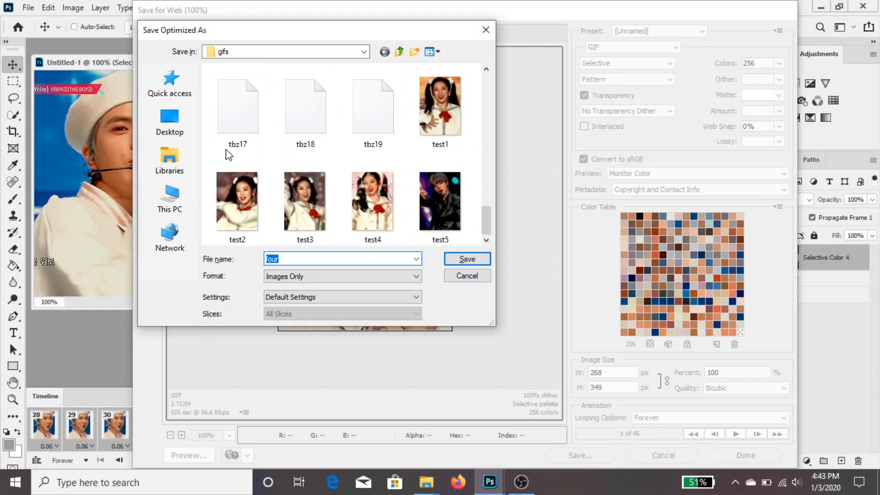
{"action": "type", "text": "tbz"}
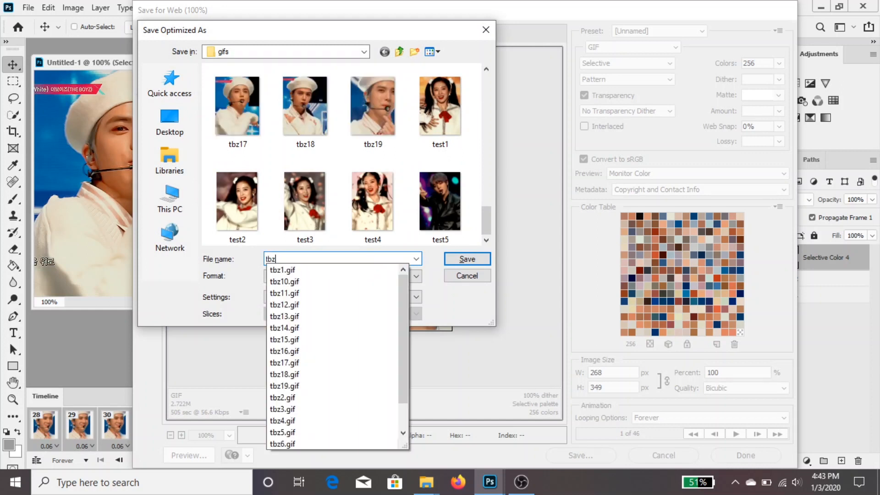
{"action": "type", "text": "20"}
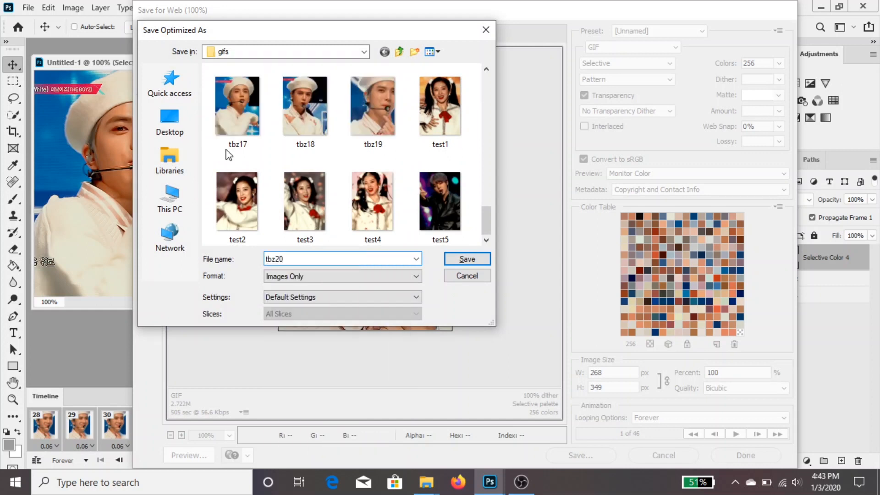
{"action": "key", "text": "Return"}
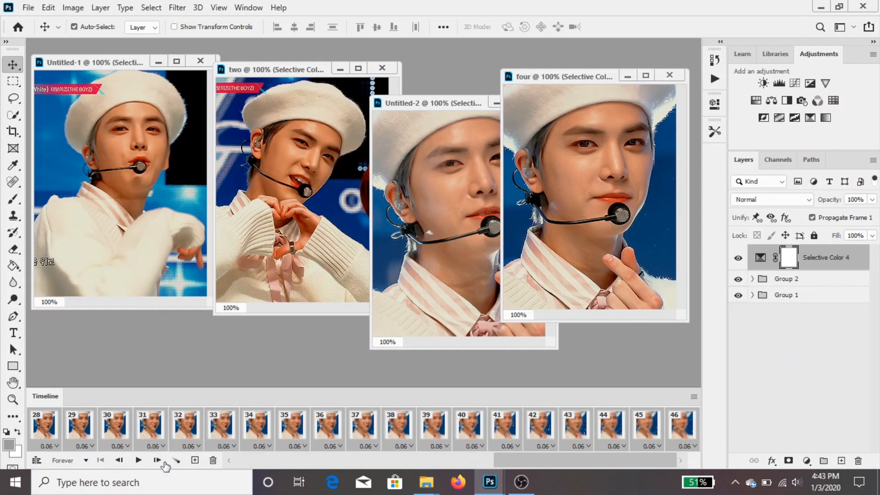
Close the documents four, Untitled-2, two and Untitled-1 without saving their changes
{"action": "left_click", "coordinate": [670, 77]}
{"action": "left_click", "coordinate": [434, 186]}
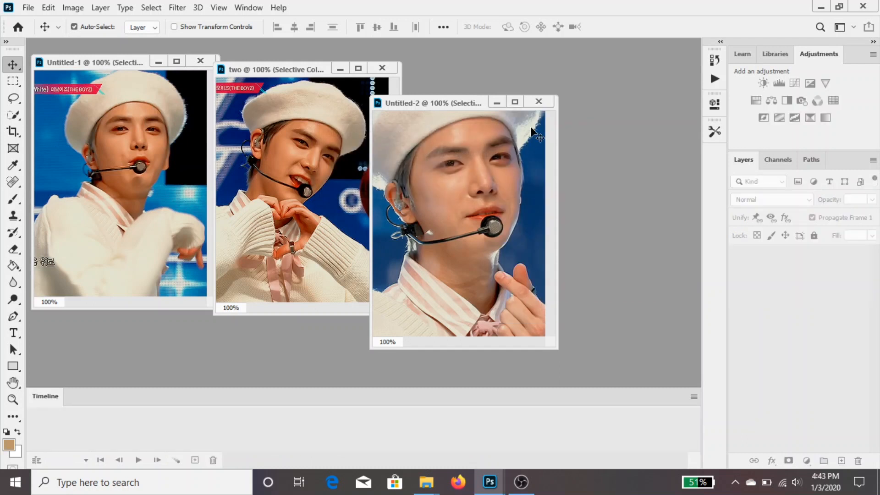
{"action": "left_click", "coordinate": [538, 101]}
{"action": "left_click", "coordinate": [435, 192]}
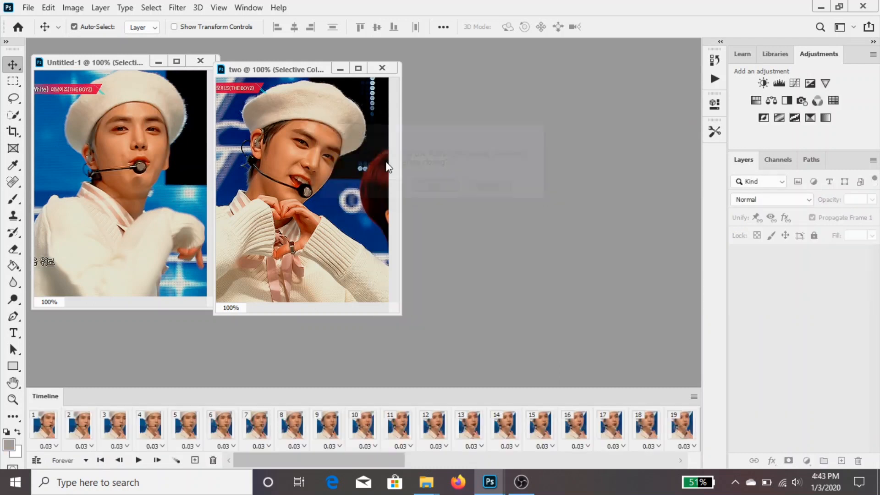
{"action": "left_click", "coordinate": [382, 68]}
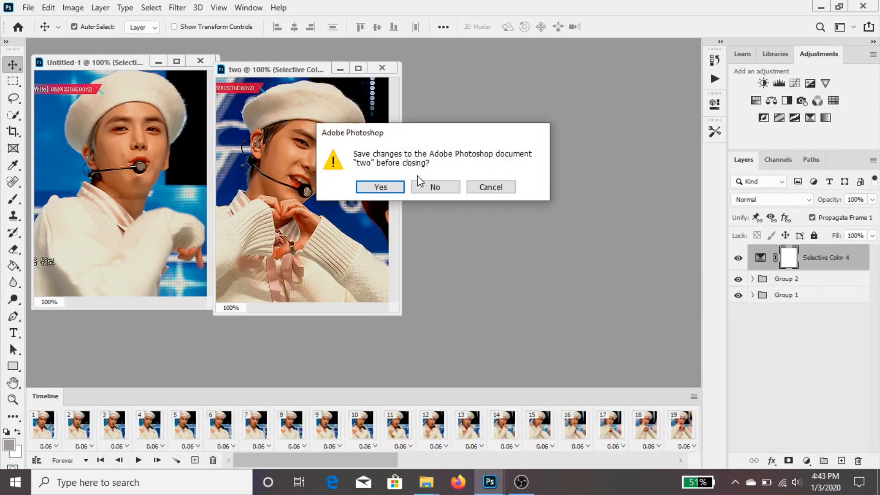
{"action": "left_click", "coordinate": [420, 186]}
{"action": "left_click", "coordinate": [200, 61]}
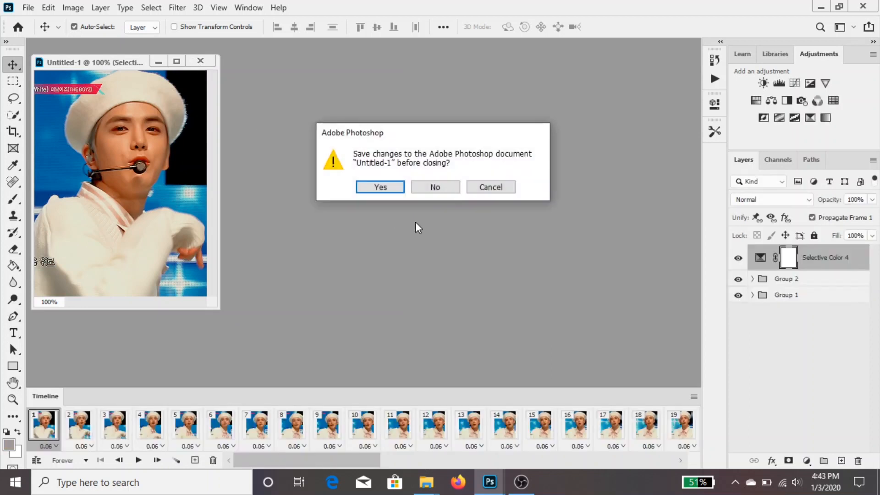
{"action": "left_click", "coordinate": [450, 187]}
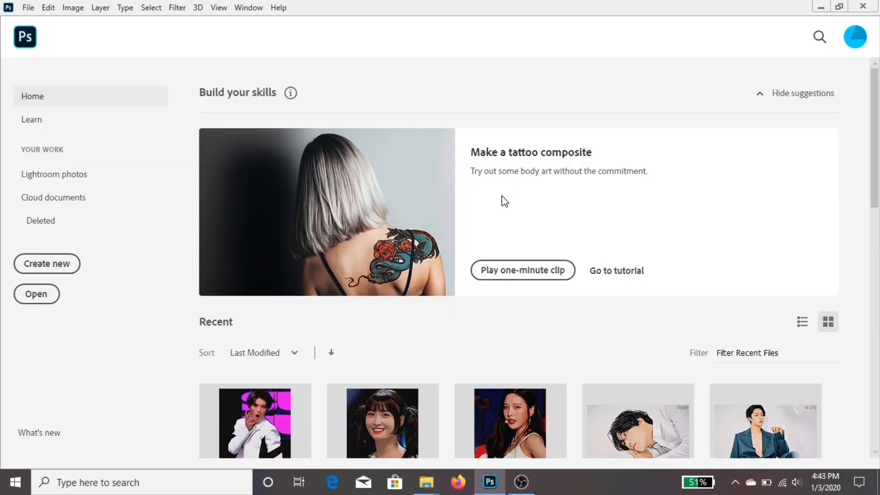